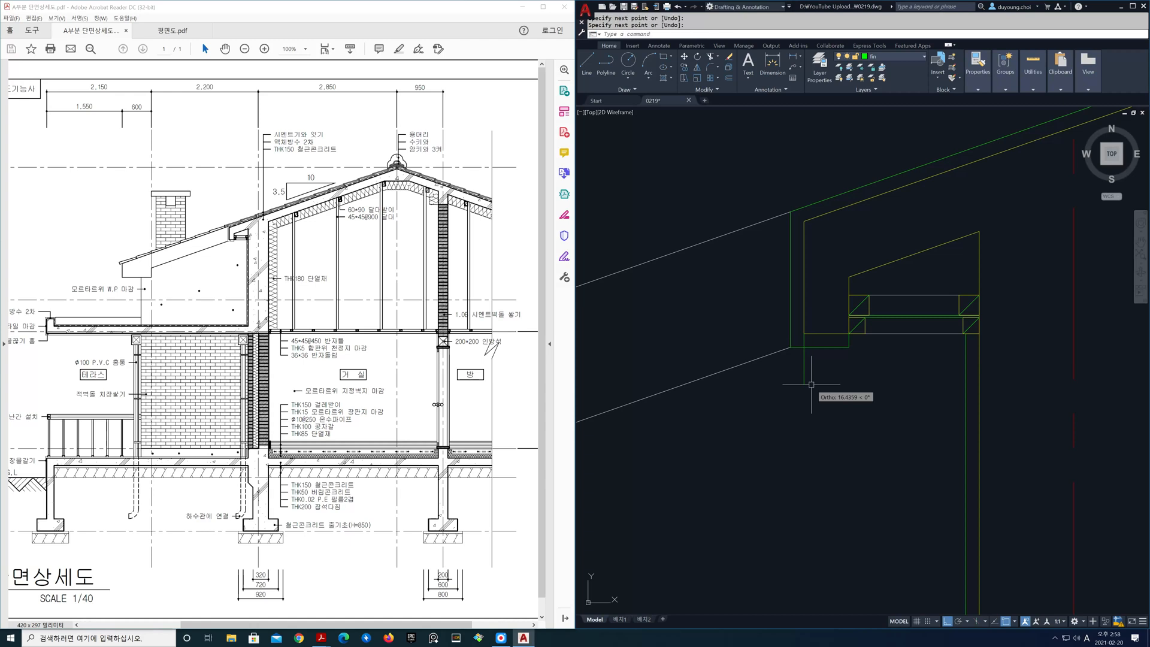
Step: Offset the short vertical line below the eave's outer corner by 30, inward toward the wall
key(Return)
text(30)
key(Return)
click(805, 372)
click(820, 369)
key(Return)
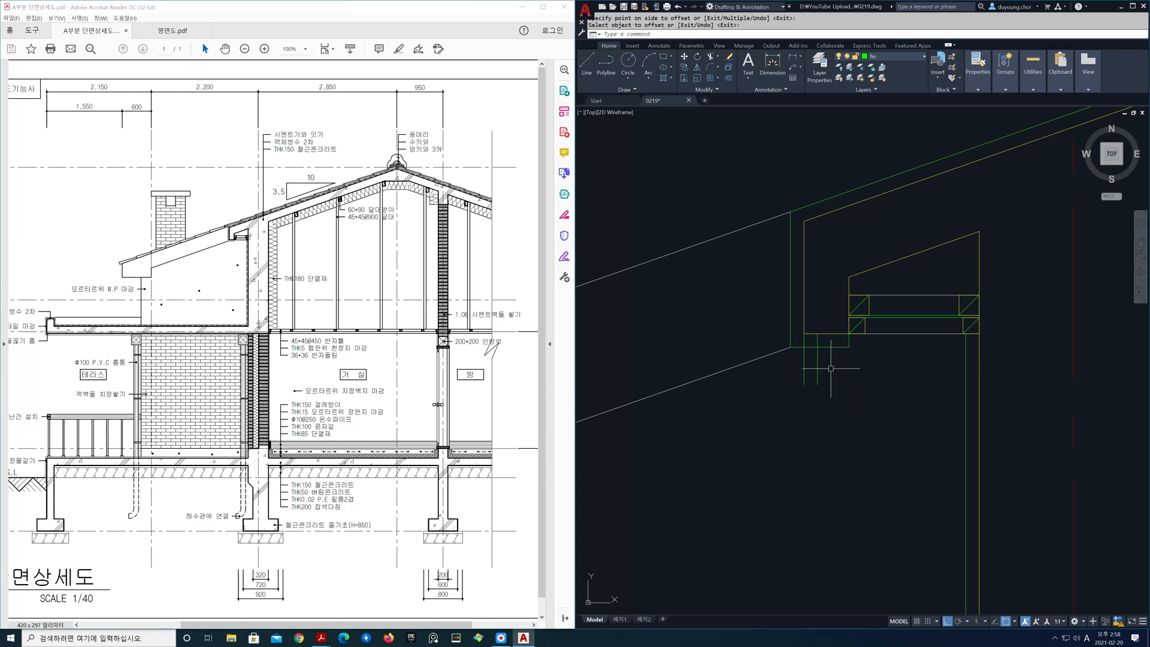
Step: Trim the excess line pieces to form a drip groove in the underside of the eave
text(t)
key(Return)
click(835, 362)
drag(810, 347, 822, 362)
key(Return)
key(Return)
click(815, 343)
key(Return)
Step: Copy the drip groove lines from the eave to the inner underside corner at the outer end of the flat roof slab
text(co)
key(Return)
drag(798, 321, 830, 358)
key(Return)
click(804, 334)
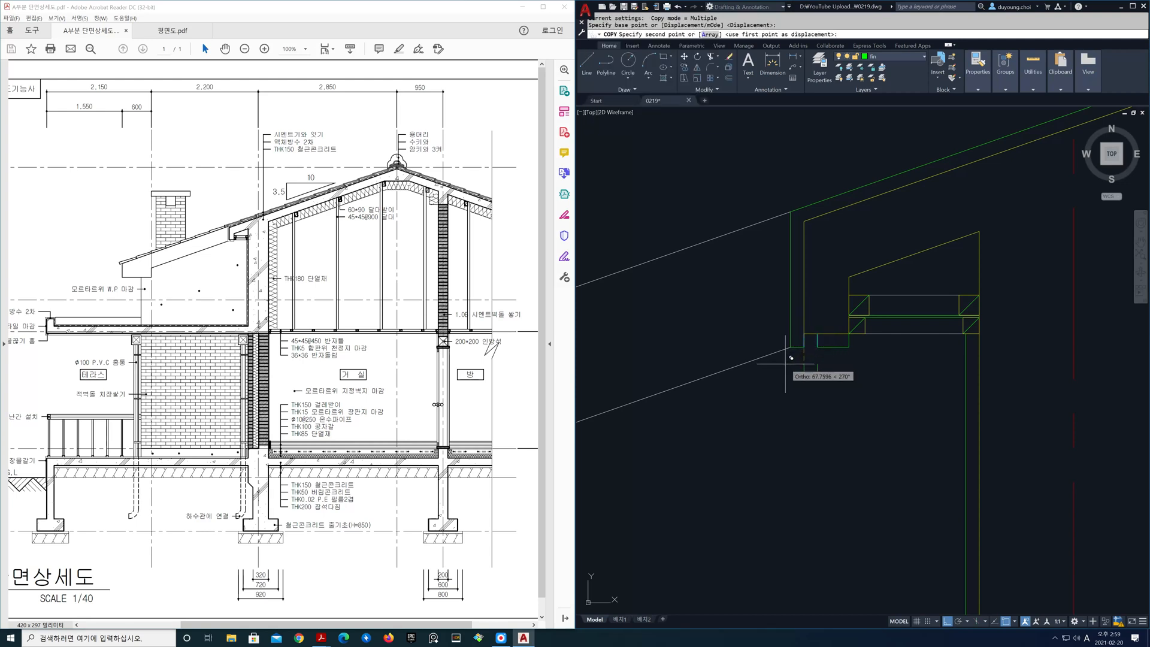
key(F8)
scroll(765, 386, down, 2)
middle_drag(766, 390, 1046, 211)
middle_drag(719, 419, 1081, 270)
scroll(776, 377, up, 3)
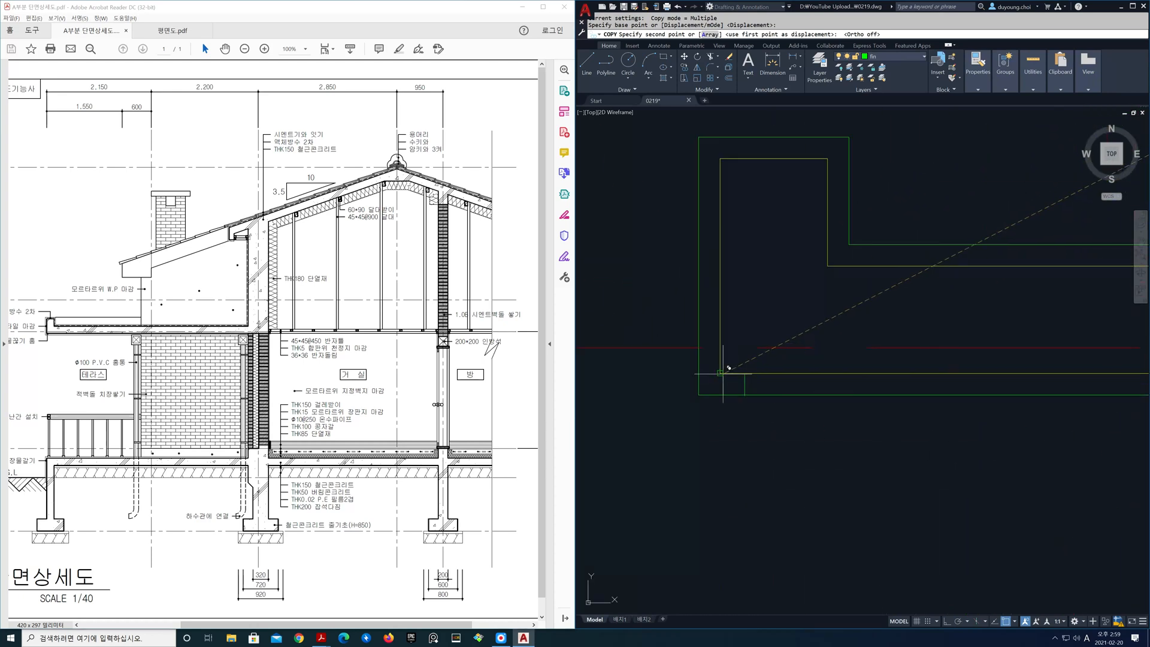
click(720, 373)
key(Return)
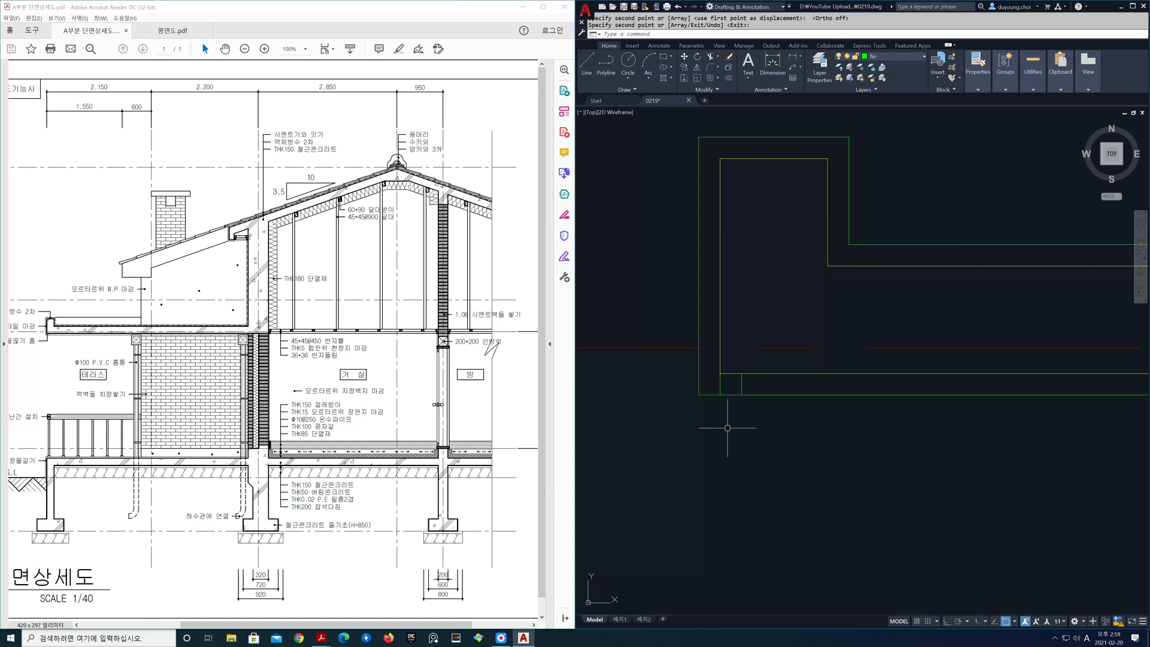
Step: Trim the finish line across the opening of the copied drip groove under the flat roof slab
text(tr)
key(Return)
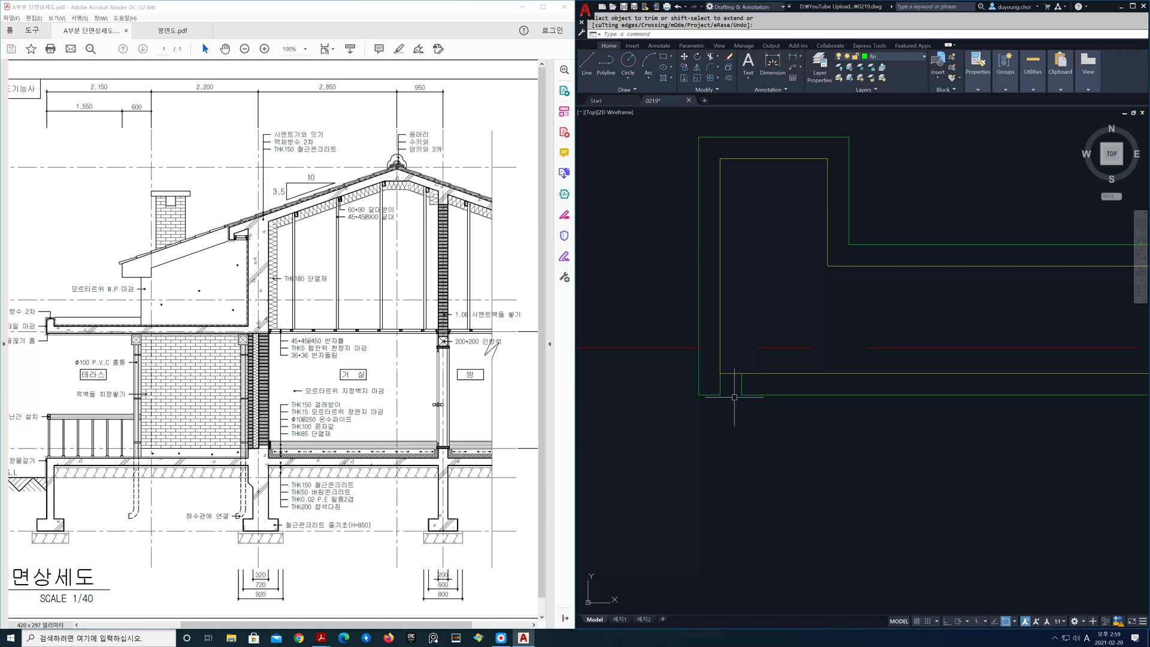
scroll(790, 358, down, 5)
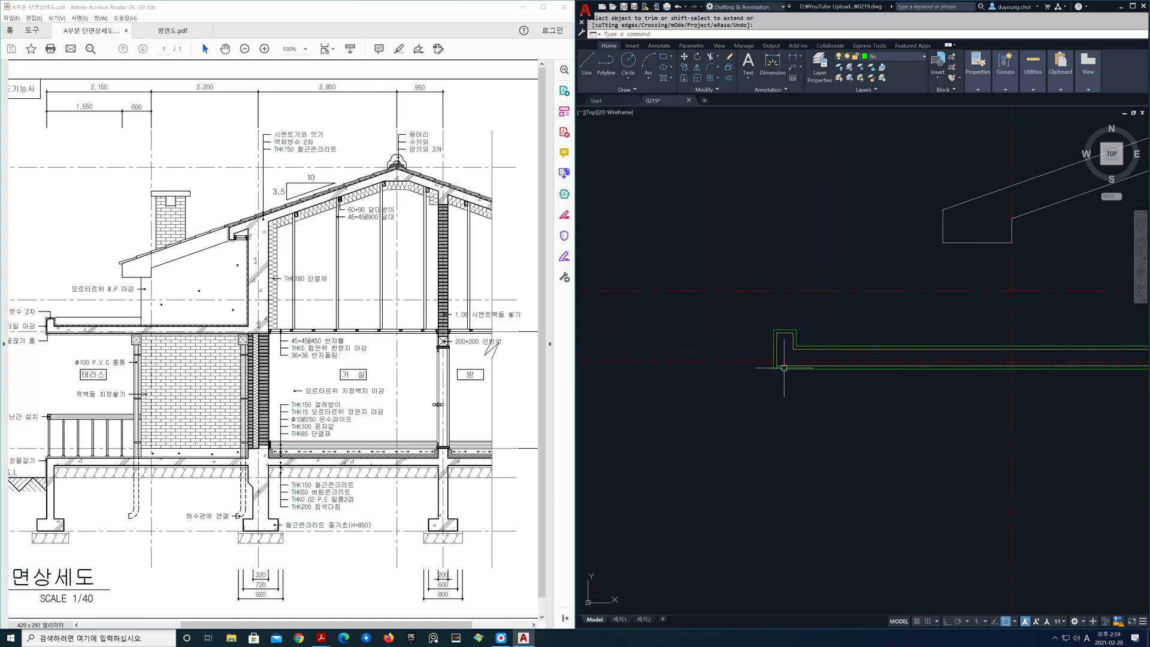
middle_drag(916, 378, 845, 437)
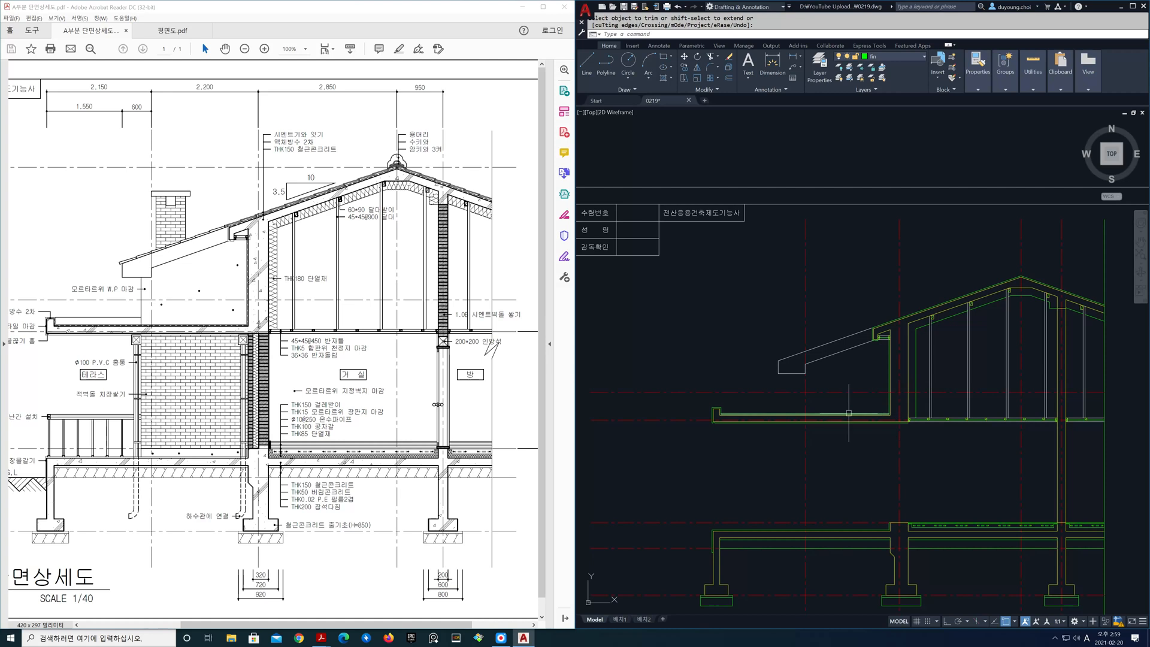
scroll(763, 415, up, 4)
middle_drag(758, 412, 762, 396)
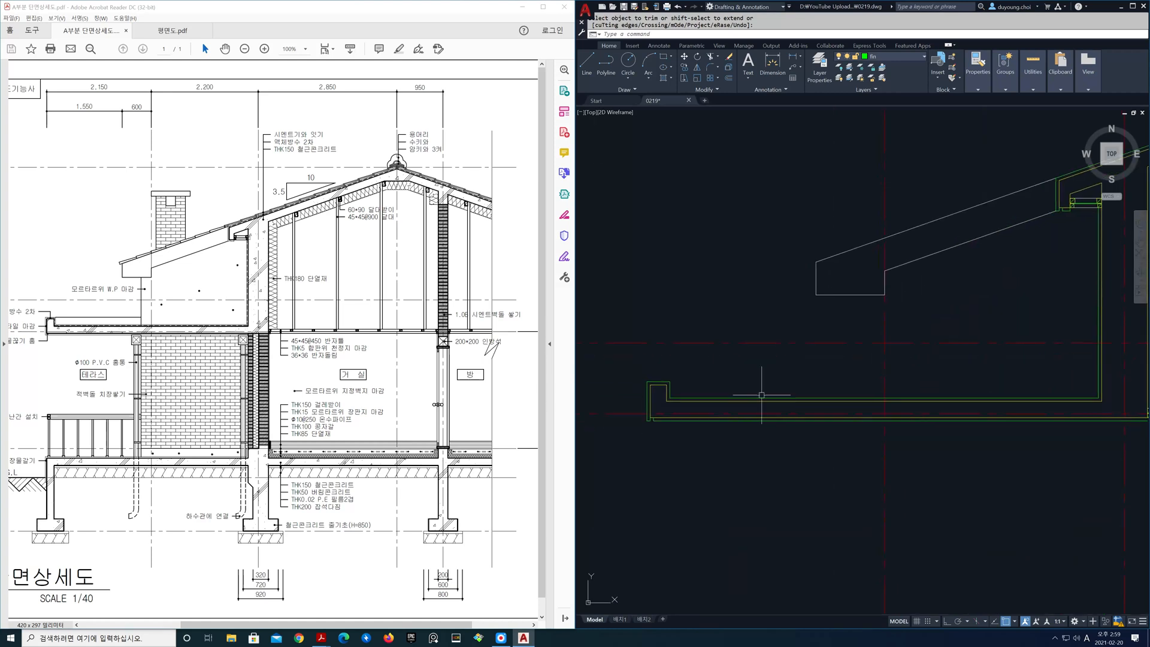
Step: Make fin2 the current layer and offset the parapet's top concrete line upward by 15
click(900, 57)
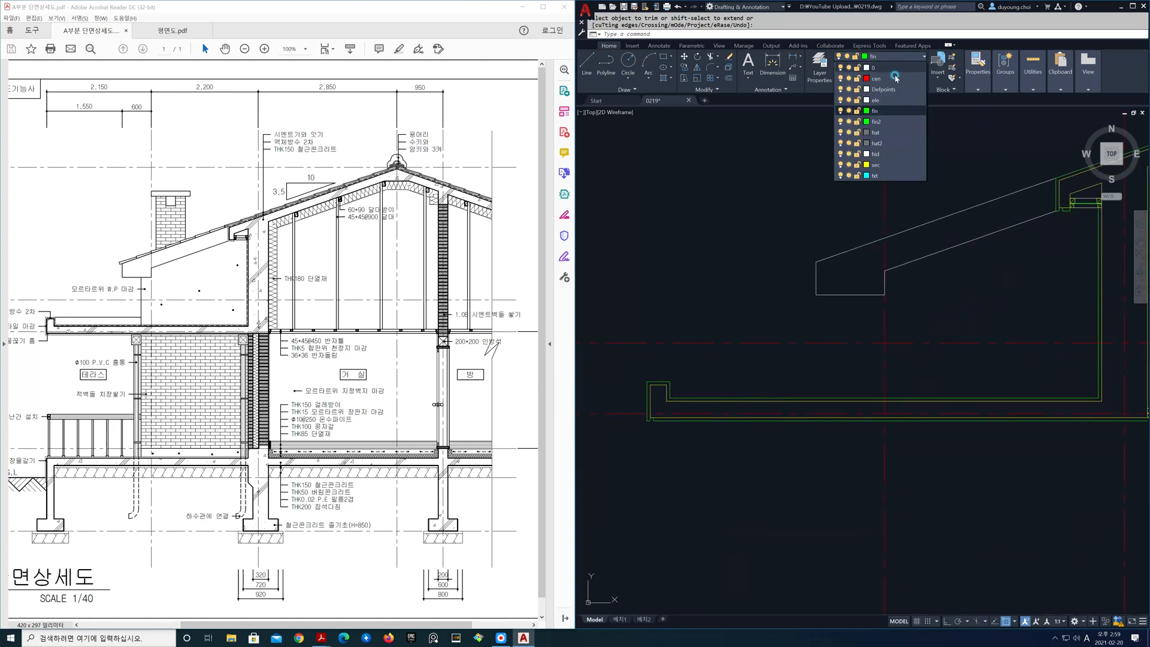
click(875, 119)
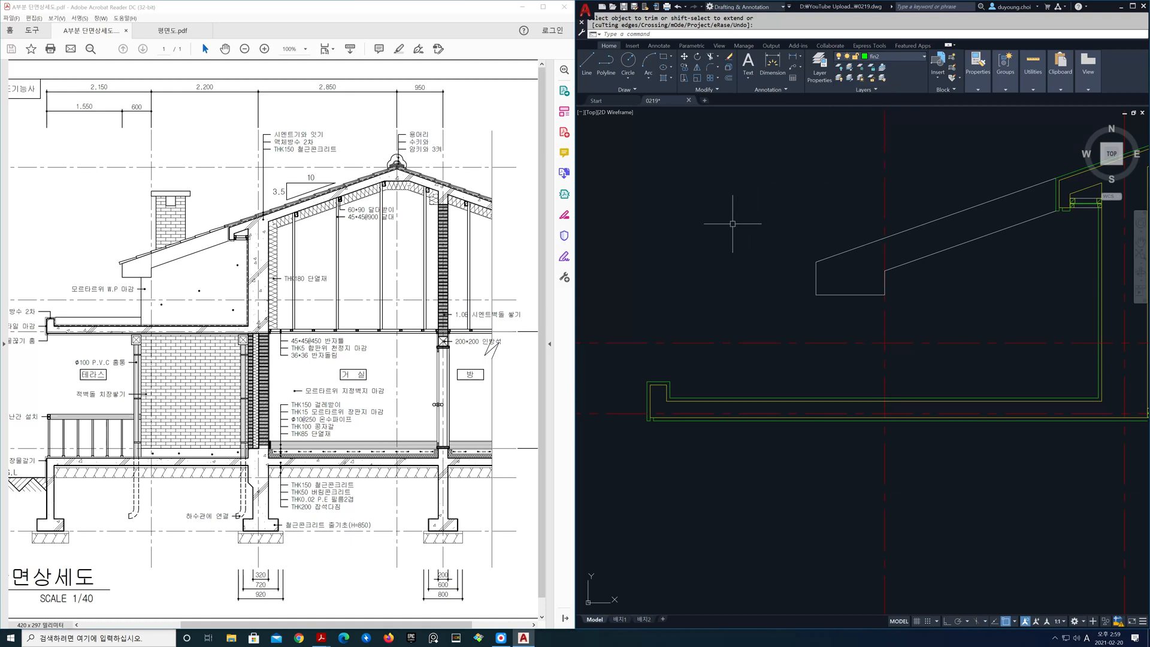
text(O)
key(Return)
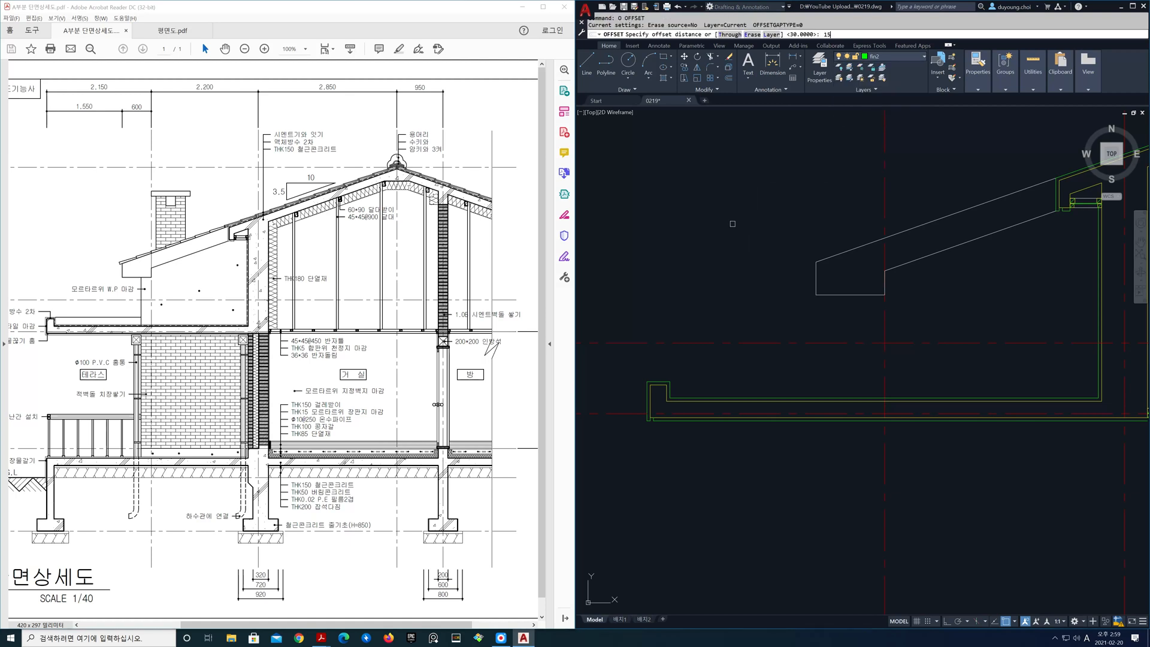
text(15)
key(Return)
middle_drag(688, 376, 700, 306)
scroll(705, 301, up, 2)
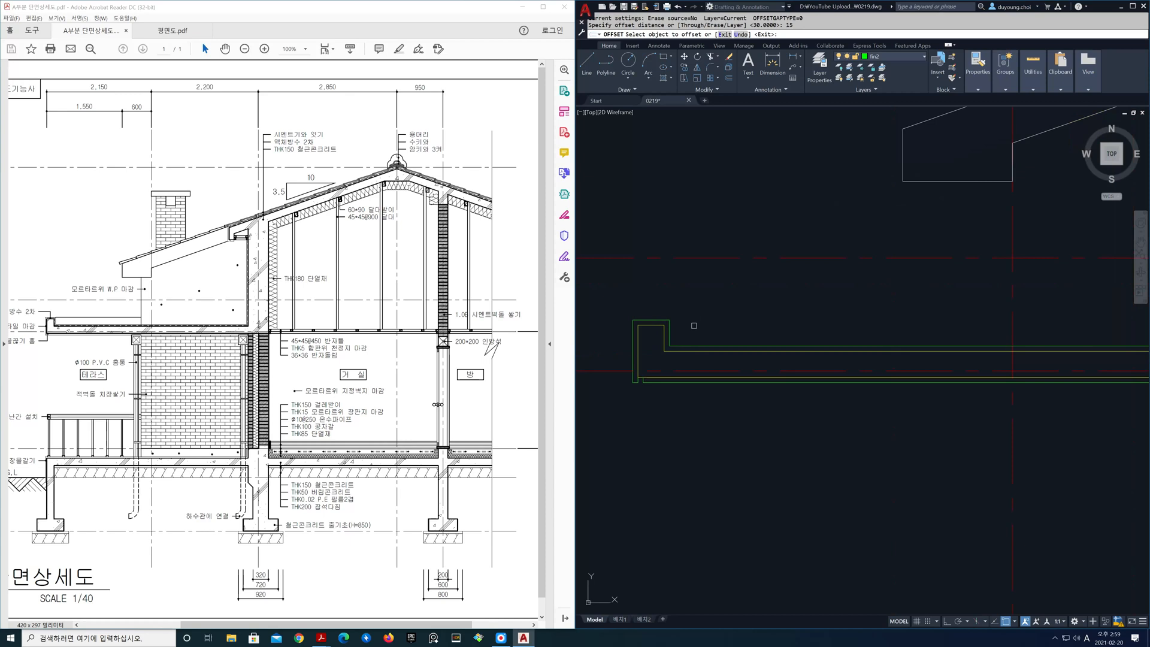
click(652, 326)
click(654, 318)
Step: Offset the parapet's inner face and the flat roof slab's top concrete line outward by 15
scroll(656, 324, up, 2)
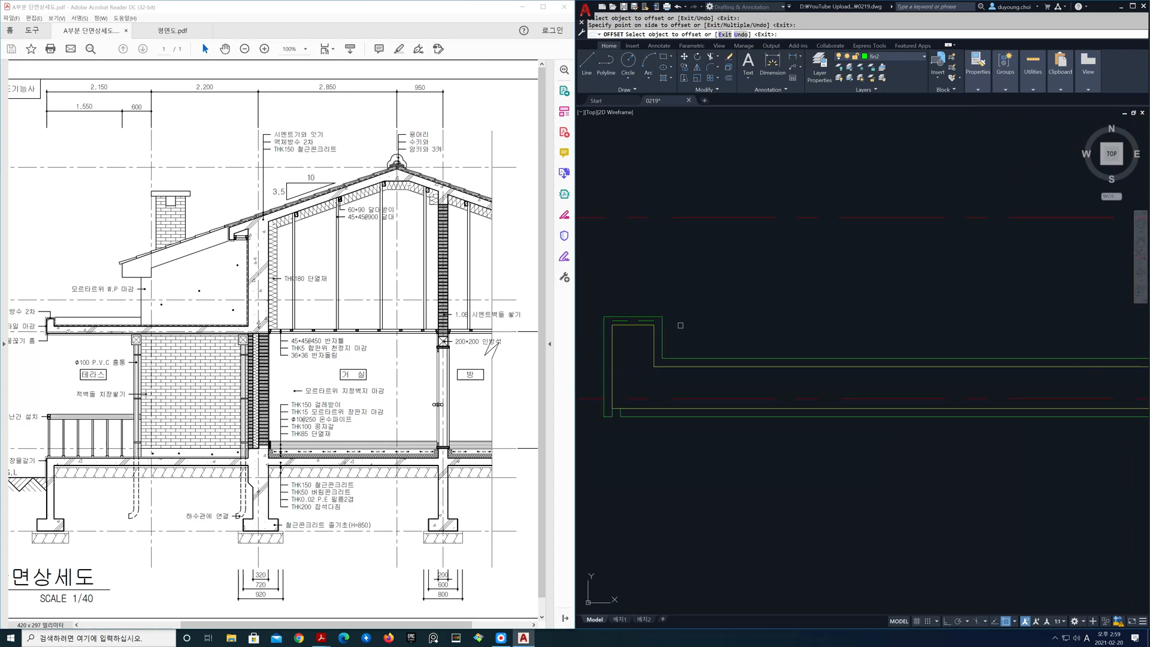
click(636, 348)
click(662, 356)
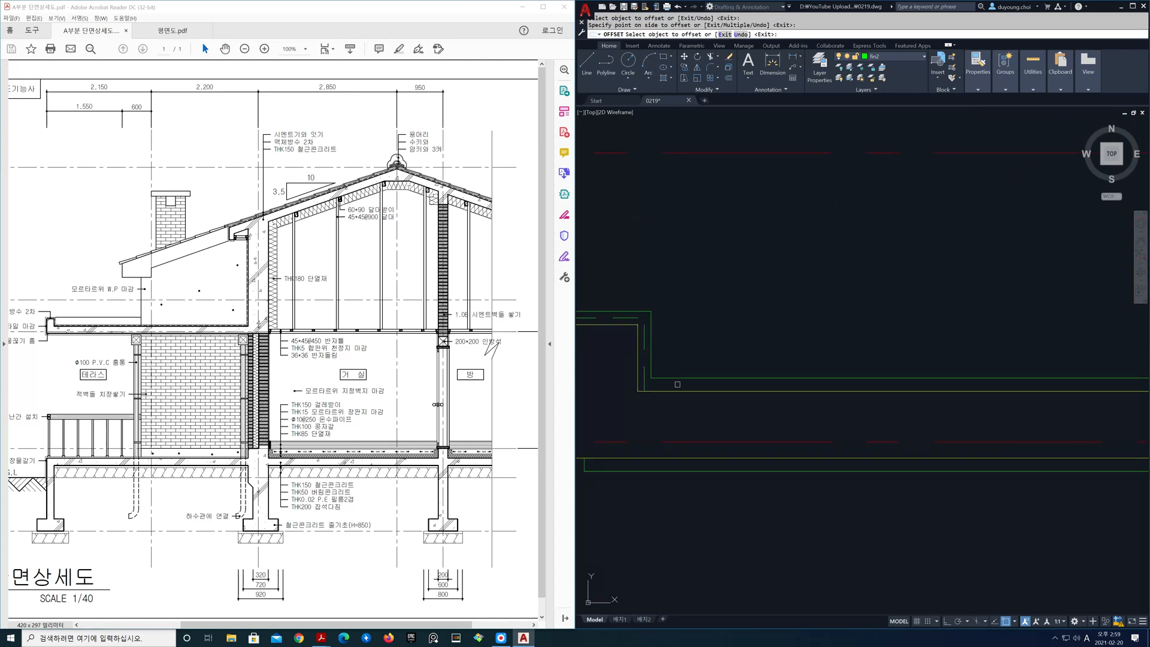
click(681, 390)
click(682, 368)
scroll(722, 359, down, 4)
middle_drag(1003, 349, 763, 464)
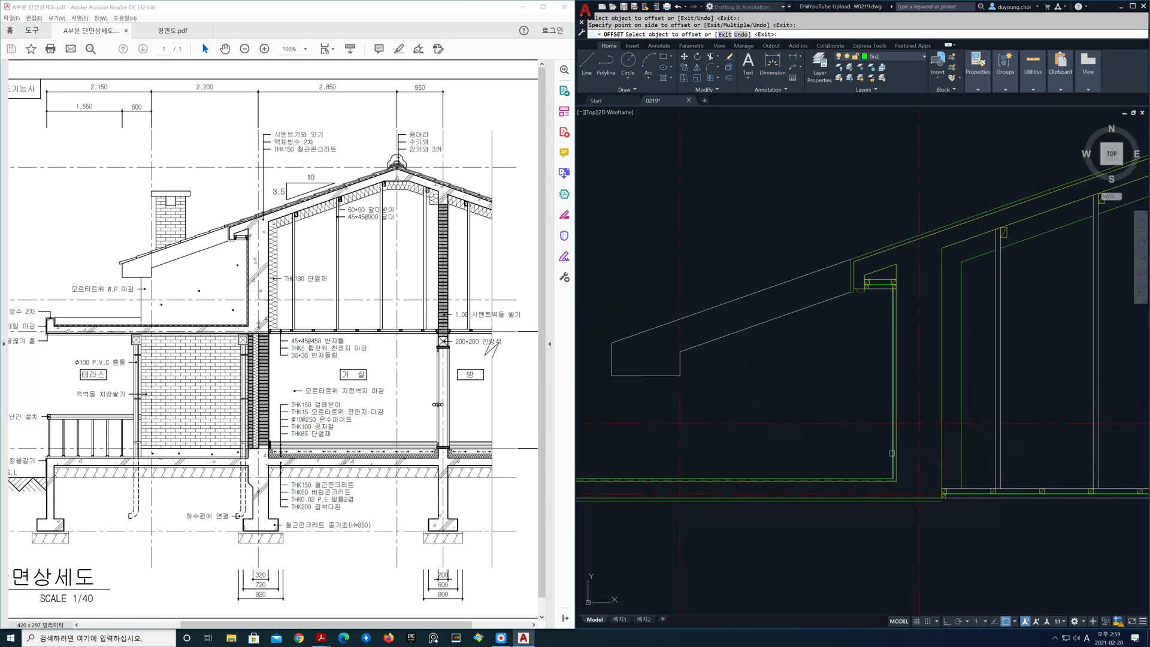
Step: Offset the upper wall's outer face and the top concrete lines of both roof slopes outward by 15
middle_drag(919, 330, 784, 501)
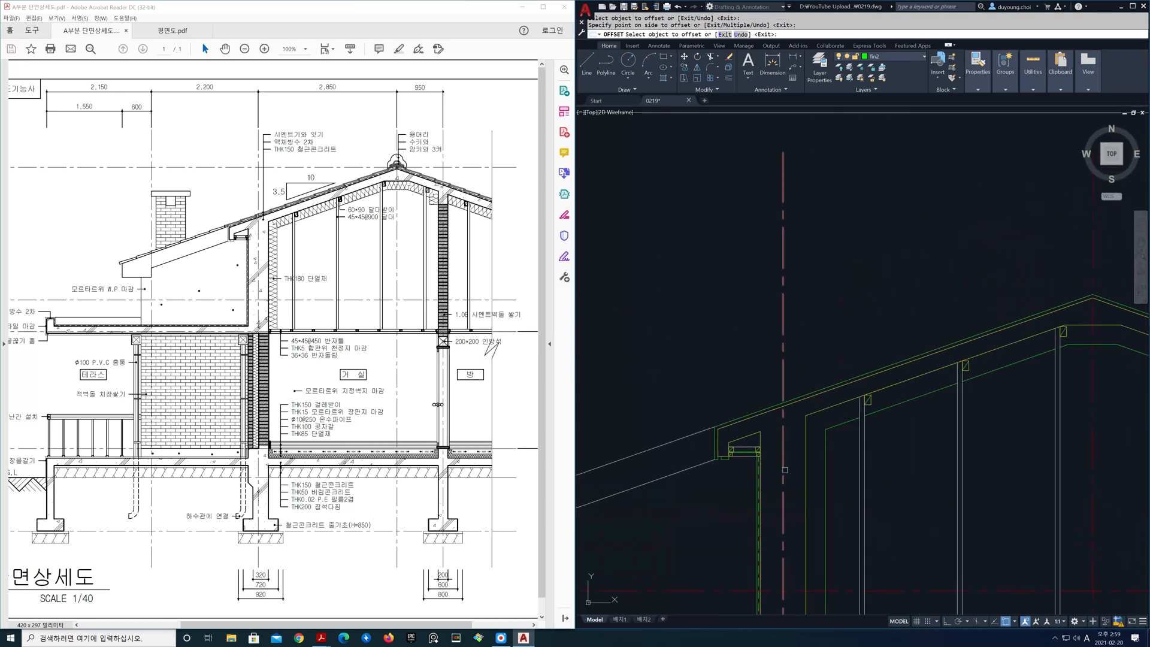
middle_drag(843, 387, 704, 408)
middle_drag(909, 363, 738, 414)
scroll(758, 389, up, 2)
click(778, 368)
click(773, 360)
scroll(879, 400, down, 1)
middle_drag(882, 396, 792, 371)
key(Return)
Step: Trim the offset roof line's end that extends past the vertical line at the section's right edge
middle_drag(1103, 441, 867, 339)
scroll(861, 360, up, 2)
scroll(863, 360, up, 2)
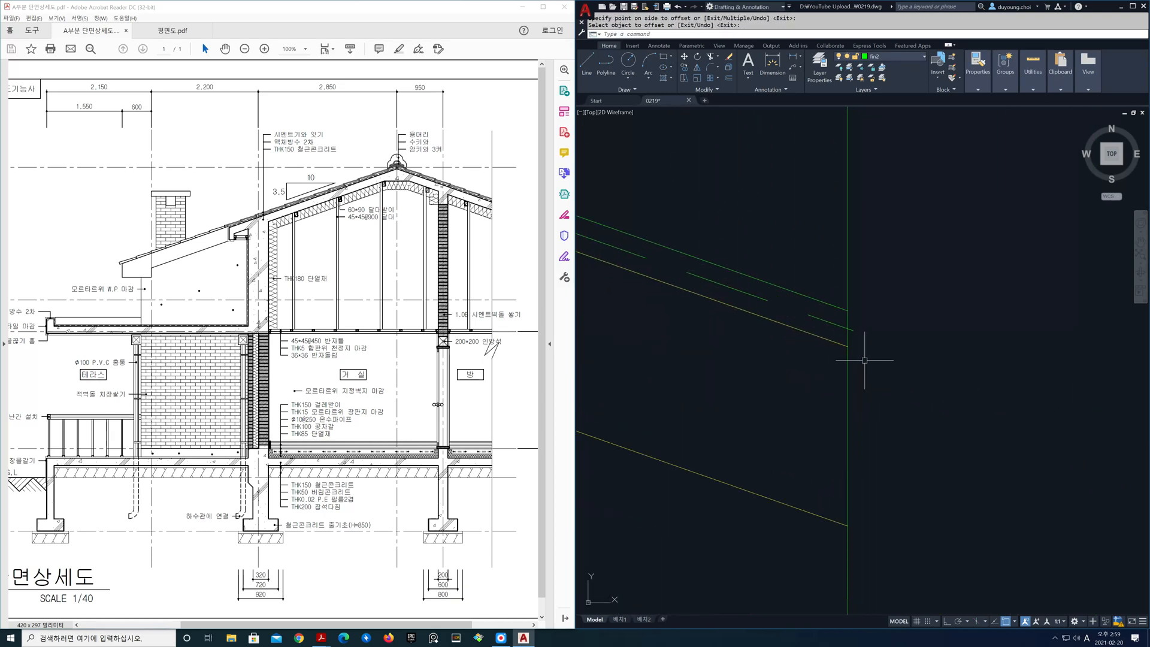
text(tr)
key(Return)
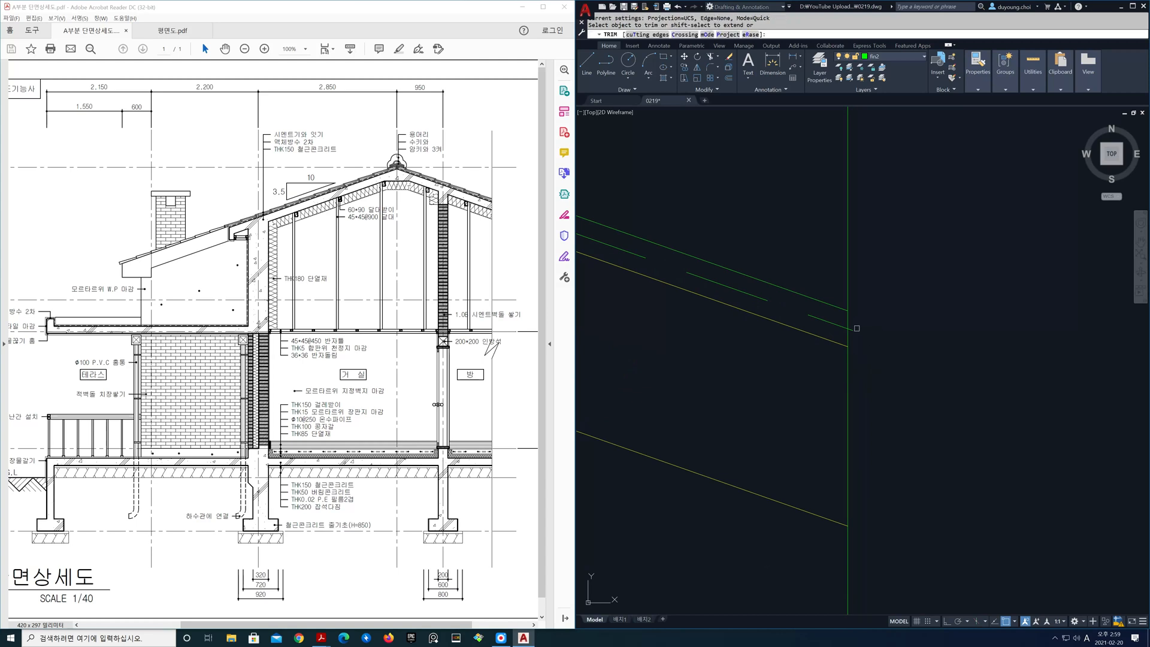
click(855, 330)
key(Return)
Step: Join the dashed offset lines with multiple fillets at the roof ridge and at the corner where the upper wall meets the flat slab
scroll(807, 346, down, 3)
middle_drag(773, 348, 1138, 419)
mouse_move(832, 315)
middle_down()
mouse_move(978, 357)
mouse_move(964, 379)
middle_up()
text(f)
key(Return)
text(m)
key(Return)
scroll(861, 328, up, 4)
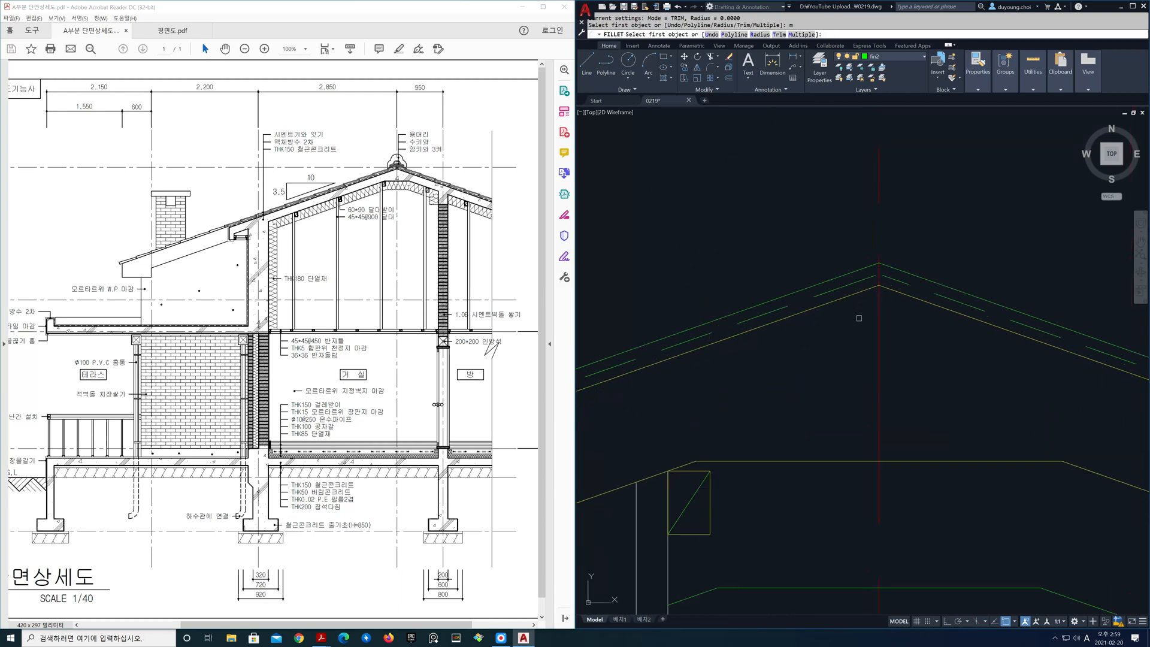
click(889, 289)
scroll(859, 340, down, 6)
scroll(877, 468, up, 6)
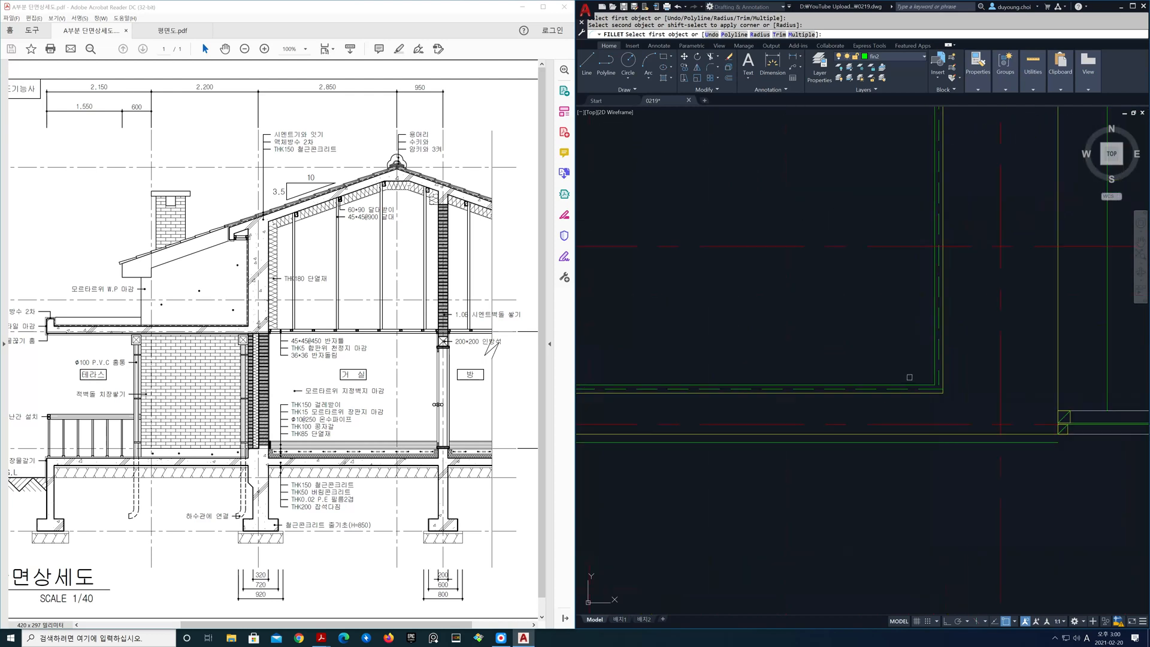
scroll(910, 378, up, 3)
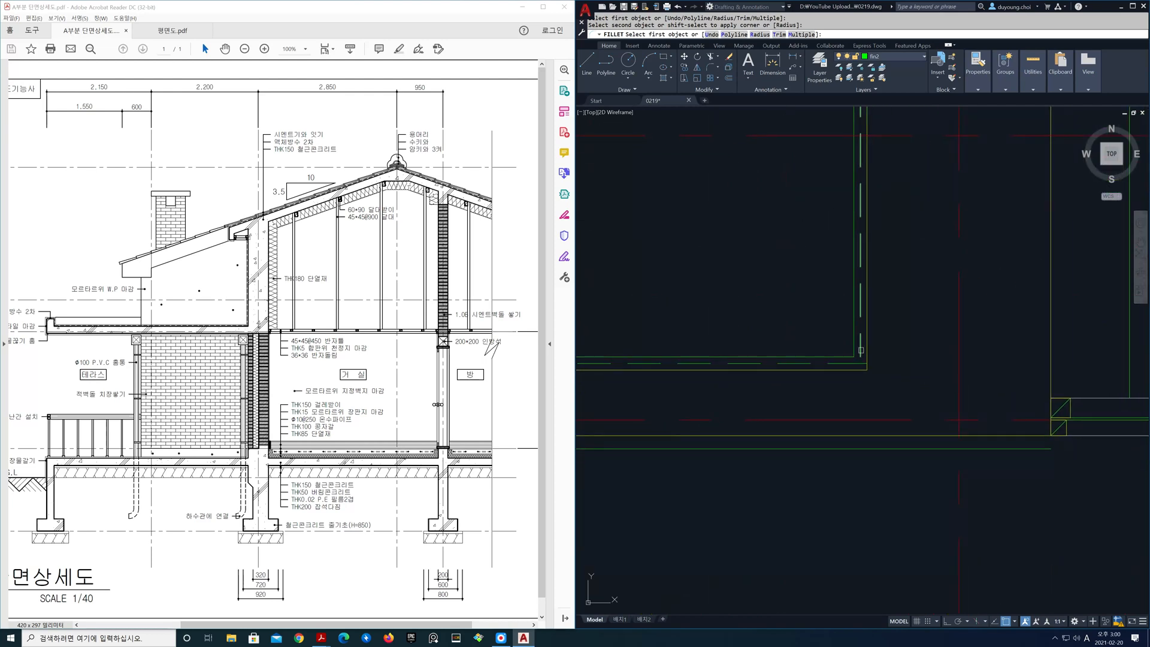
Step: Join the dashed offset lines at the parapet's inner bottom and top corners with fillets
scroll(768, 352, down, 6)
scroll(768, 352, down, 4)
scroll(701, 363, up, 5)
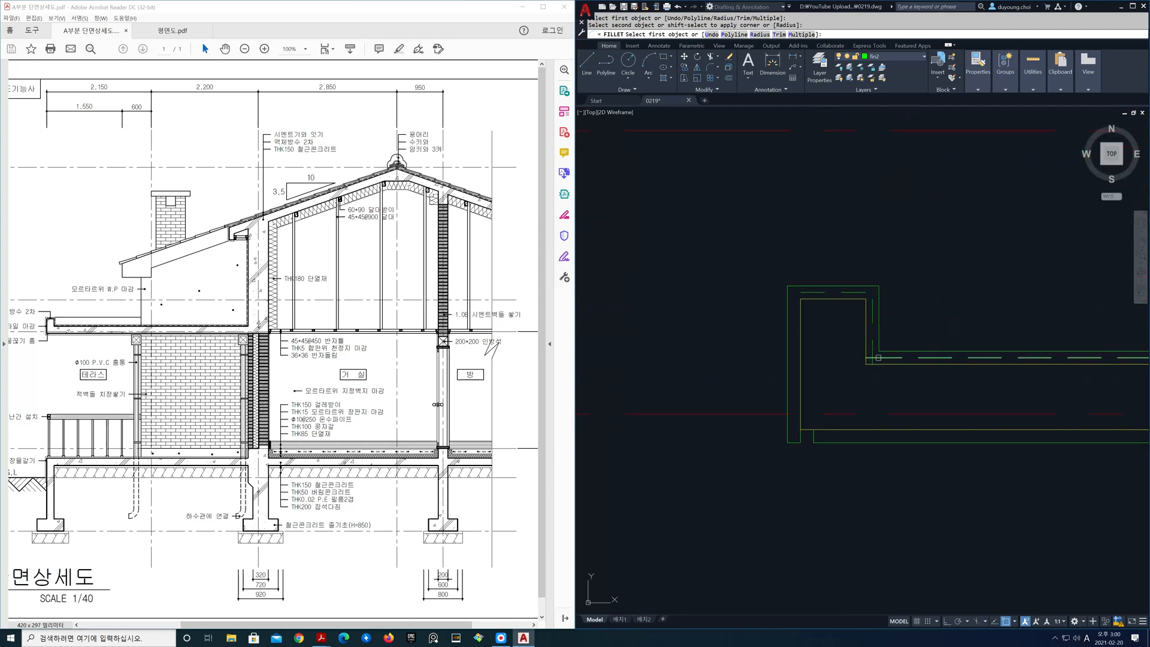
click(875, 310)
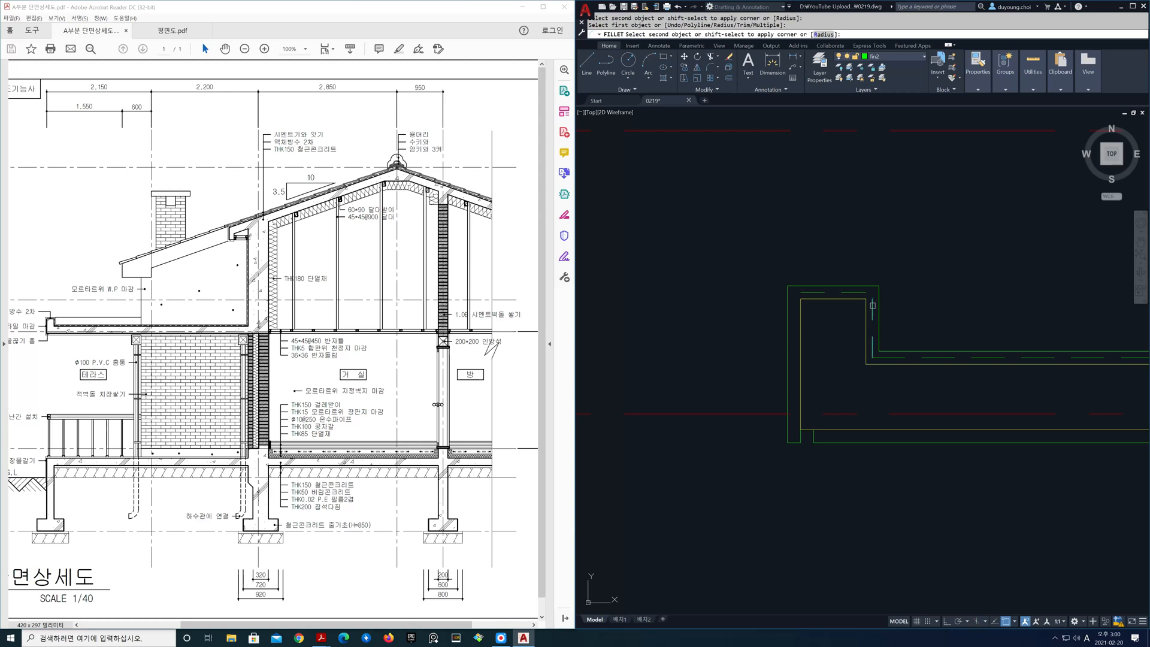
click(866, 293)
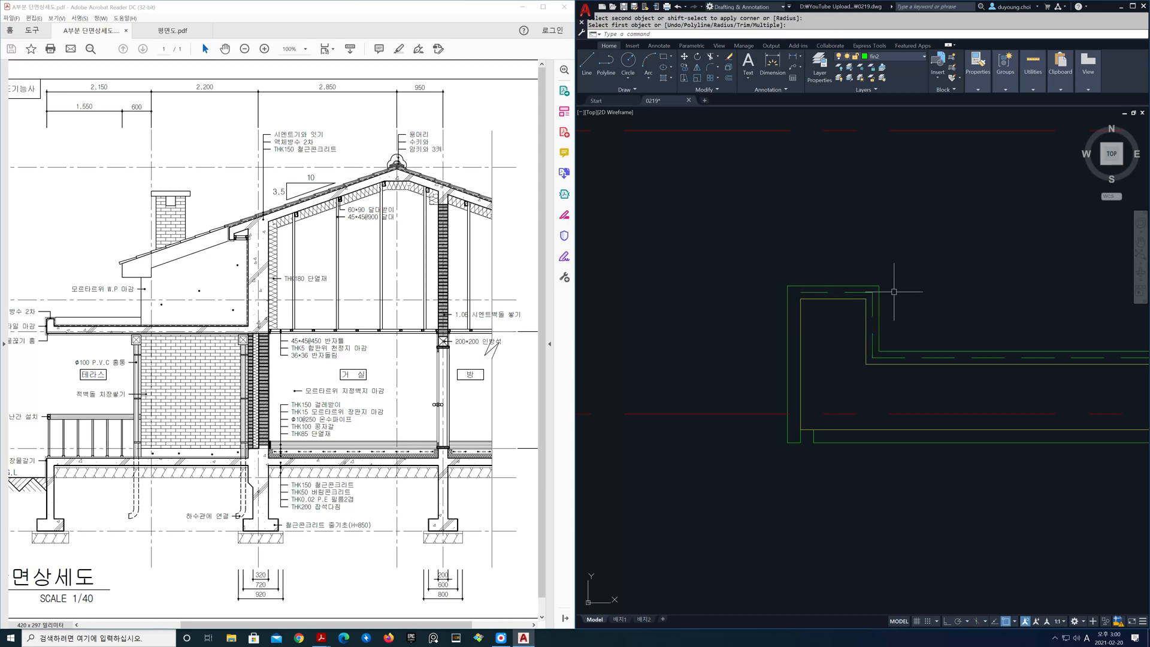
Step: Make layer 0 current and draw a horizontal line in the empty space above the lower roof overhang
scroll(889, 293, down, 4)
middle_drag(954, 307, 746, 400)
scroll(947, 406, down, 2)
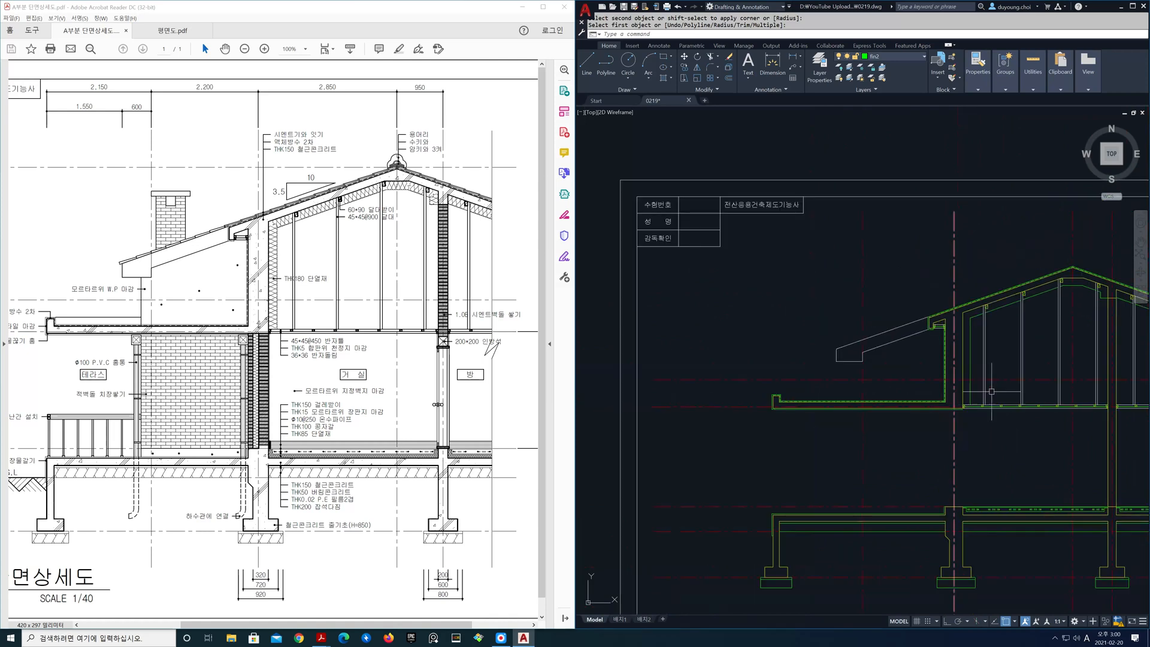
middle_drag(1028, 379, 857, 375)
scroll(870, 324, up, 2)
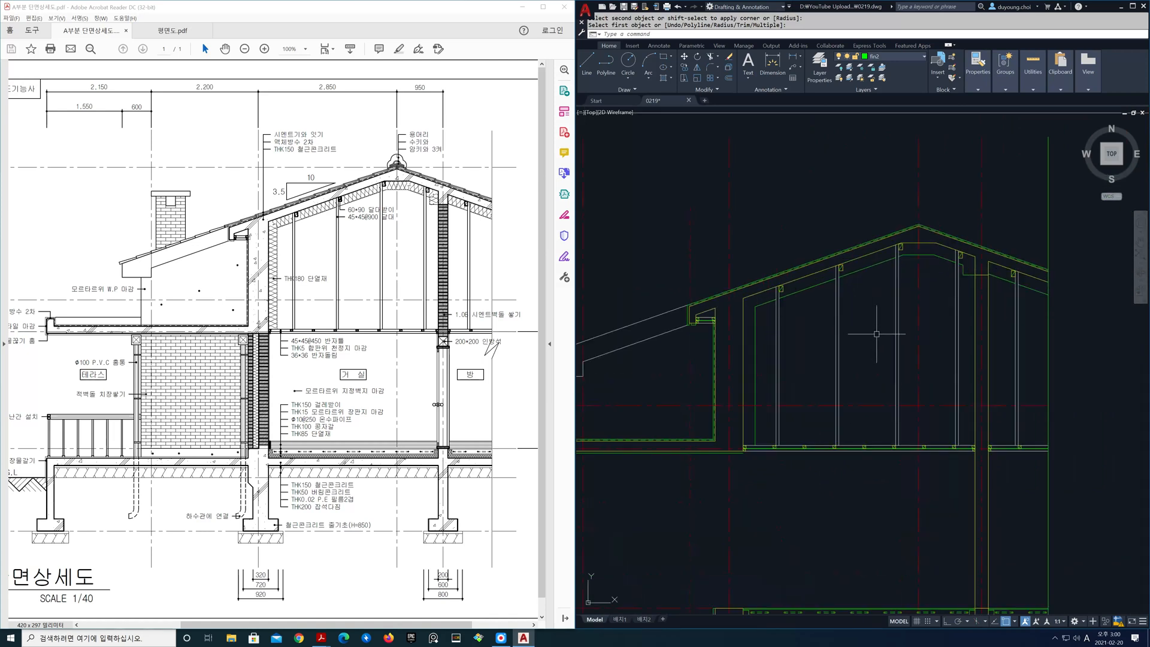
middle_drag(873, 329, 925, 355)
middle_drag(890, 250, 930, 259)
click(924, 58)
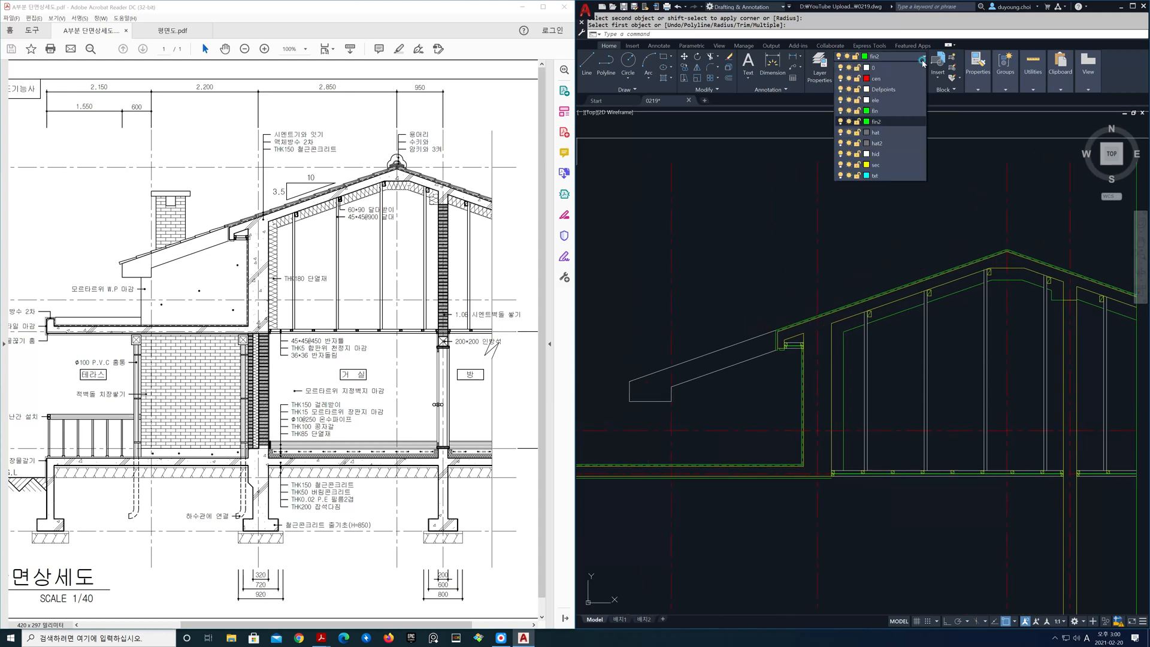
click(910, 69)
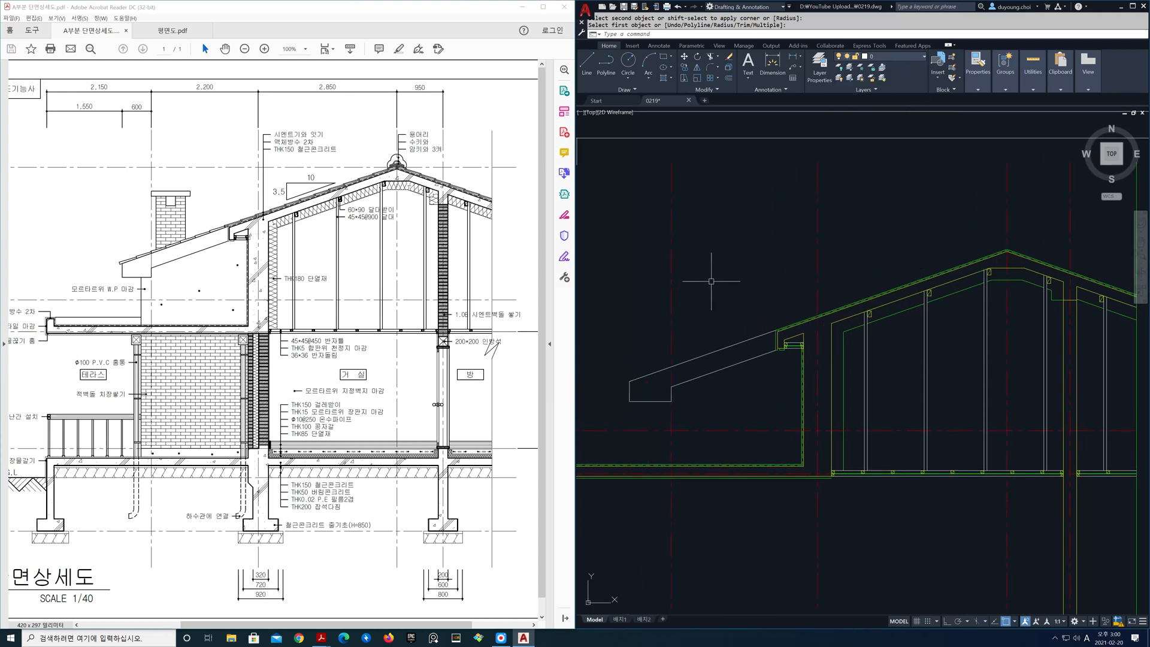
text(l)
key(space)
click(707, 257)
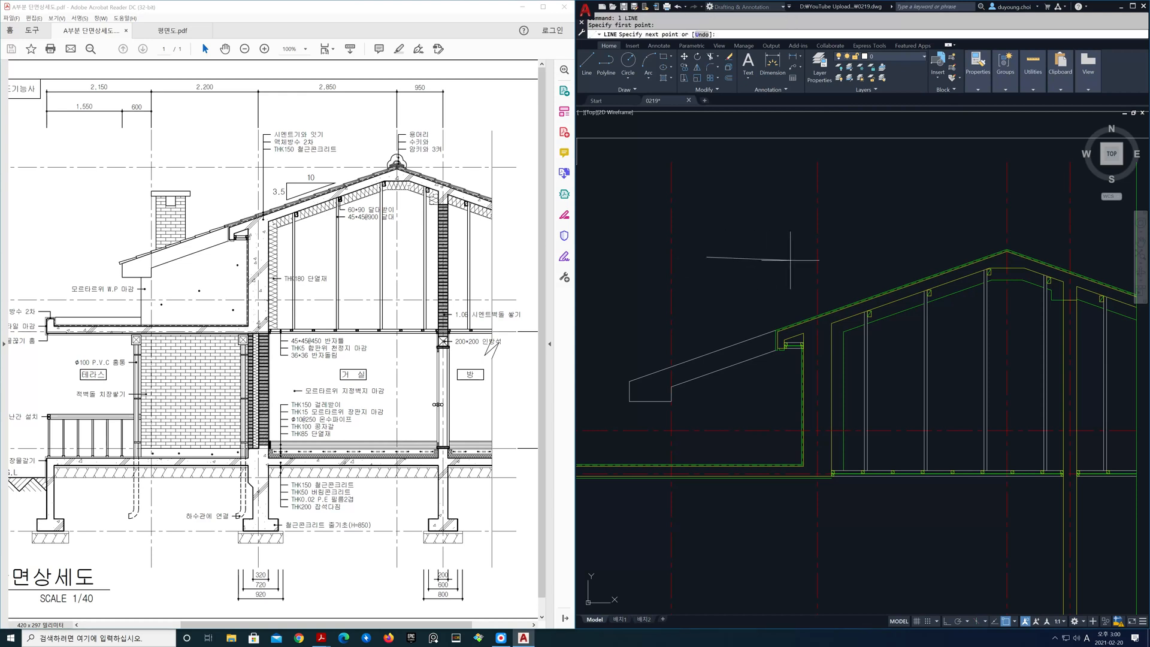
key(F8)
click(792, 257)
key(space)
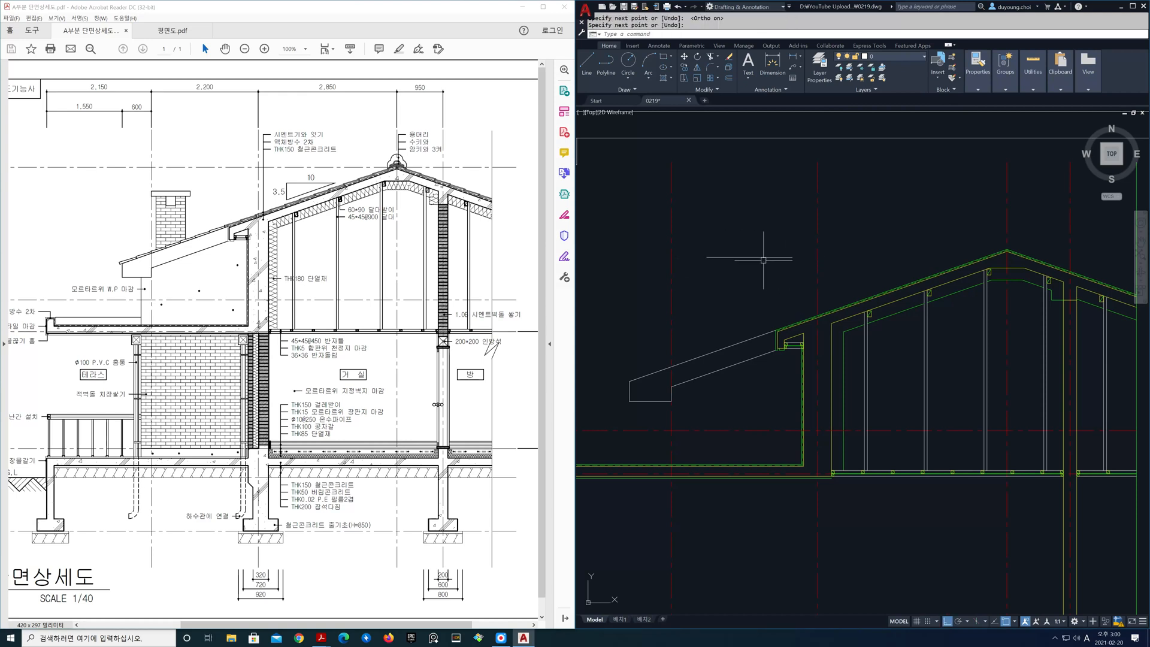
Step: Offset the horizontal line upward three times in succession at a spacing of 15
scroll(757, 259, up, 1)
scroll(757, 259, up, 1)
middle_drag(773, 284, 844, 368)
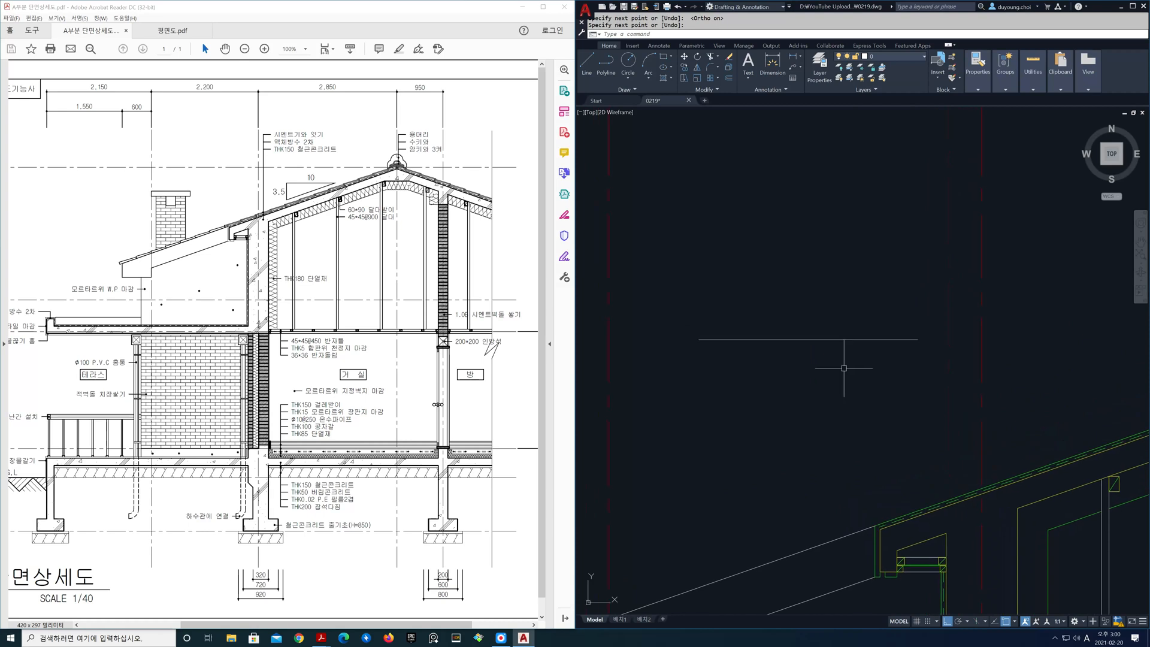
scroll(814, 361, up, 1)
text(o)
key(space)
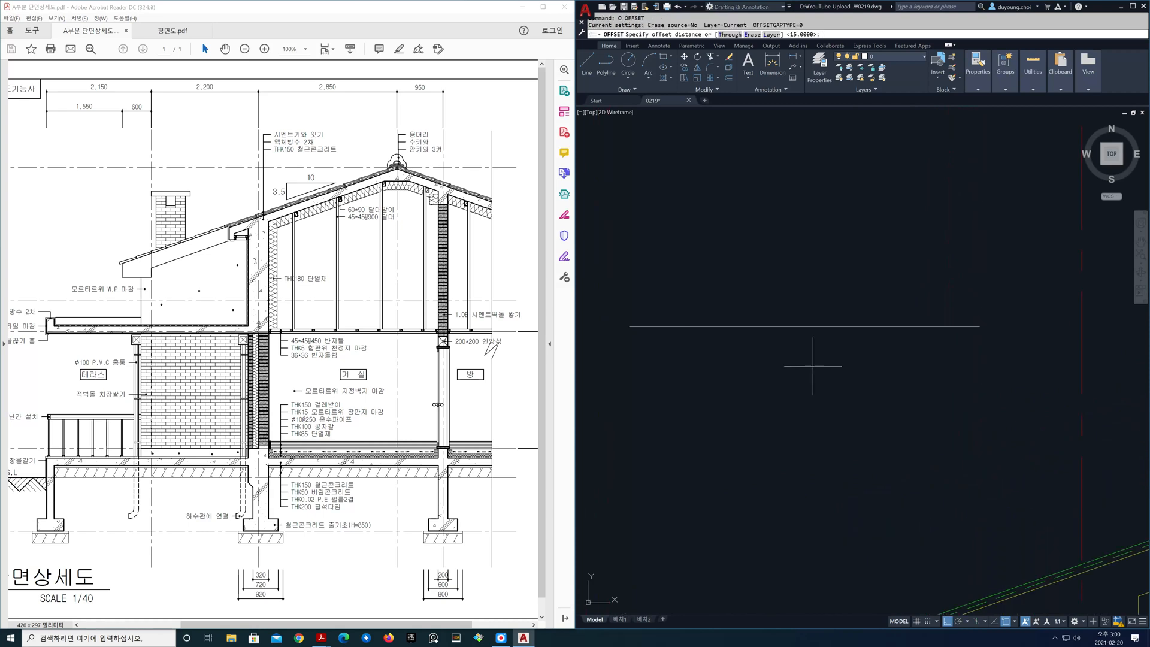
text(1)
key(space)
click(802, 327)
click(805, 315)
click(805, 322)
click(807, 316)
click(807, 319)
key(space)
key(space)
Step: Draw a vertical line crossing the four horizontal lines near their left end
text(l)
key(space)
click(712, 271)
click(721, 377)
key(space)
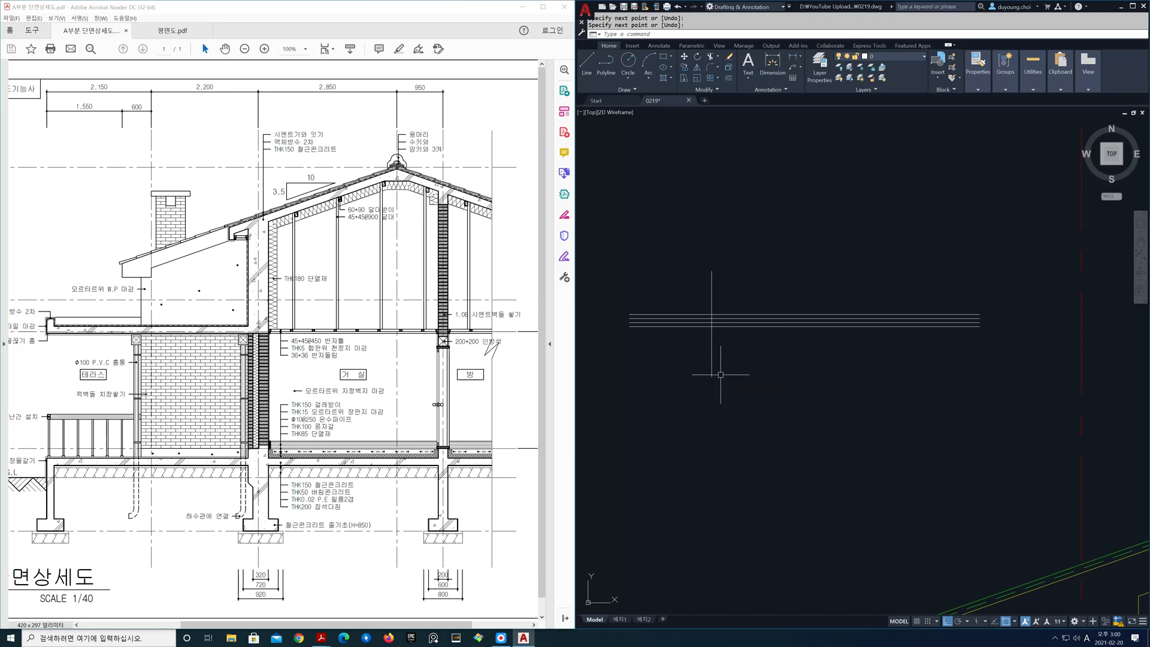
Step: Offset the vertical line to the right by 350
text(o)
key(space)
key(space)
click(712, 368)
click(790, 378)
key(space)
Step: Offset the right vertical line by 15 toward the left one
key(space)
text(1)
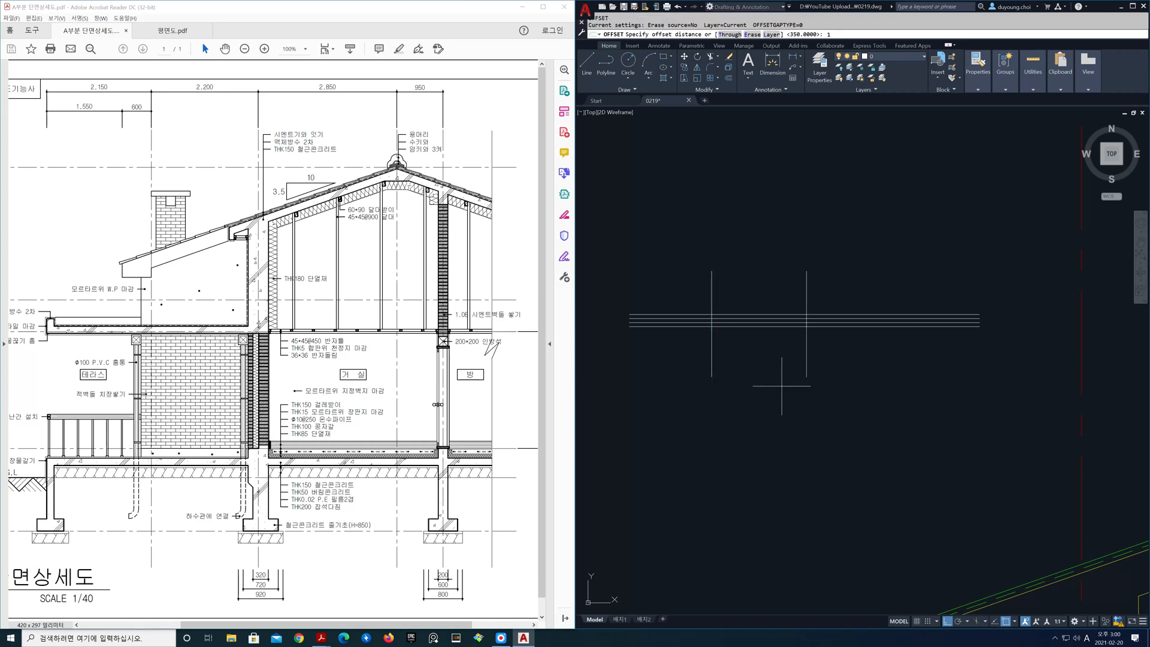
text(5)
key(space)
click(806, 366)
click(760, 362)
key(space)
middle_drag(743, 330, 805, 360)
scroll(805, 360, up, 4)
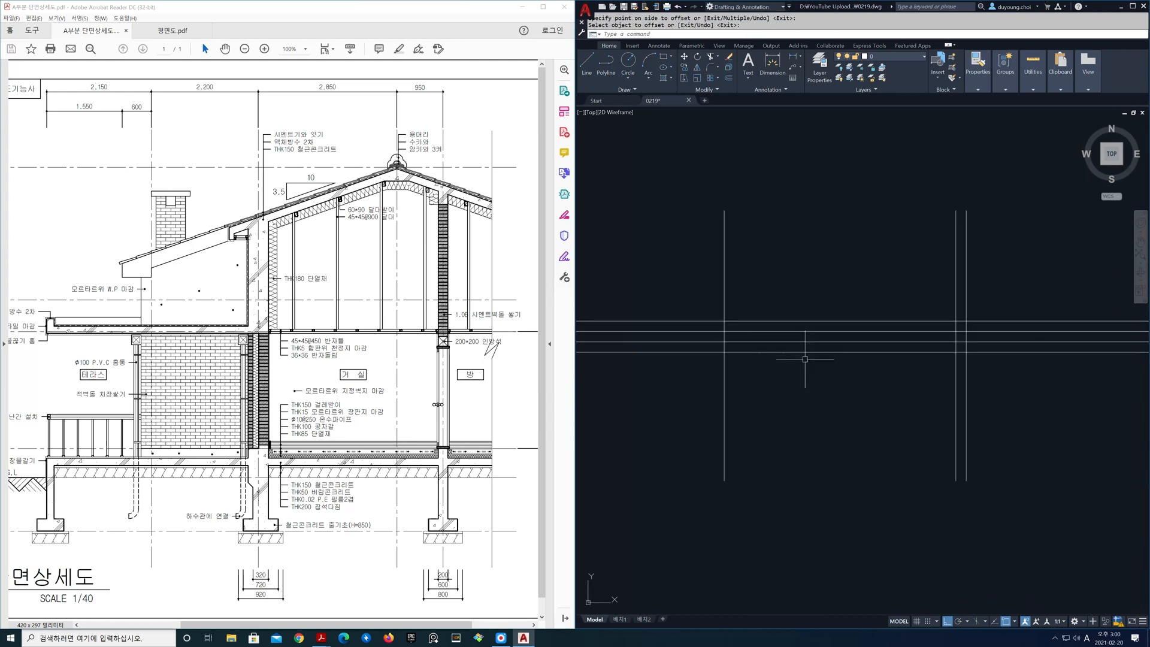
Step: Make the green layer current and draw the closed roof tile profile with a downward lip through the construction line intersections
click(923, 57)
click(909, 109)
text(l)
key(space)
click(966, 331)
key(F8)
click(725, 322)
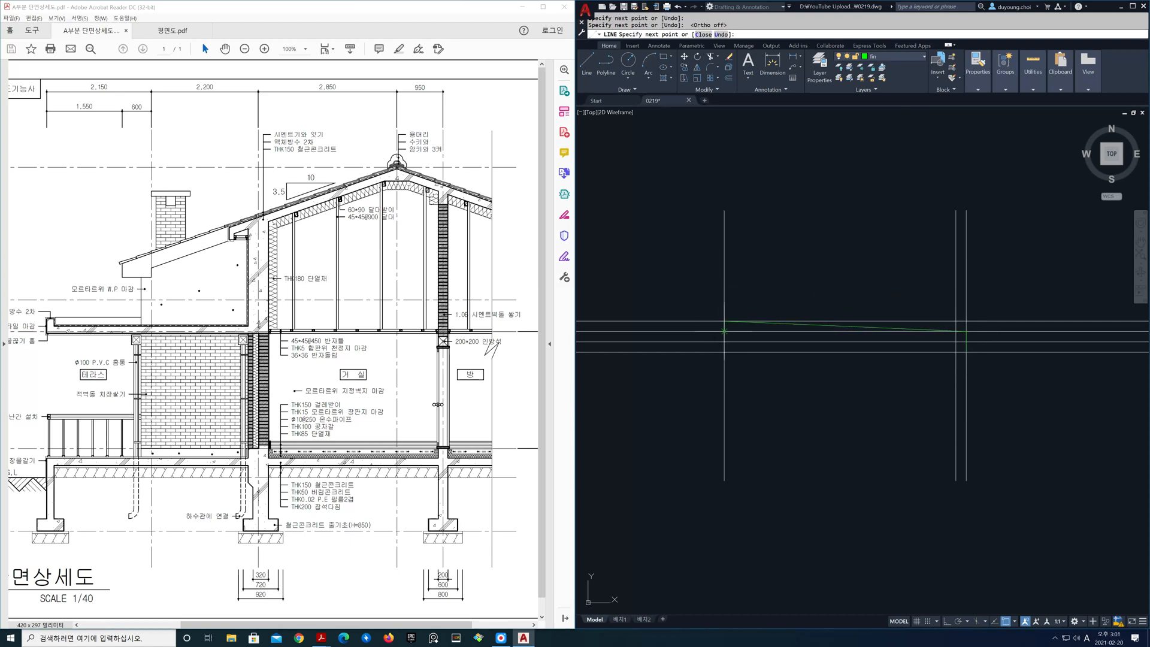
click(957, 343)
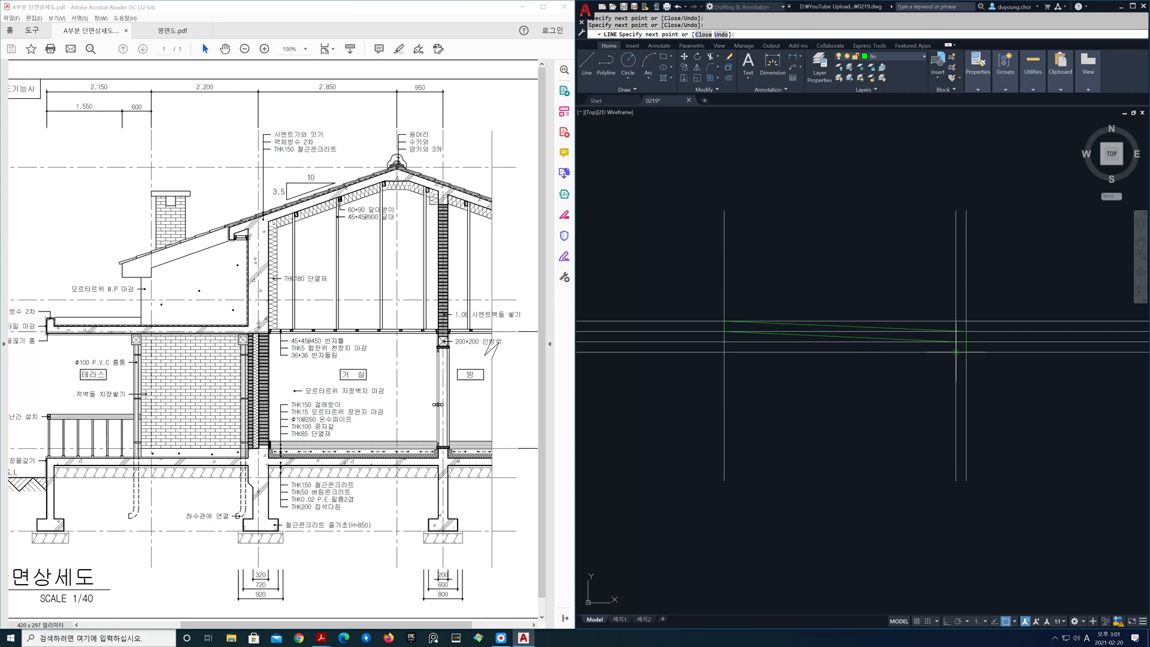
key(Return)
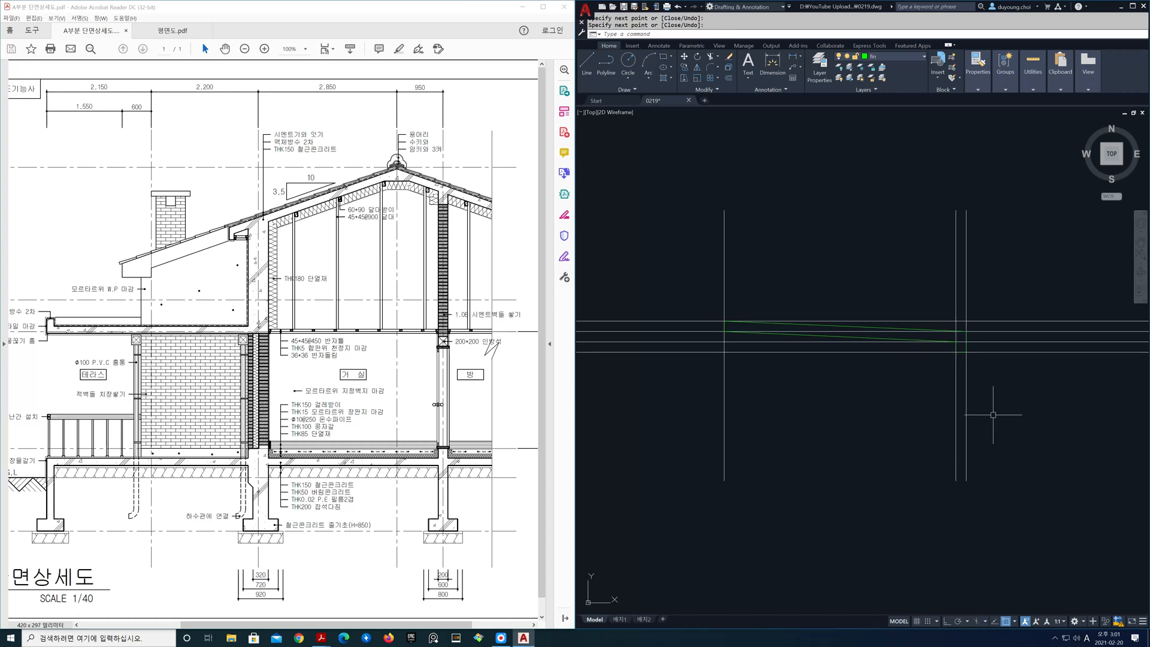
Step: Erase all the horizontal and vertical construction lines around the tile profile
text(e)
key(Return)
mouse_move(1000, 415)
mouse_down()
mouse_move(745, 380)
mouse_move(634, 295)
mouse_move(636, 326)
mouse_up()
key(Return)
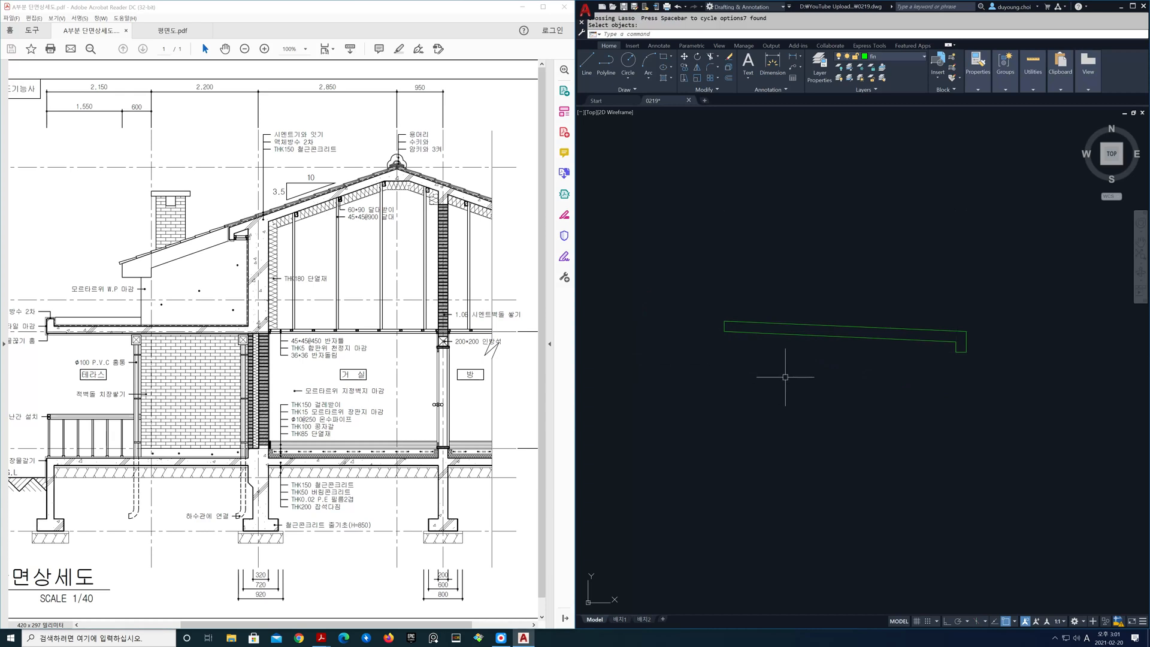
Step: Move the whole tile profile by its lip's lower right corner onto the top corner of the roof slab's eaves
click(719, 304)
click(1016, 410)
text(m)
key(Return)
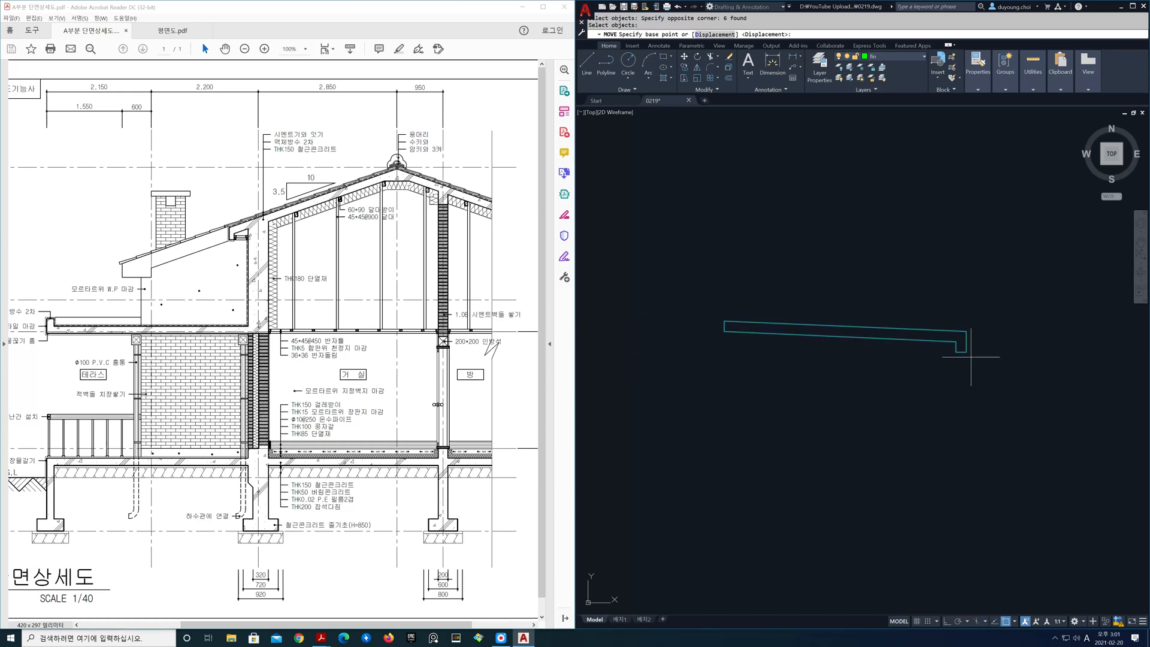
click(967, 353)
scroll(968, 390, down, 5)
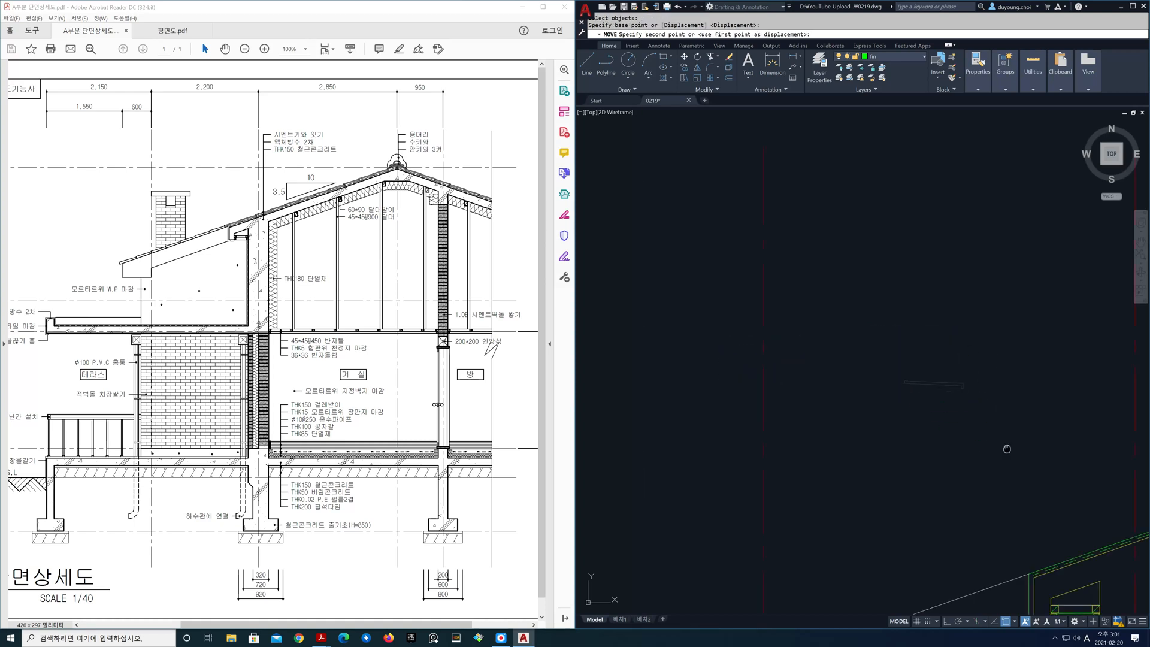
scroll(777, 326, up, 4)
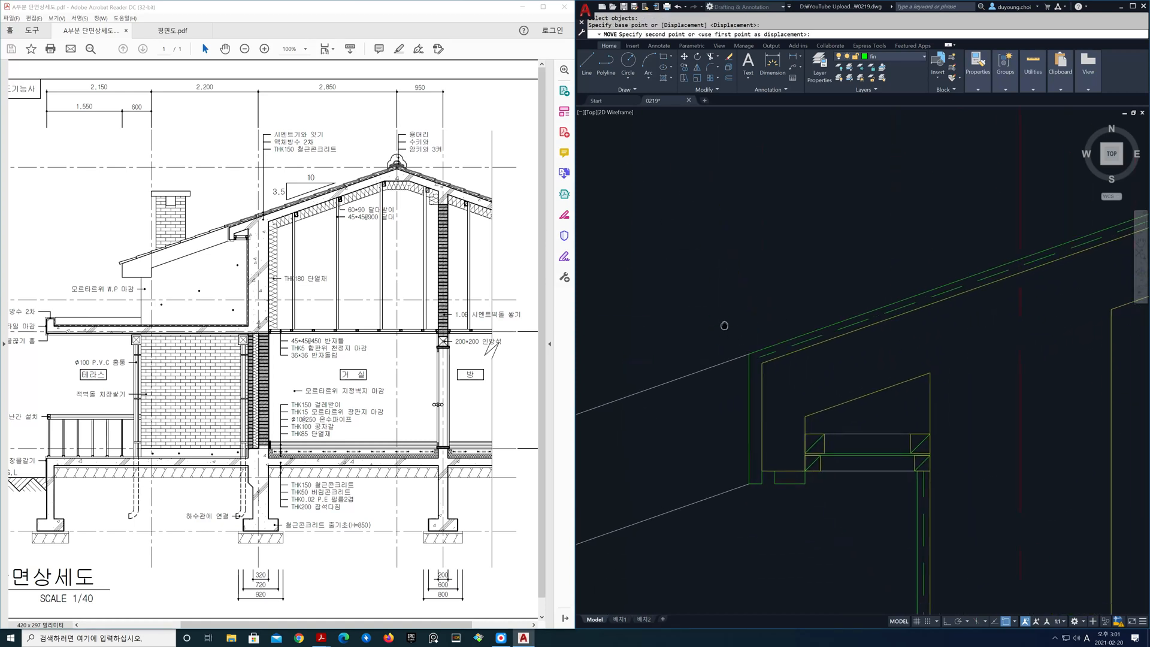
click(747, 354)
Step: Rotate the tile profile about its lip corner at the eaves so that it follows the roof slope
scroll(867, 380, down, 2)
mouse_move(867, 380)
middle_down()
mouse_move(797, 347)
mouse_move(794, 364)
middle_up()
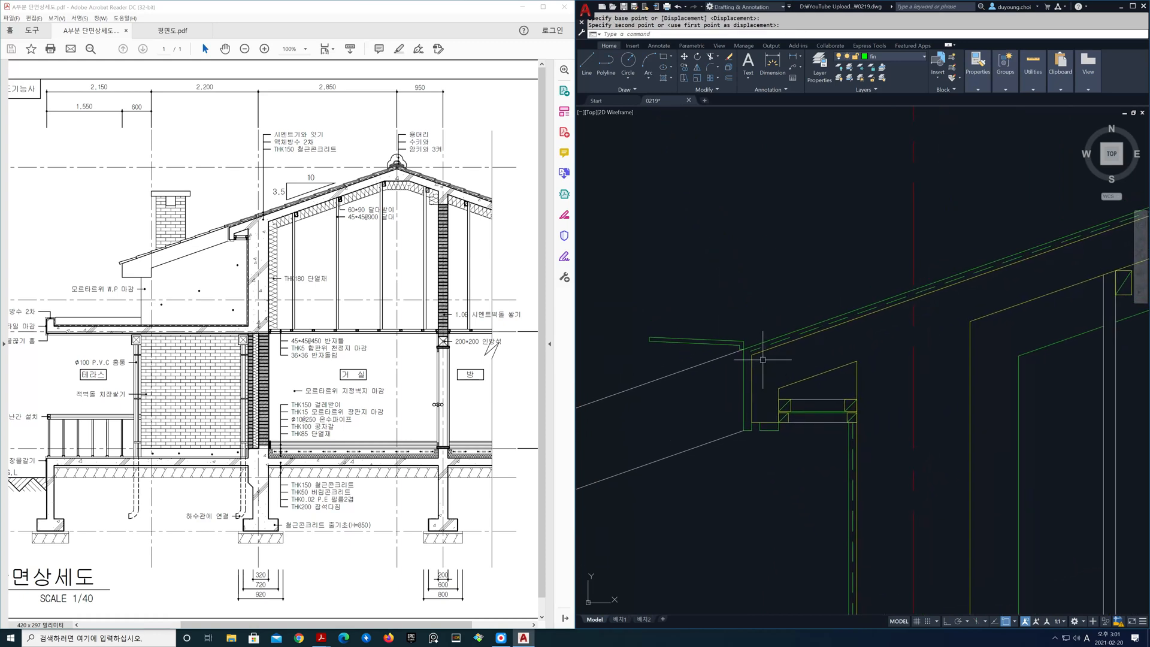
text(ro)
key(Return)
click(626, 298)
click(795, 403)
key(Return)
click(744, 348)
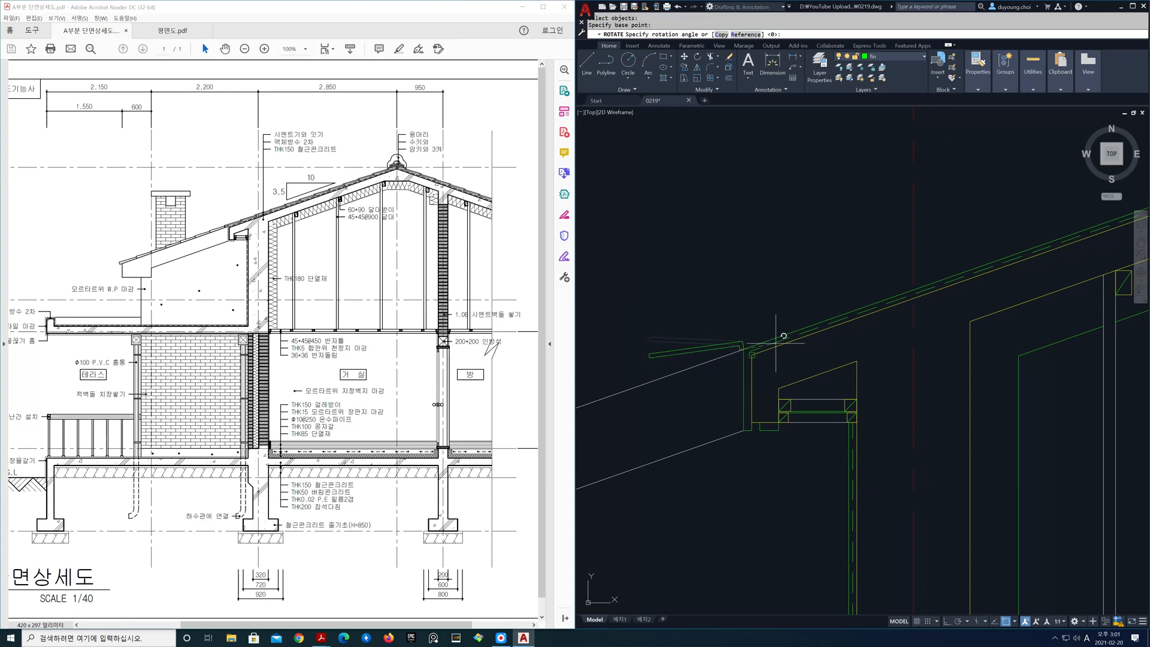
click(914, 290)
Step: Create a path array of the tile profile along the top line of the left roof slope
text(ar)
key(Return)
click(640, 293)
click(771, 375)
key(Return)
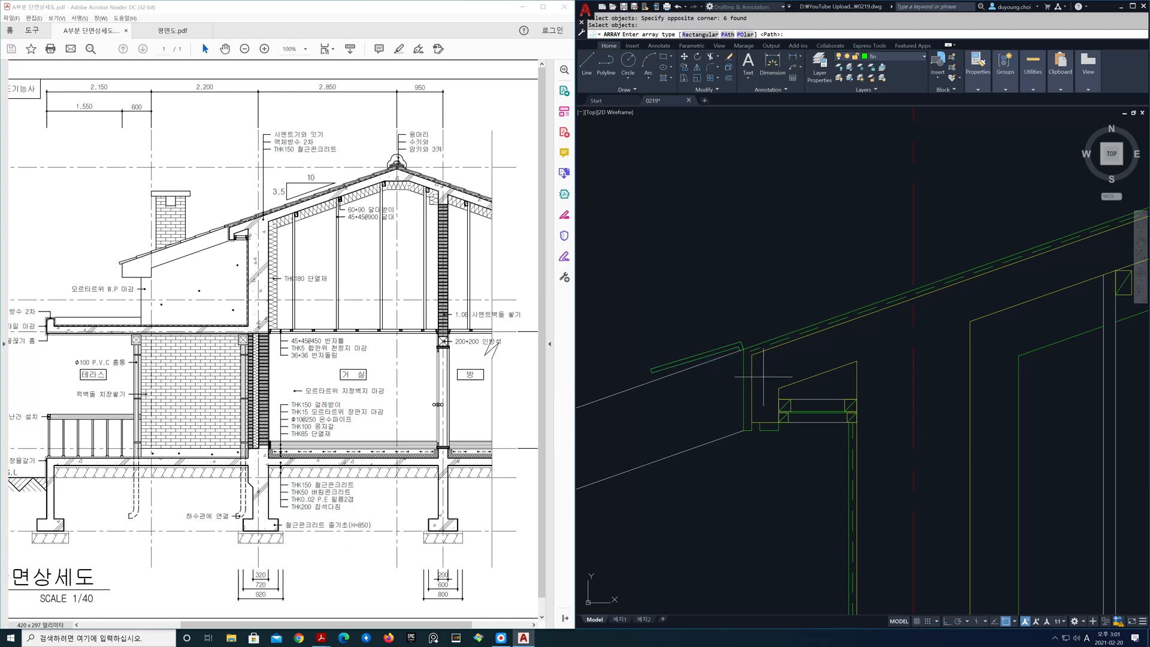
key(Return)
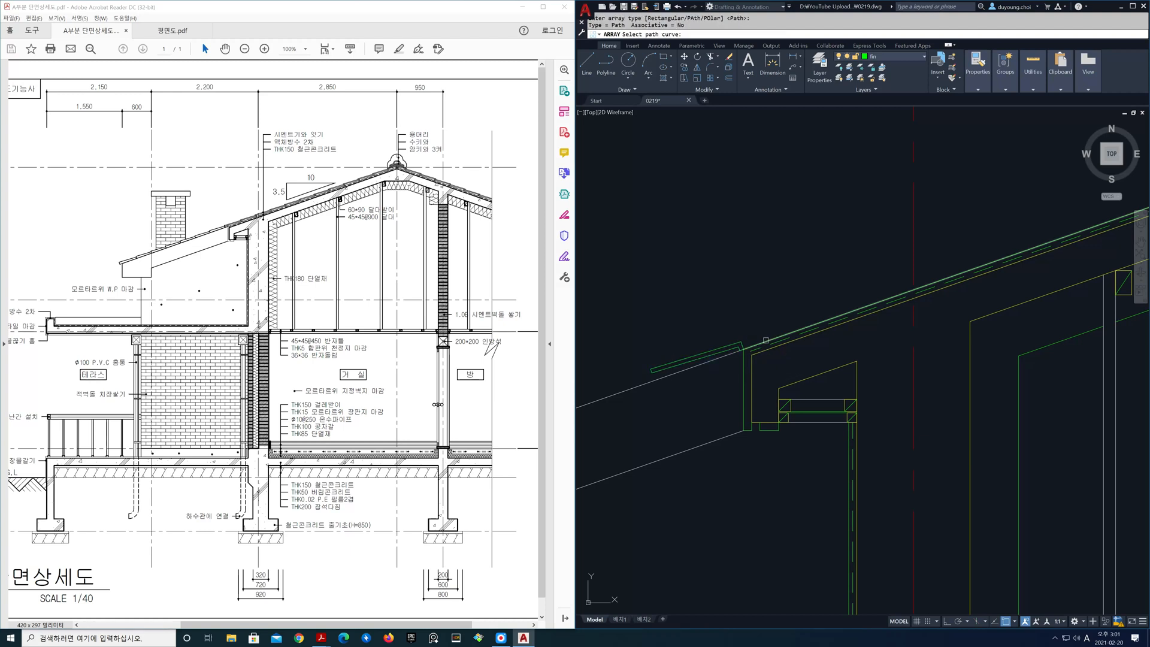
click(764, 334)
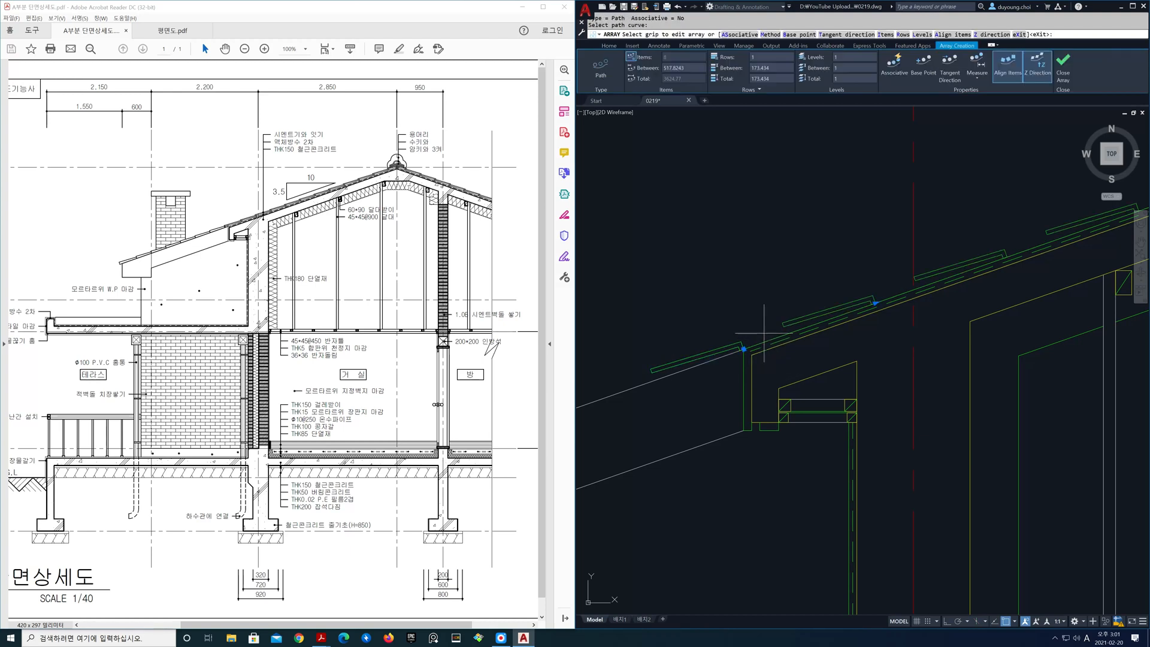
Step: Set the tile array's item spacing to 320 and finish the array
click(681, 64)
text(320)
key(Return)
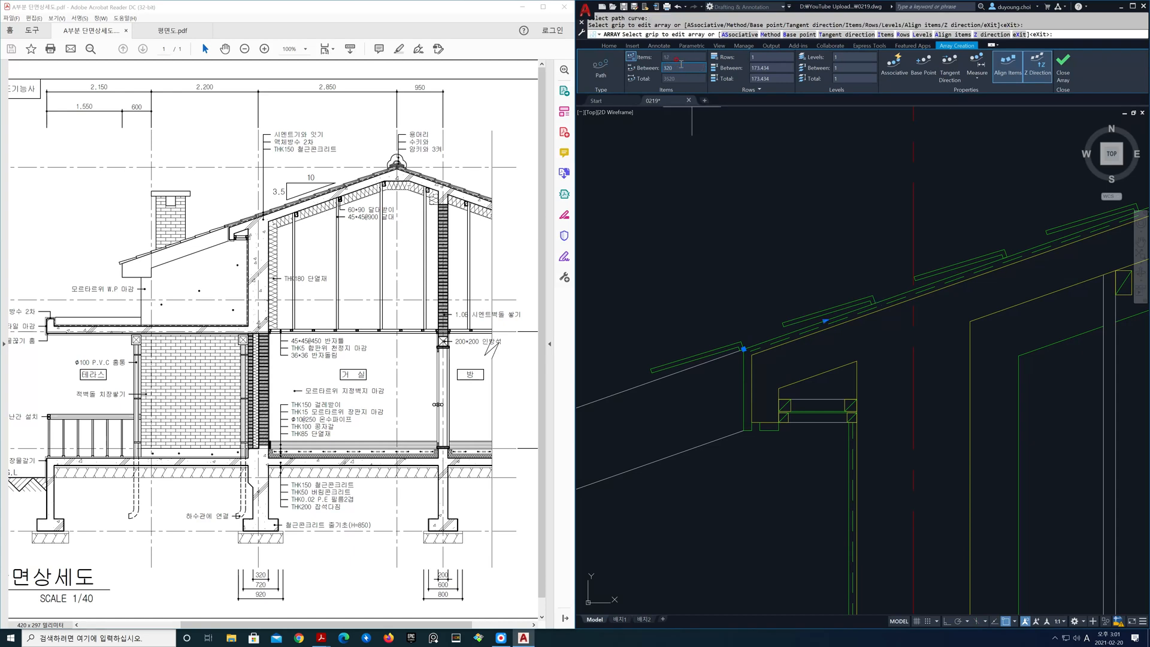
scroll(852, 198, down, 4)
middle_drag(910, 226, 765, 325)
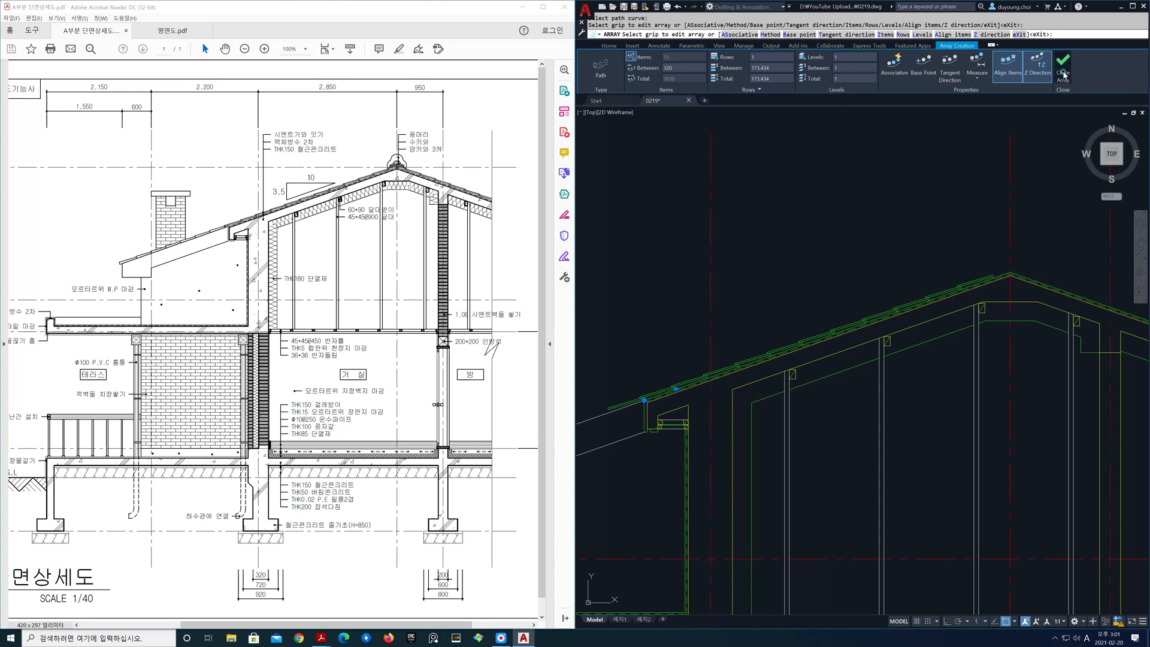
click(1063, 74)
Step: Copy the uppermost tile one position further up the slope so that it extends past the ridge
scroll(848, 304, up, 3)
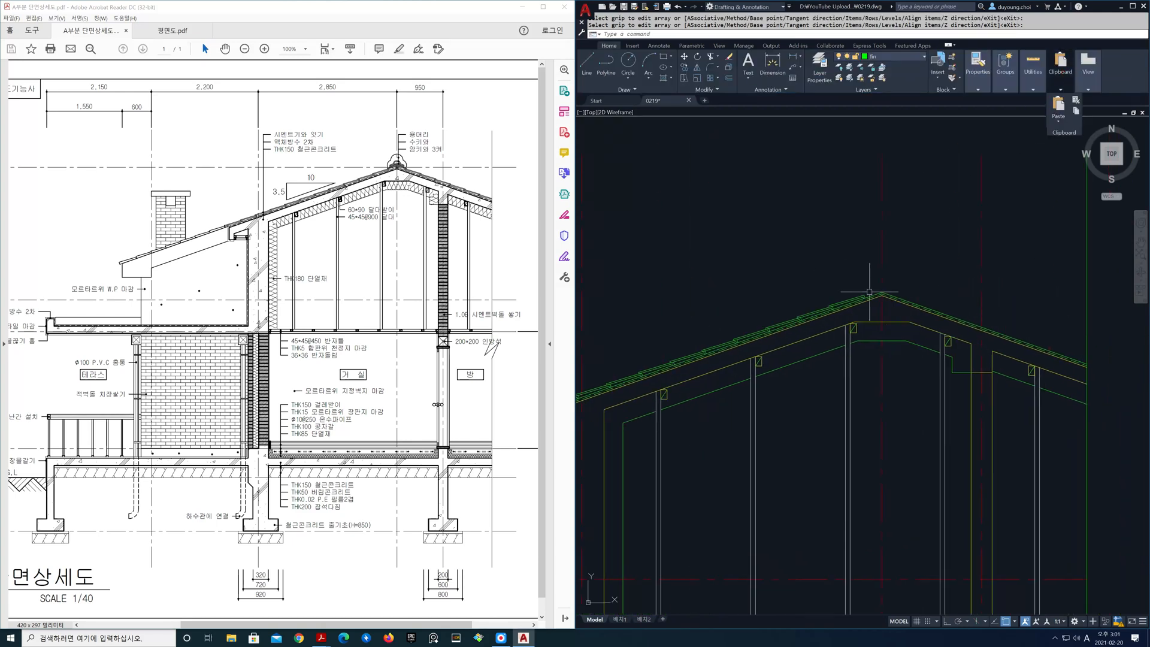
scroll(863, 317, up, 2)
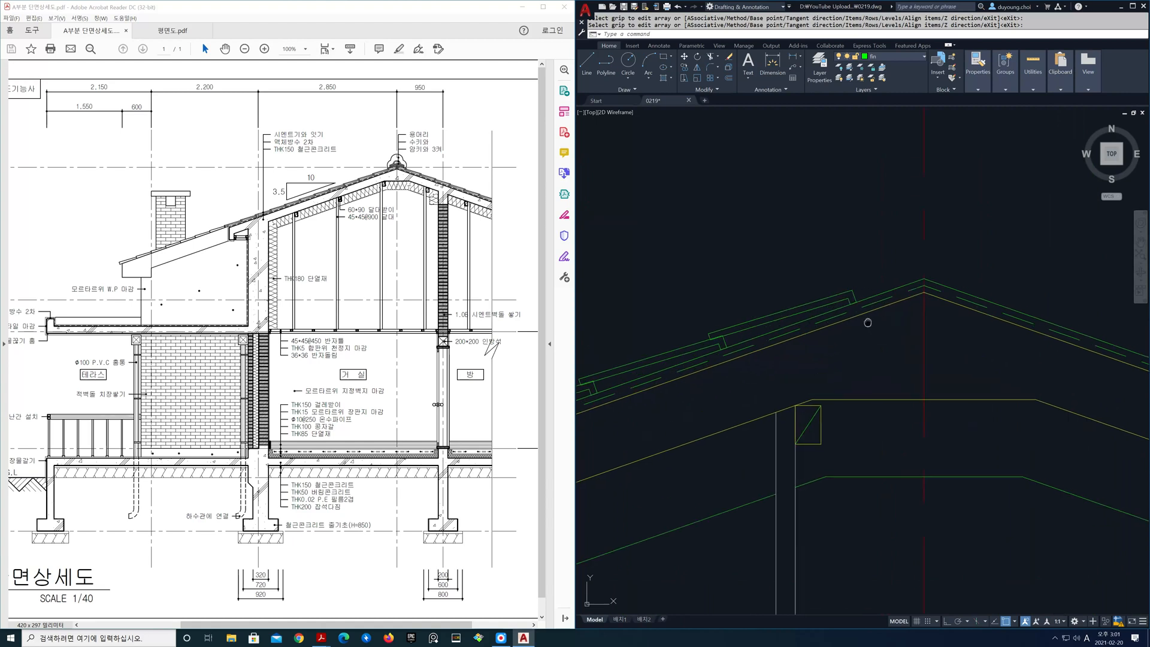
text(p)
key(Return)
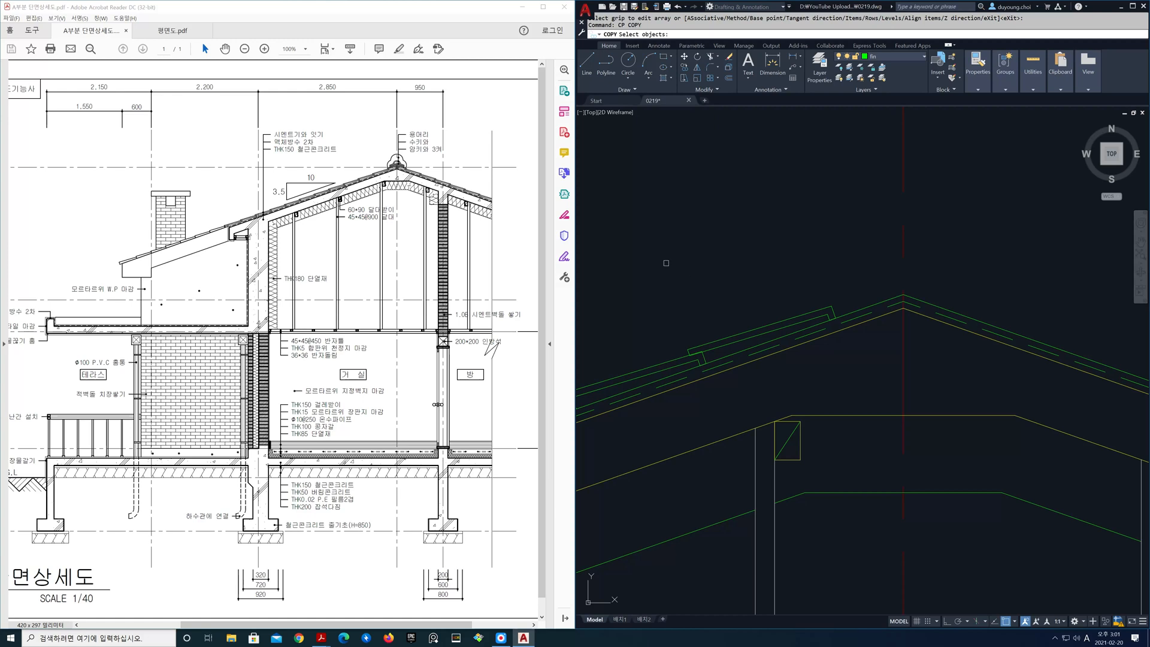
click(667, 263)
click(889, 369)
click(741, 340)
click(730, 335)
scroll(689, 356, up, 2)
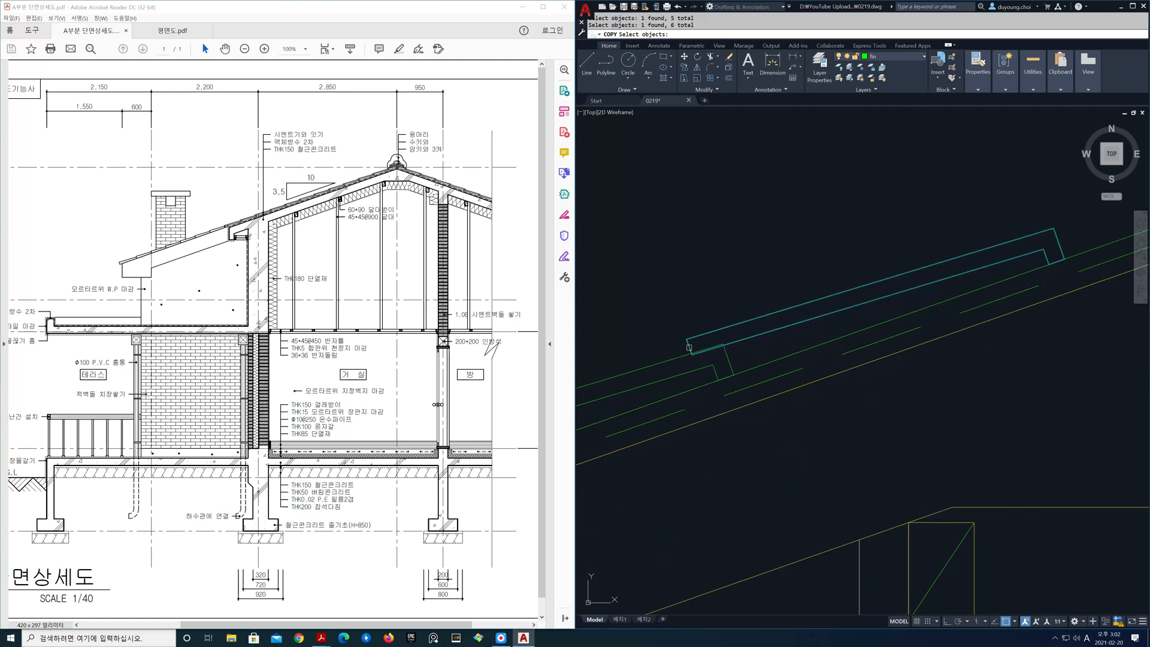
scroll(776, 421, down, 1)
key(Return)
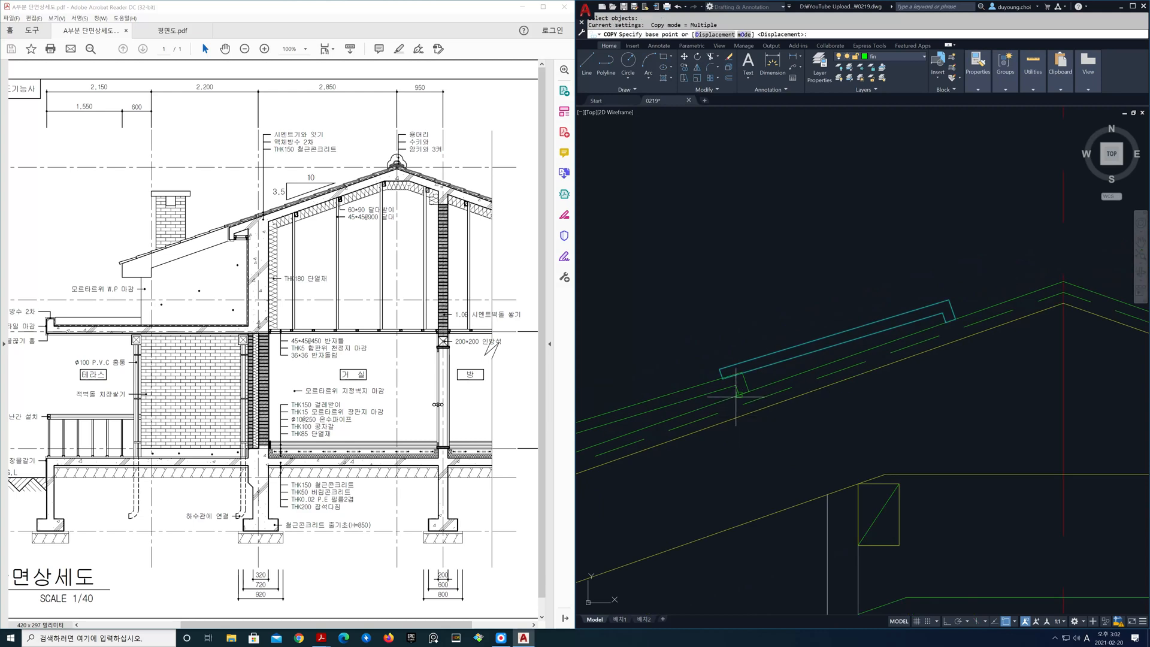
click(740, 395)
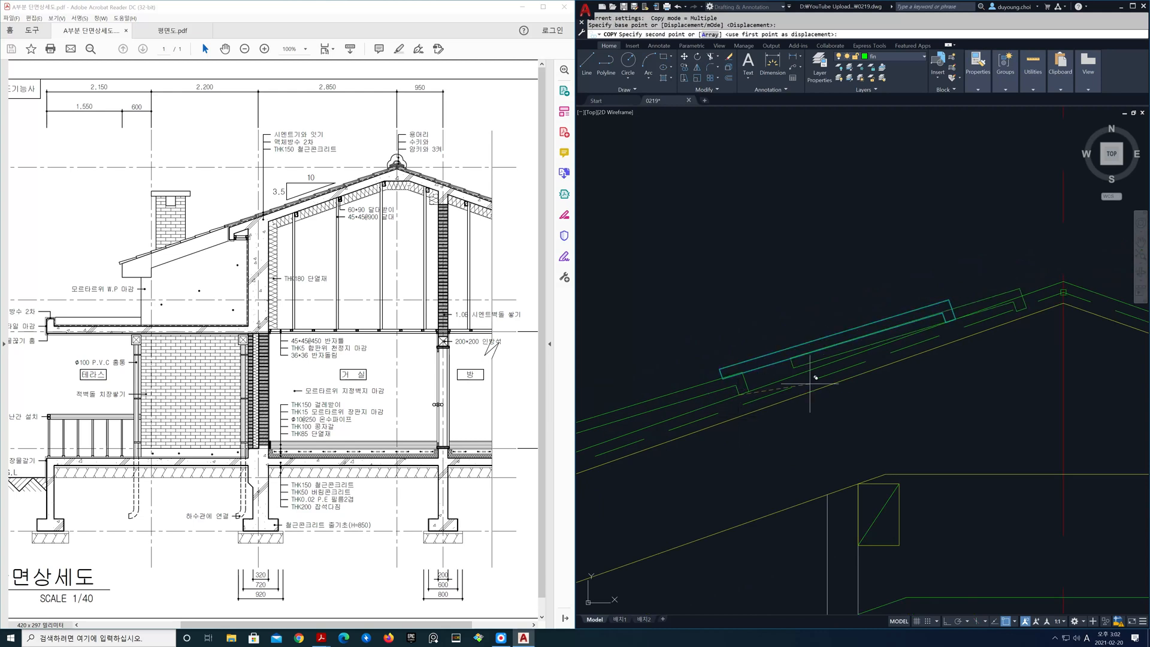
click(946, 322)
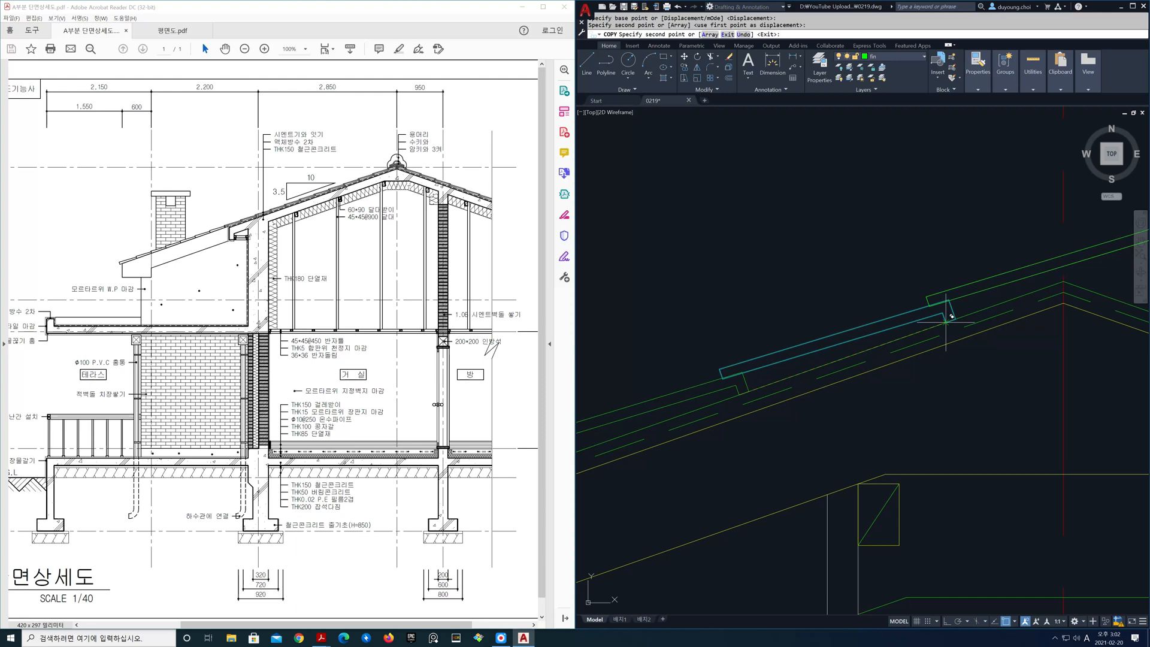
key(Return)
middle_drag(1051, 380, 798, 437)
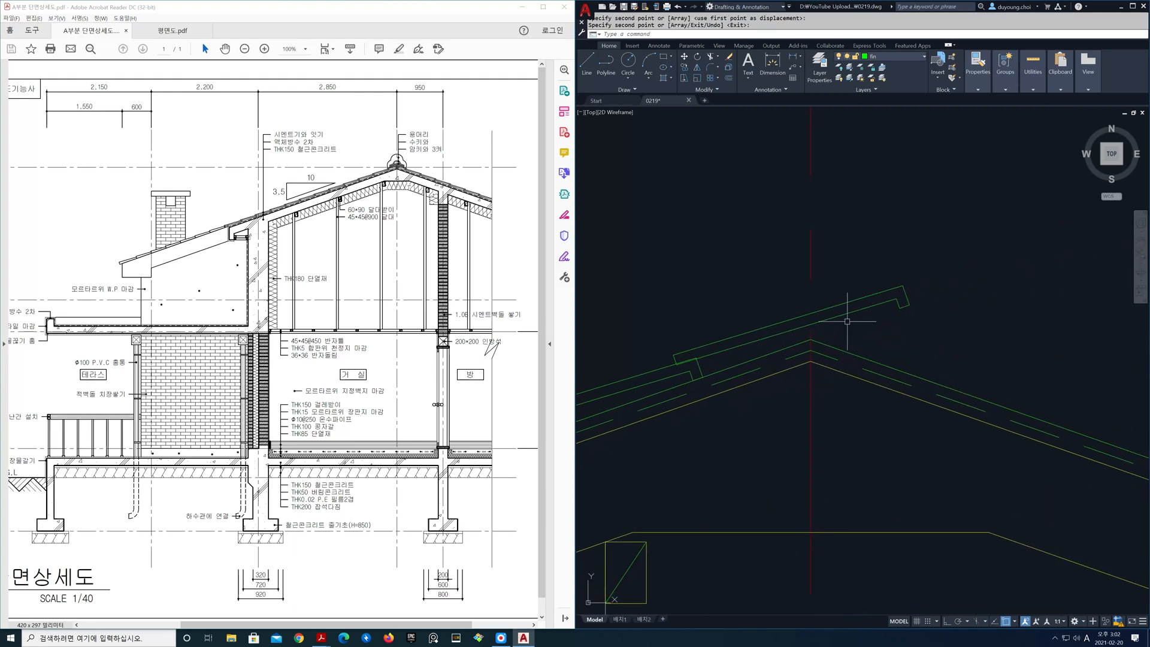
text(tr)
key(Return)
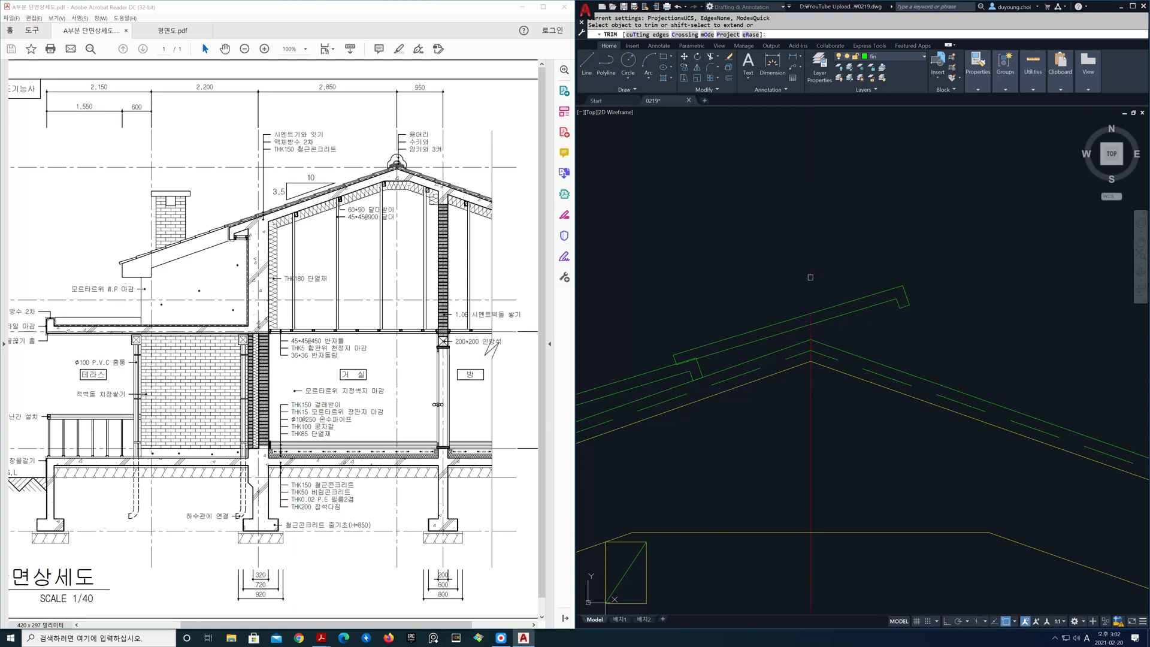
key(Return)
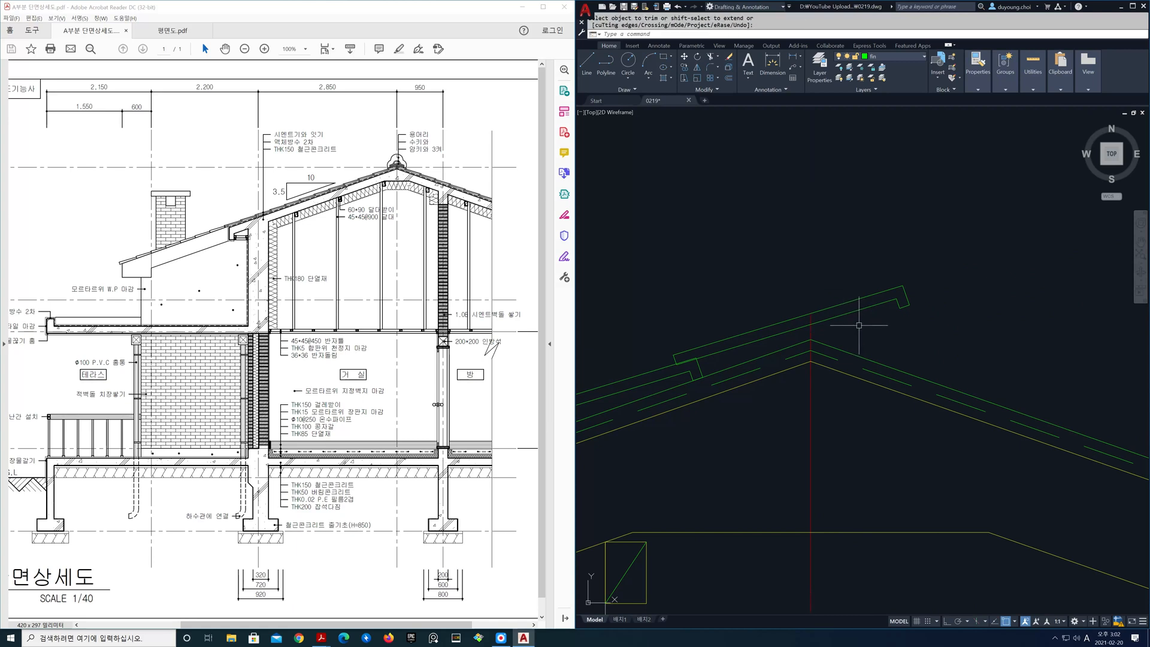
key(ctrl+z)
Step: Trim the topmost tile at the ridge centre line and erase its leftover pieces beyond the ridge
text(tr)
key(Return)
text(t)
key(Return)
click(812, 277)
key(Return)
click(855, 323)
click(841, 289)
key(Return)
click(872, 254)
click(947, 331)
key(Delete)
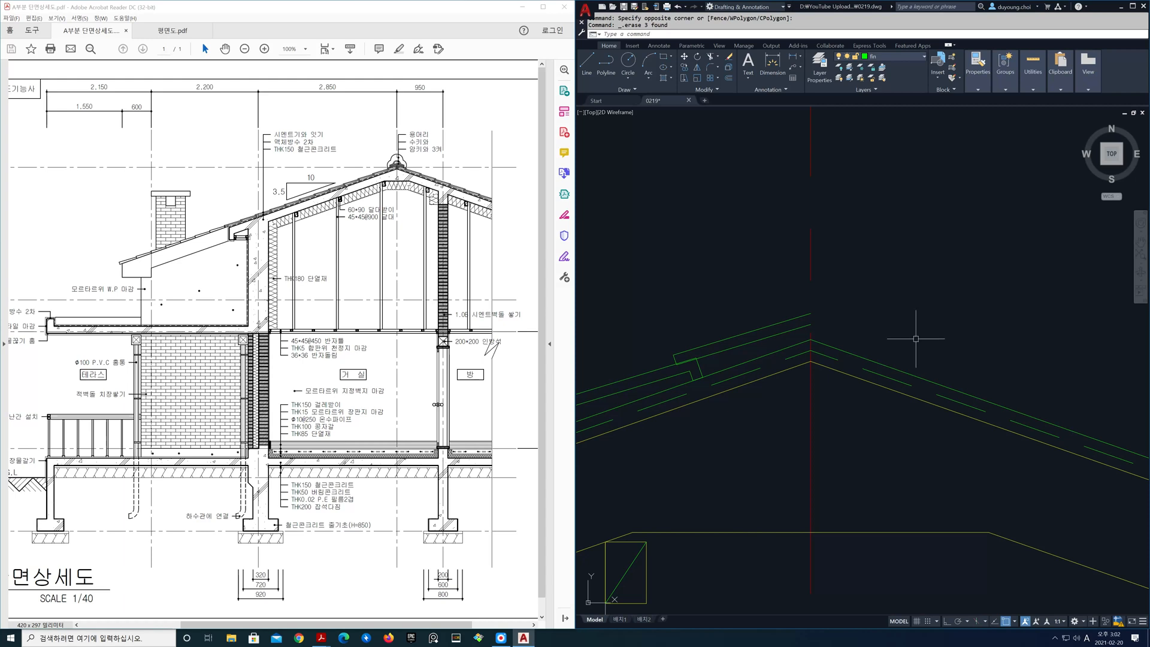
scroll(895, 347, down, 3)
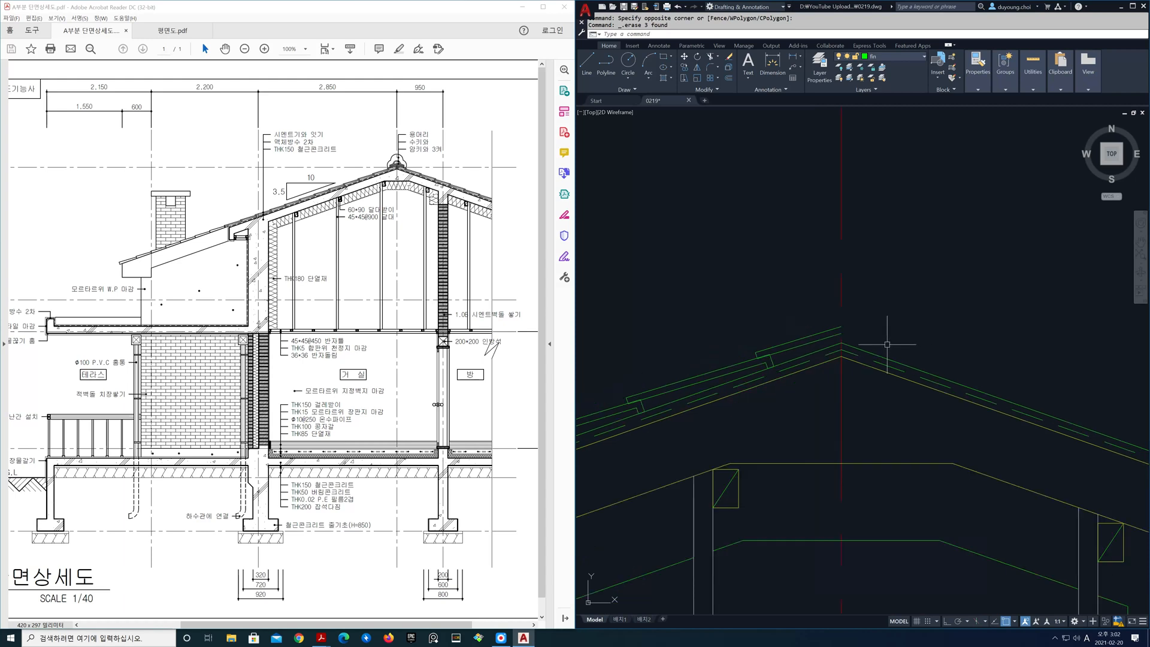
middle_drag(873, 361, 868, 259)
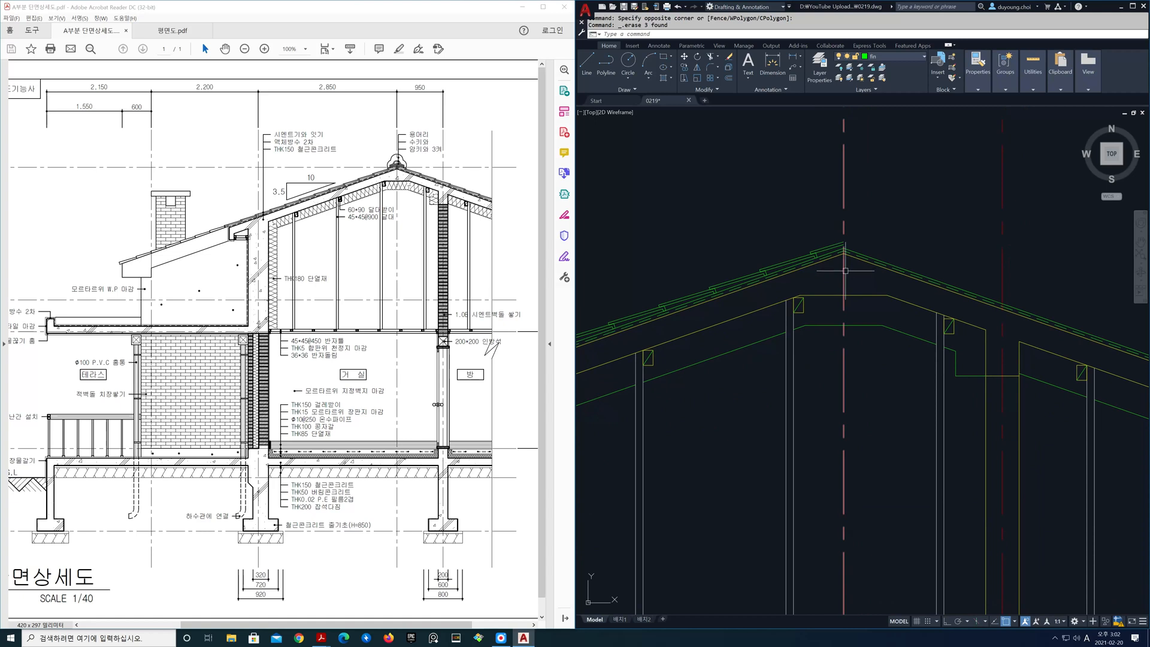
scroll(844, 277, down, 2)
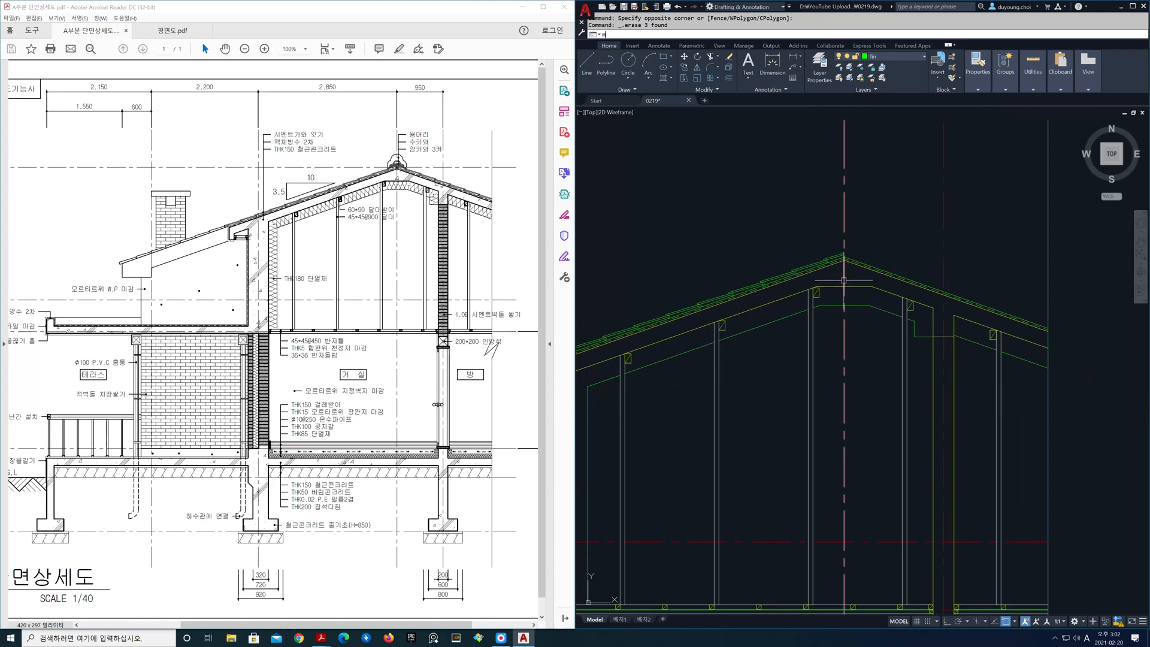
key(Return)
scroll(753, 236, up, 3)
click(775, 211)
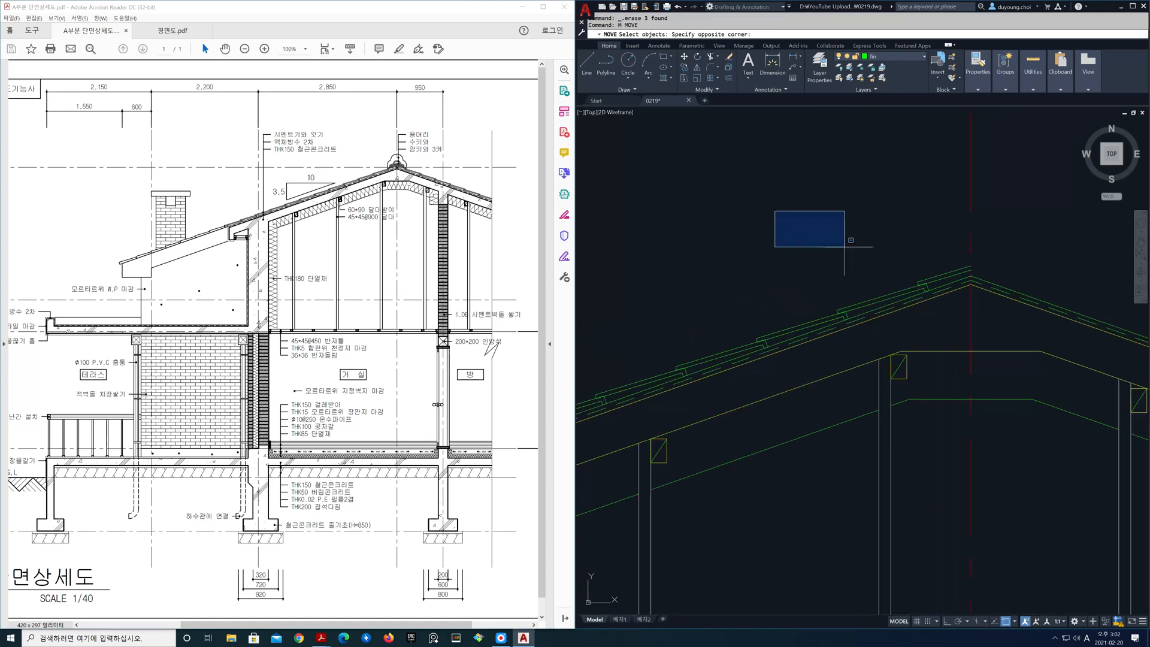
click(993, 334)
click(627, 243)
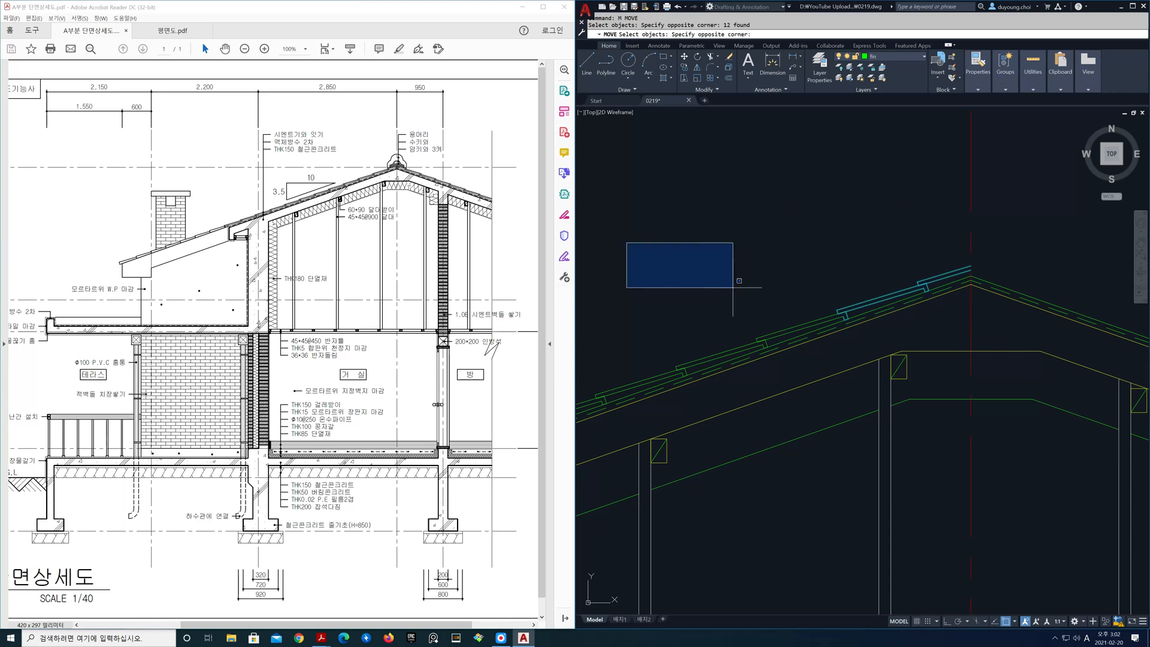
click(860, 392)
scroll(813, 409, down, 2)
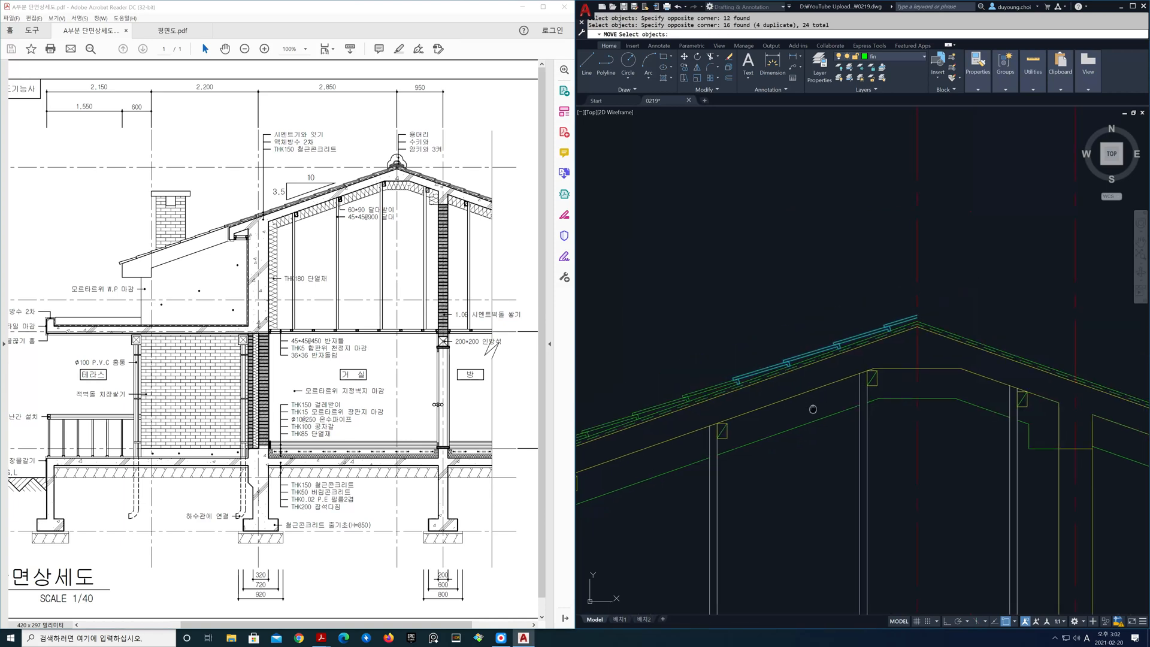
middle_drag(813, 409, 1035, 323)
click(795, 237)
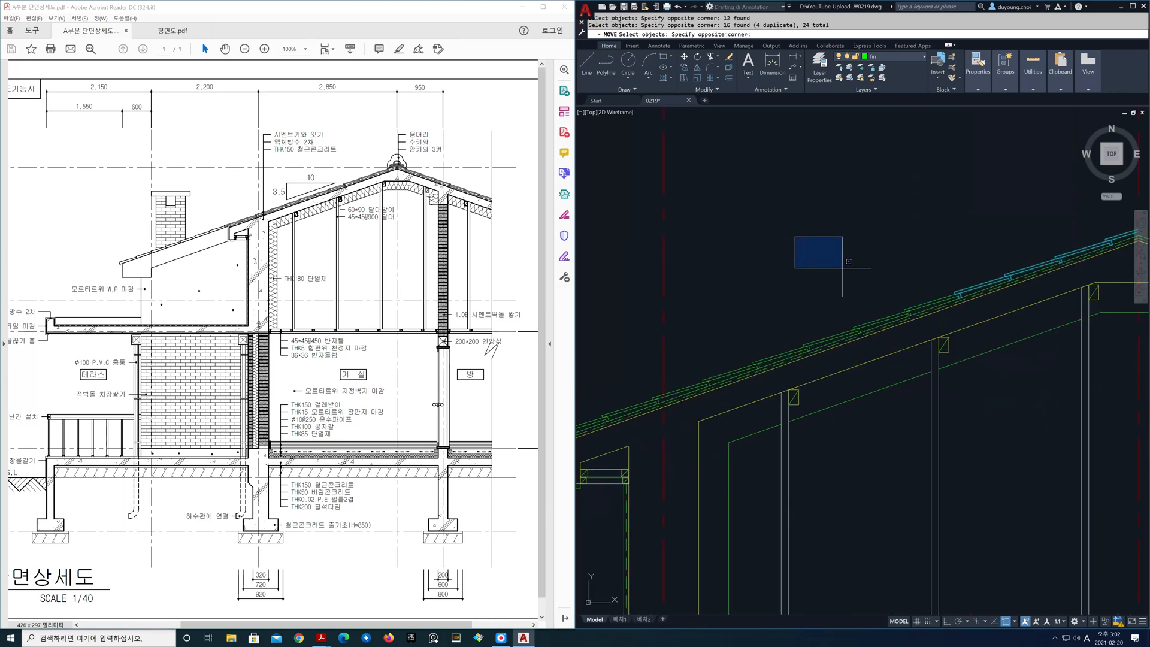
click(978, 322)
click(777, 273)
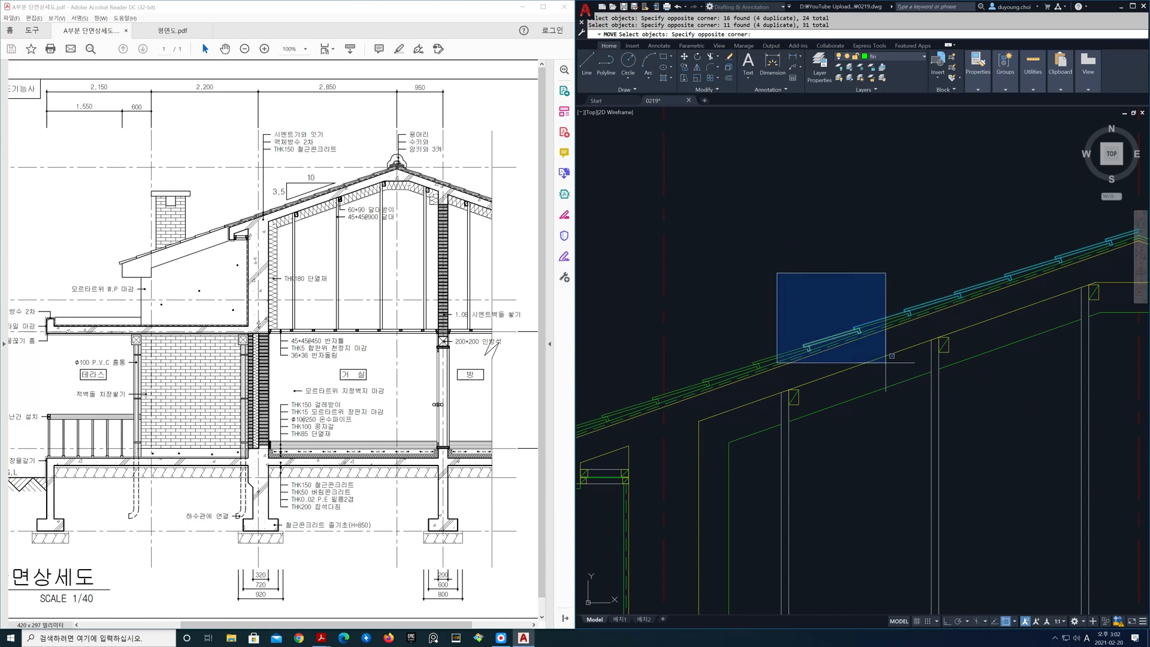
click(889, 360)
scroll(954, 399, down, 4)
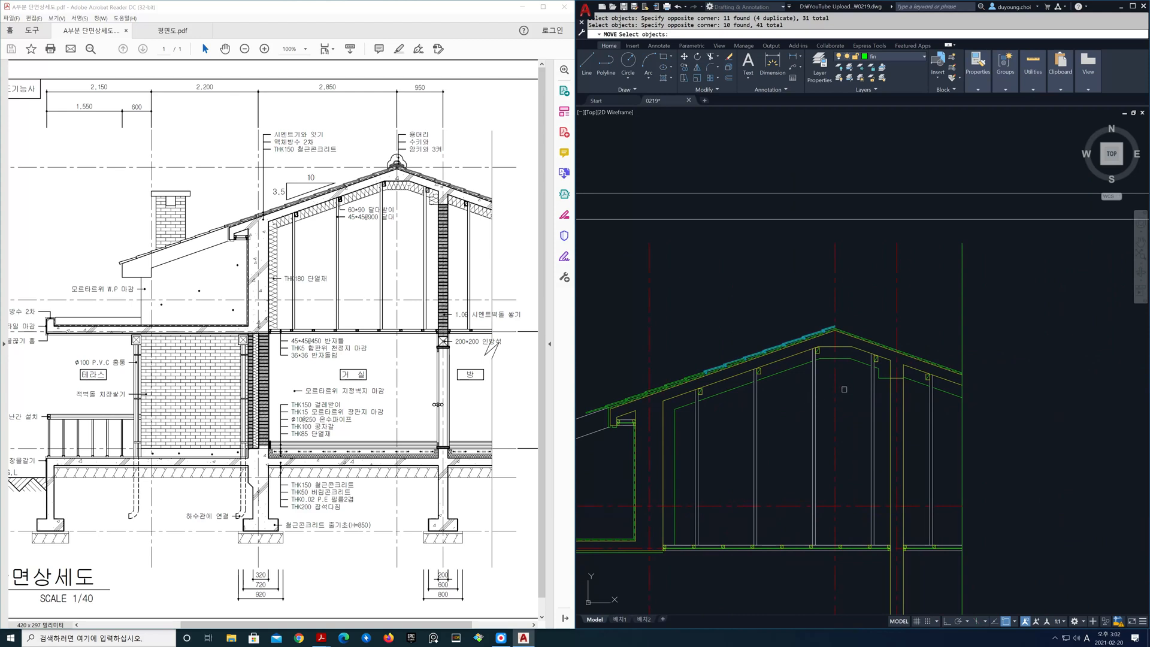
key(Return)
scroll(849, 346, up, 4)
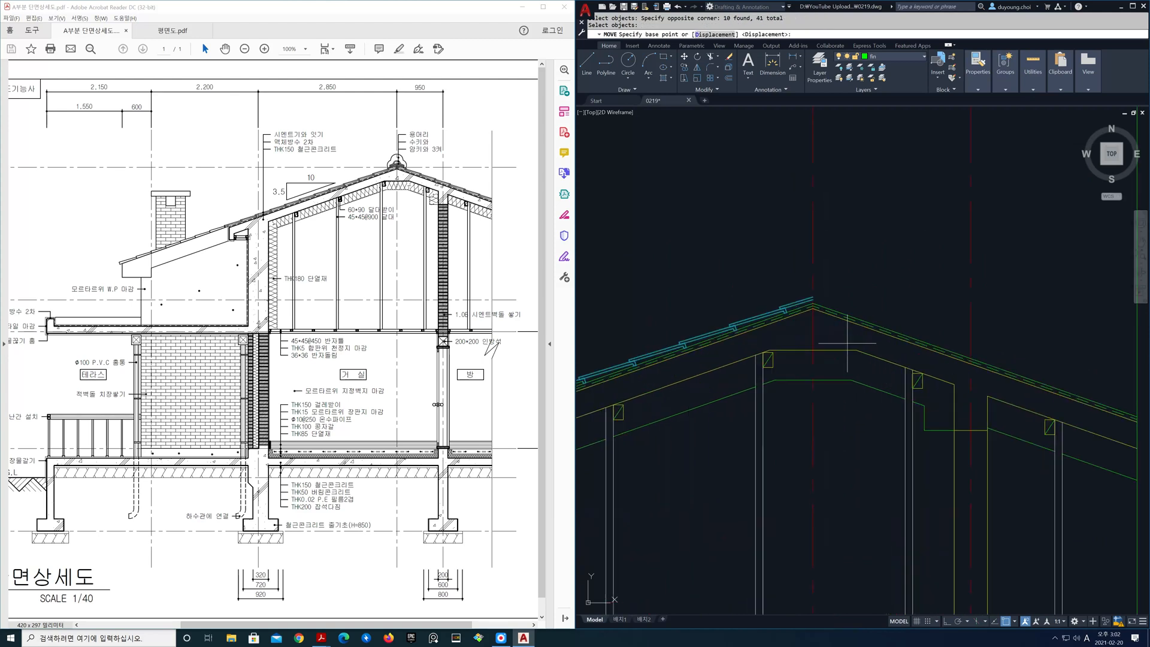
click(813, 308)
key(Escape)
Step: Mirror the upper tiles of the left roof slope across the vertical ridge centre line, keeping the originals
middle_drag(812, 360, 965, 351)
text(mi)
key(Return)
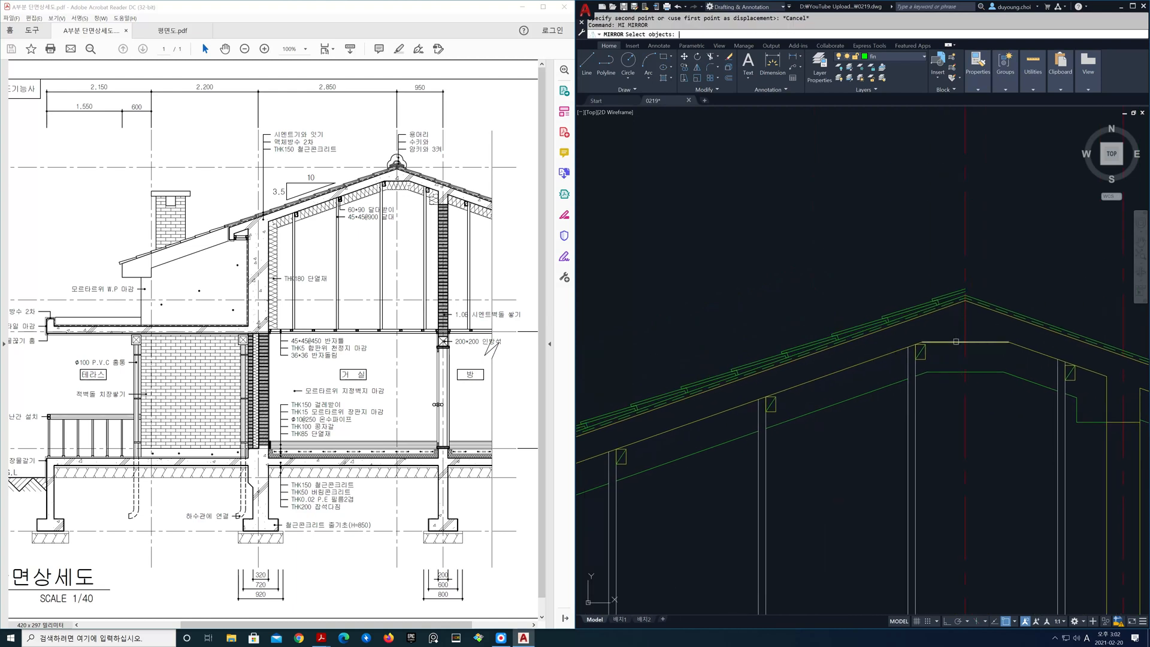
click(784, 234)
click(1013, 365)
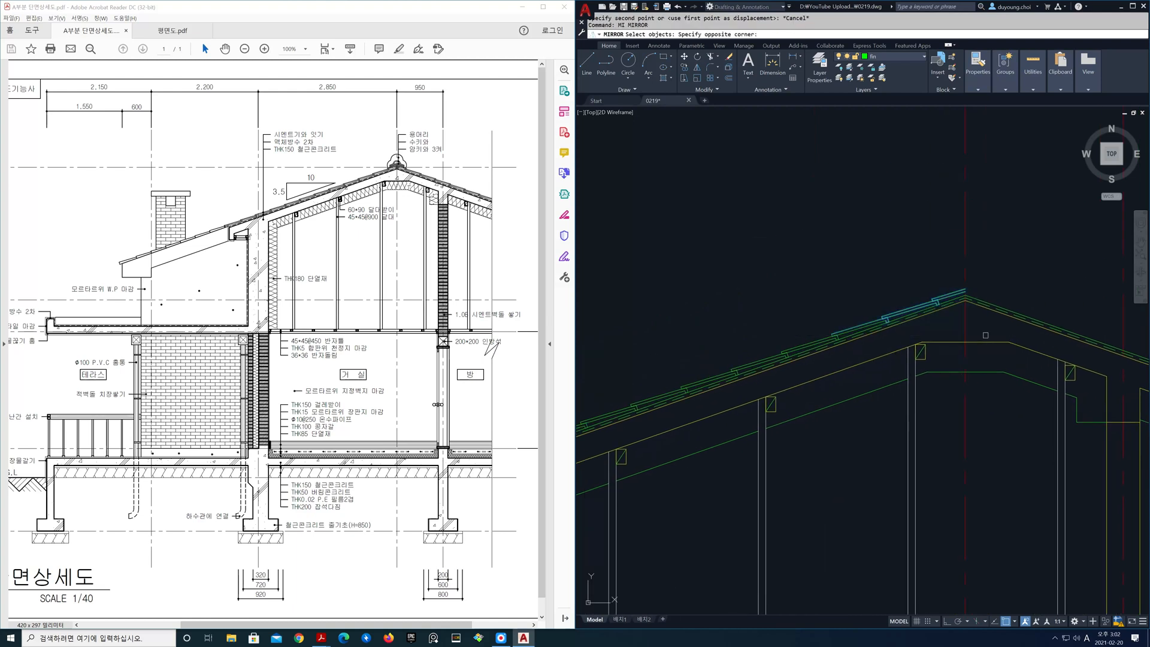
click(675, 260)
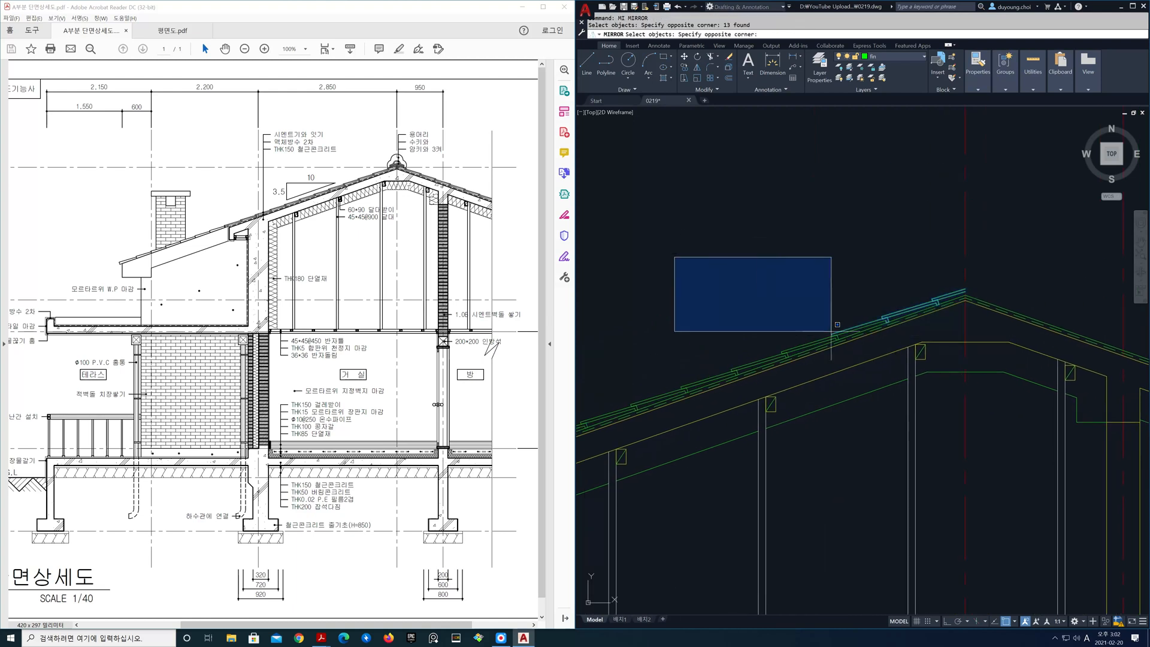
click(863, 366)
scroll(860, 354, up, 4)
click(853, 326)
scroll(853, 326, down, 4)
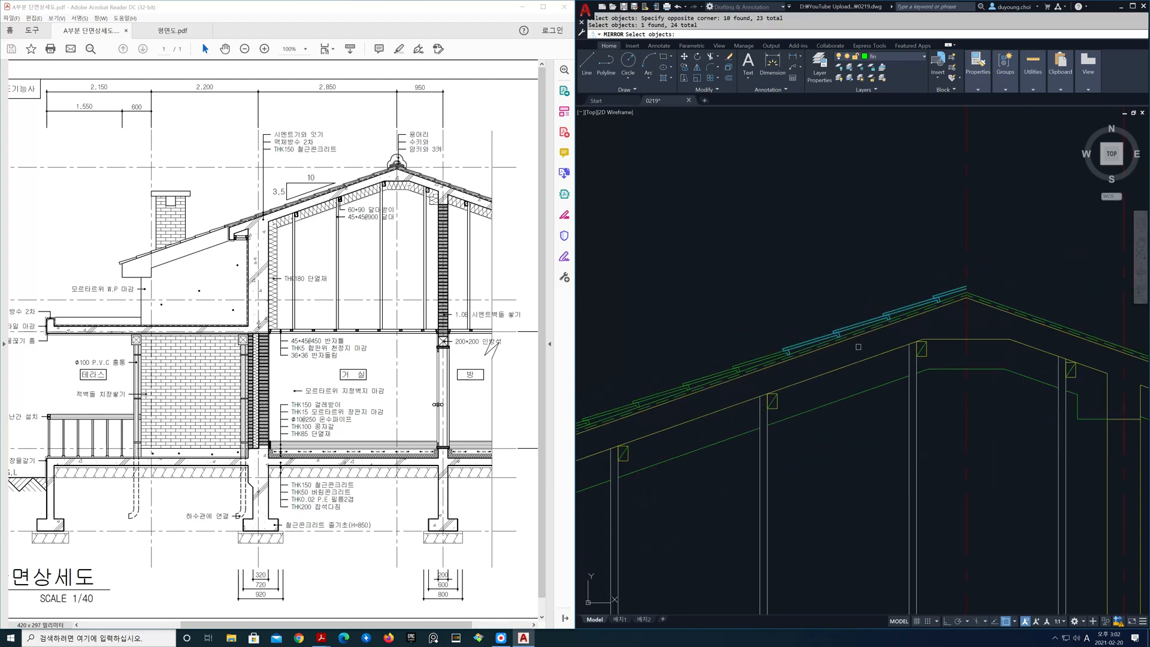
click(664, 288)
click(830, 391)
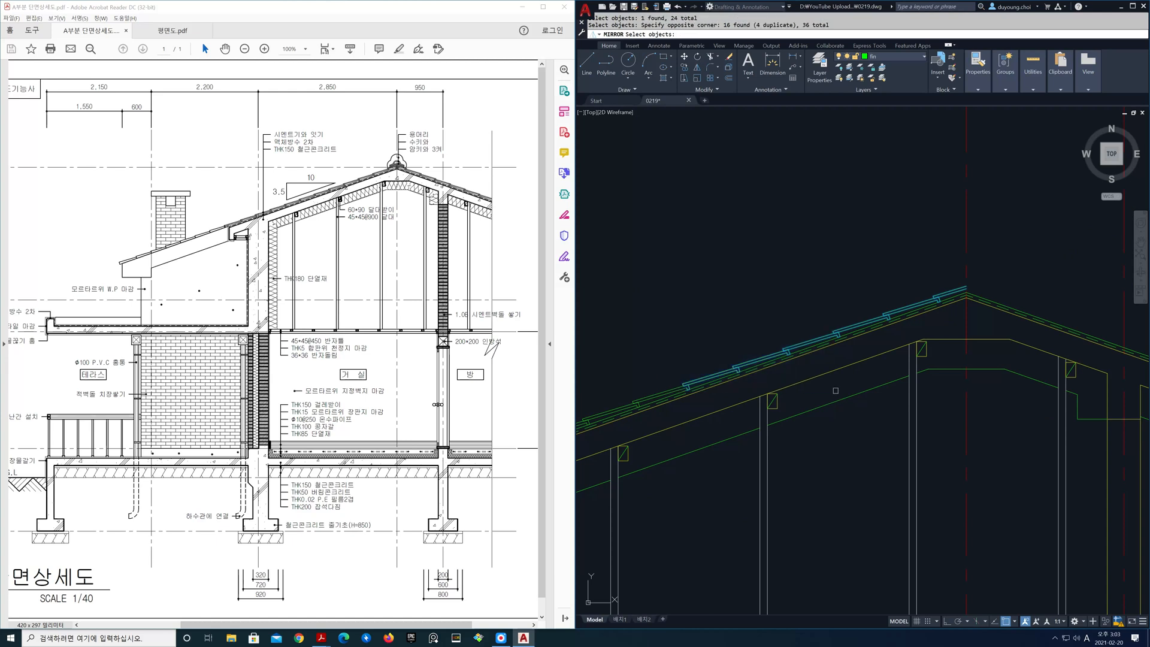
scroll(833, 390, down, 2)
click(686, 331)
click(764, 398)
key(Return)
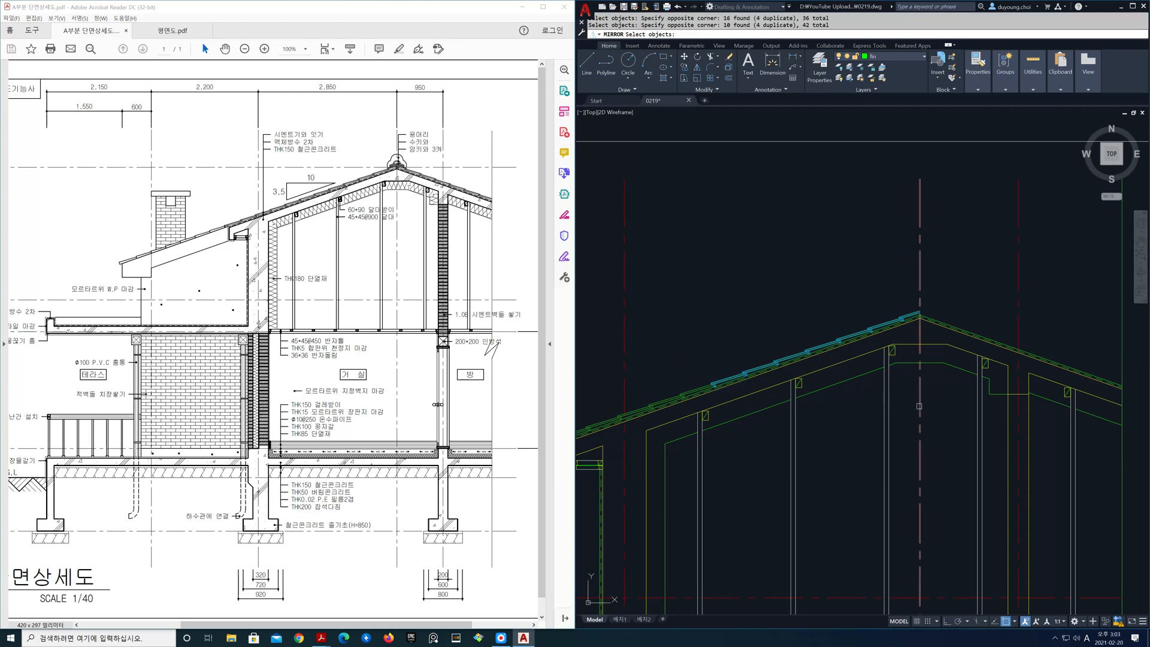
middle_drag(943, 382, 838, 427)
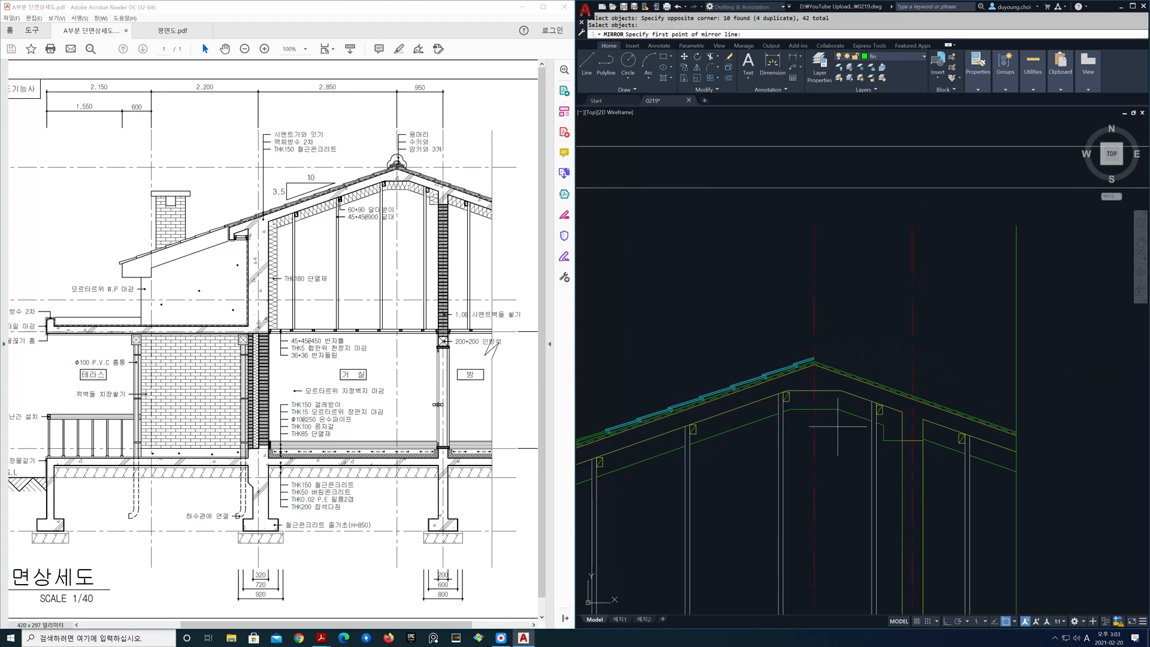
click(815, 359)
key(F9)
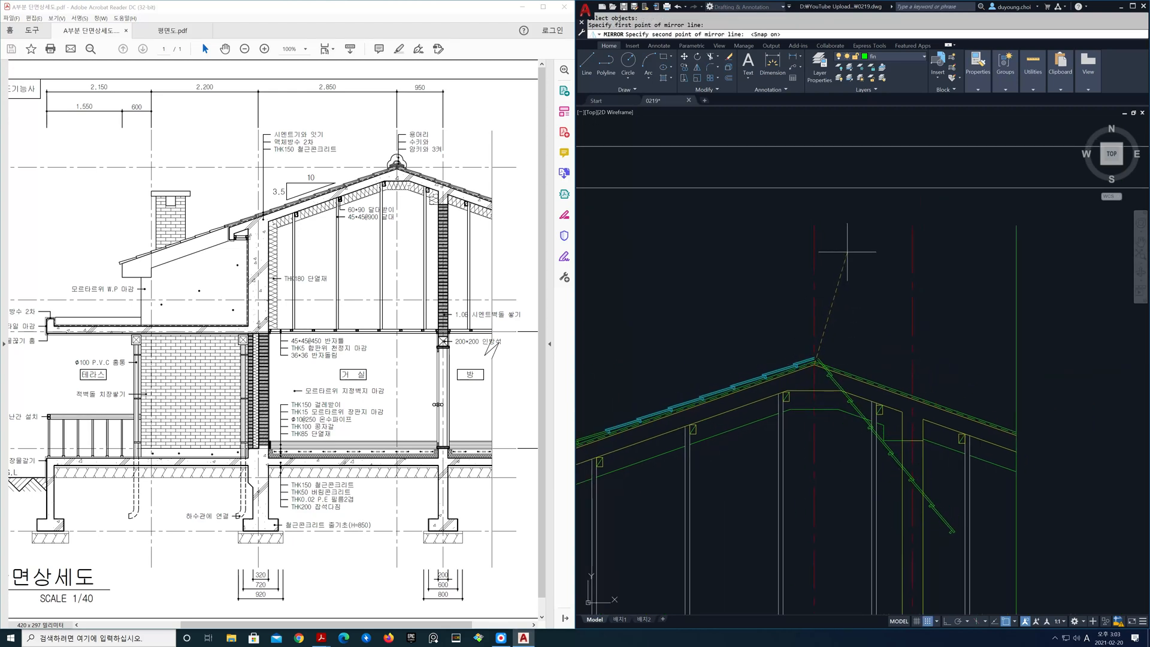
key(F8)
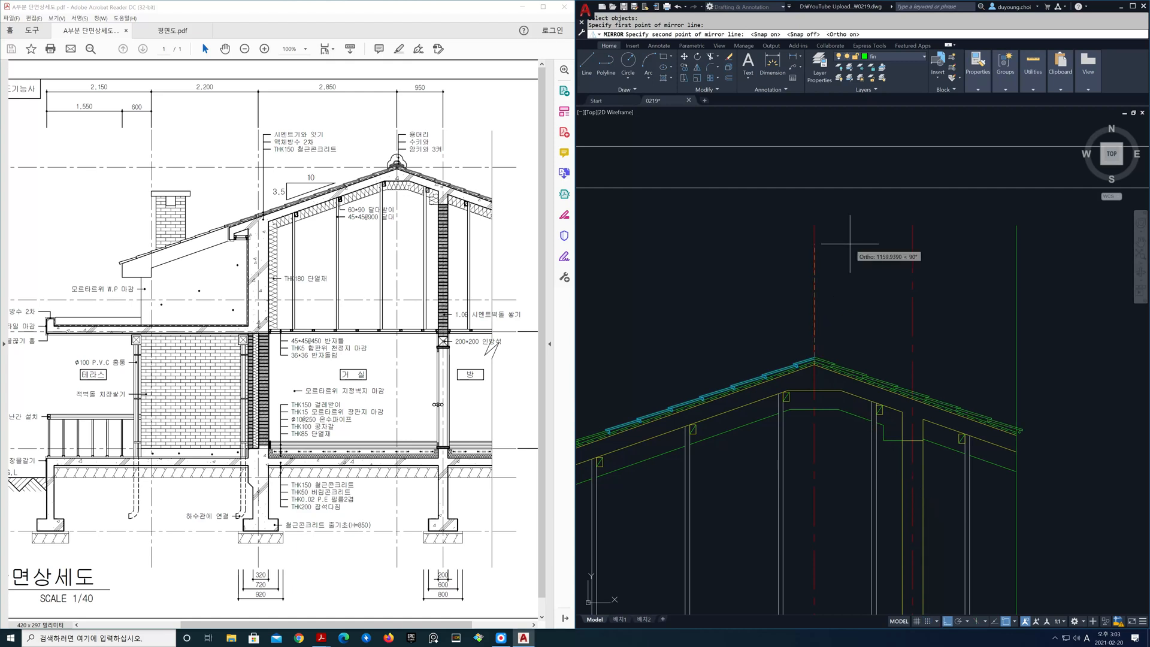
click(850, 244)
key(Return)
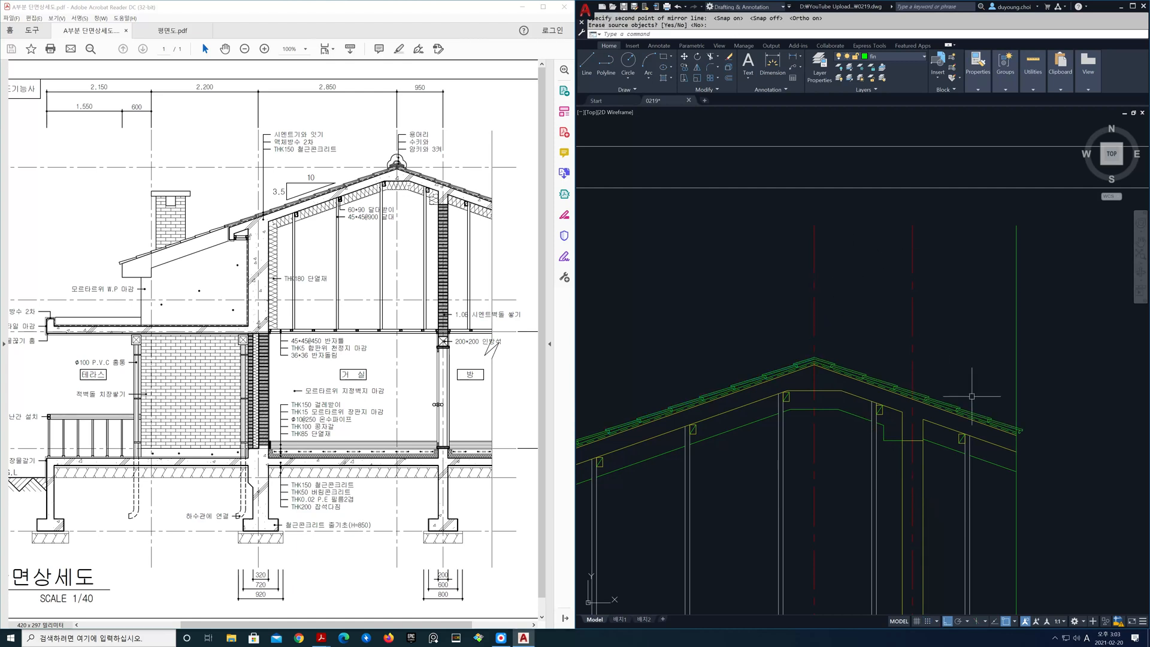
Step: Erase the mirrored tile pieces beyond the section's right boundary line and trim the overhanging tile at that line
scroll(972, 396, up, 6)
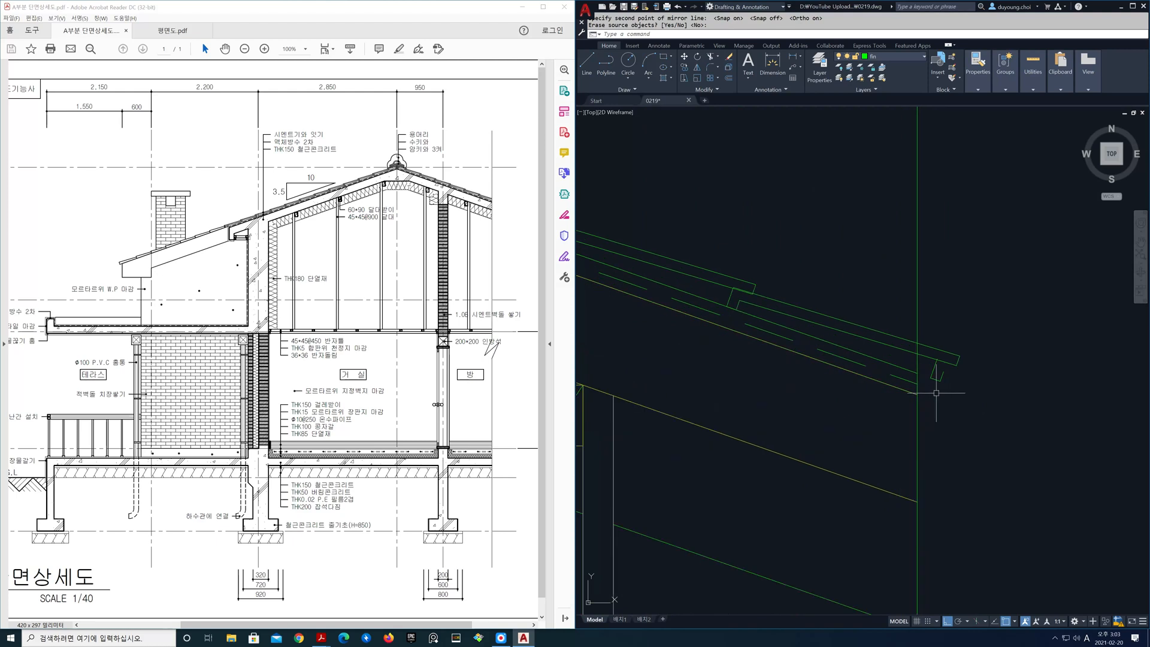
text(e)
key(Return)
click(929, 321)
click(996, 411)
key(Return)
text(tr)
key(Return)
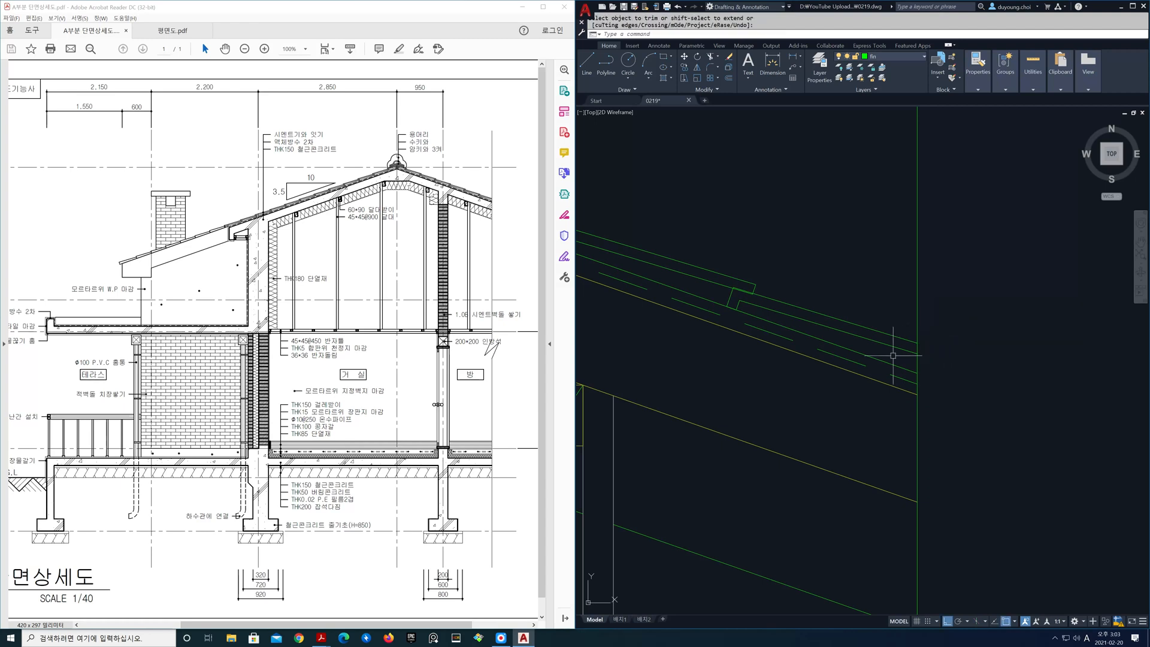
Step: Examine the tile layout on the right slope and on the left slope down to the eave
scroll(757, 372, down, 4)
middle_drag(757, 372, 1010, 369)
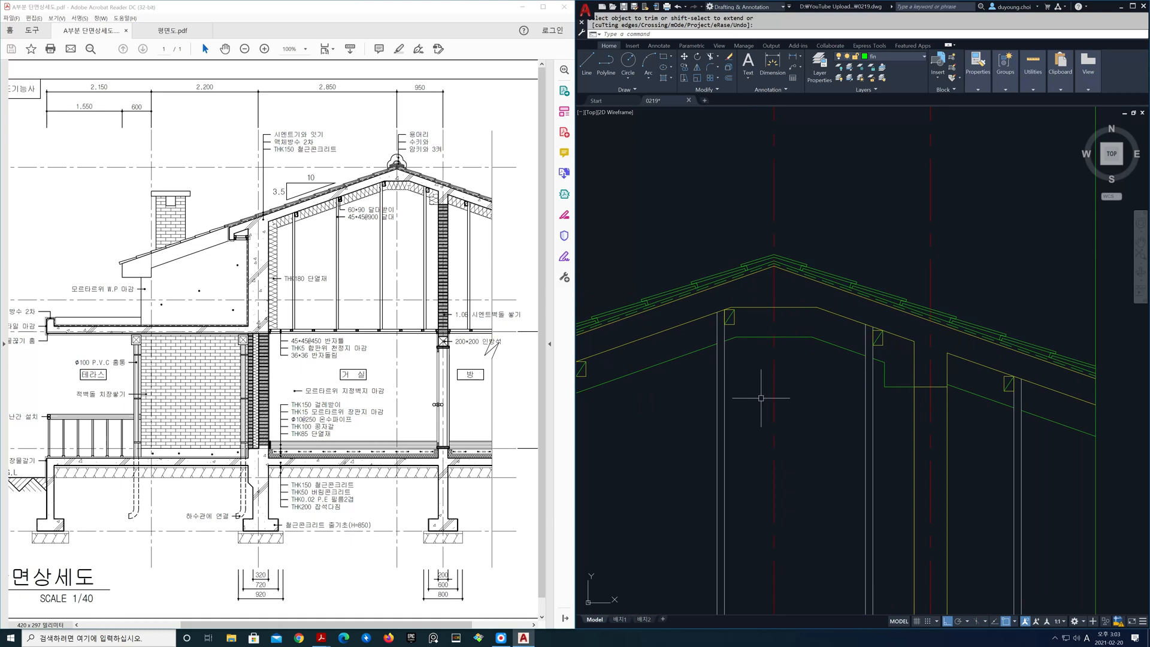
scroll(757, 398, down, 2)
middle_drag(752, 399, 909, 365)
middle_drag(786, 431, 806, 413)
scroll(721, 377, up, 3)
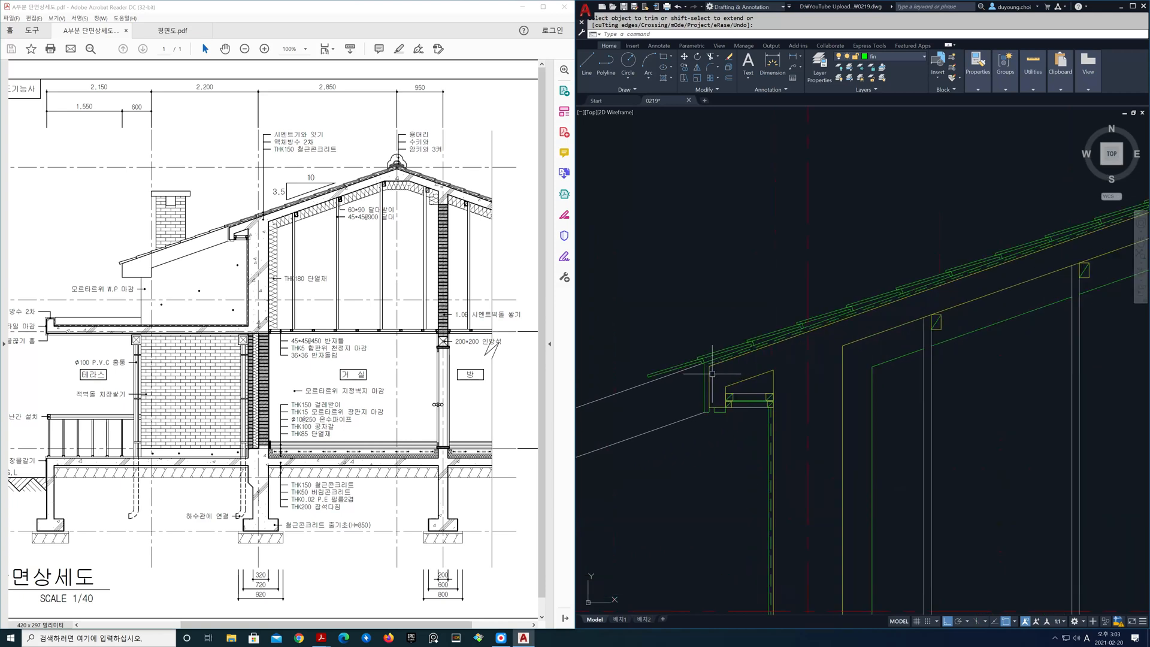
mouse_move(918, 368)
middle_down()
mouse_move(652, 505)
mouse_move(550, 531)
middle_up()
middle_drag(937, 341, 767, 423)
Step: Copy the slanted joint line under the uppermost left tile to the ridge point of the roof surface line
scroll(753, 415, up, 5)
scroll(753, 415, up, 4)
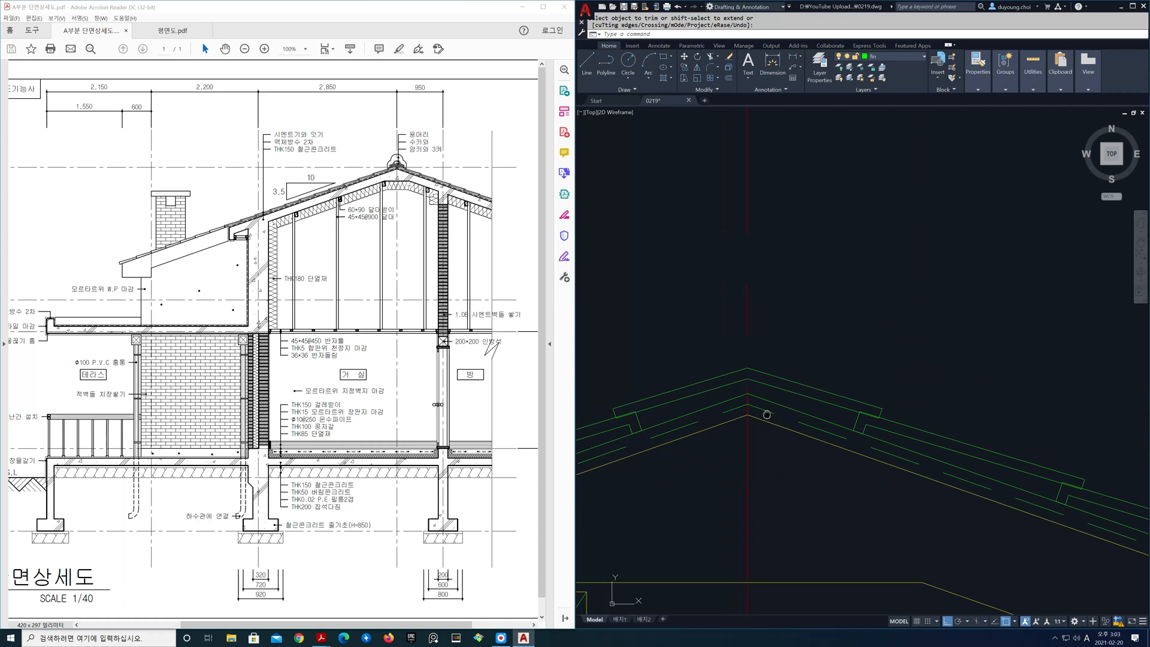
middle_drag(757, 428, 877, 405)
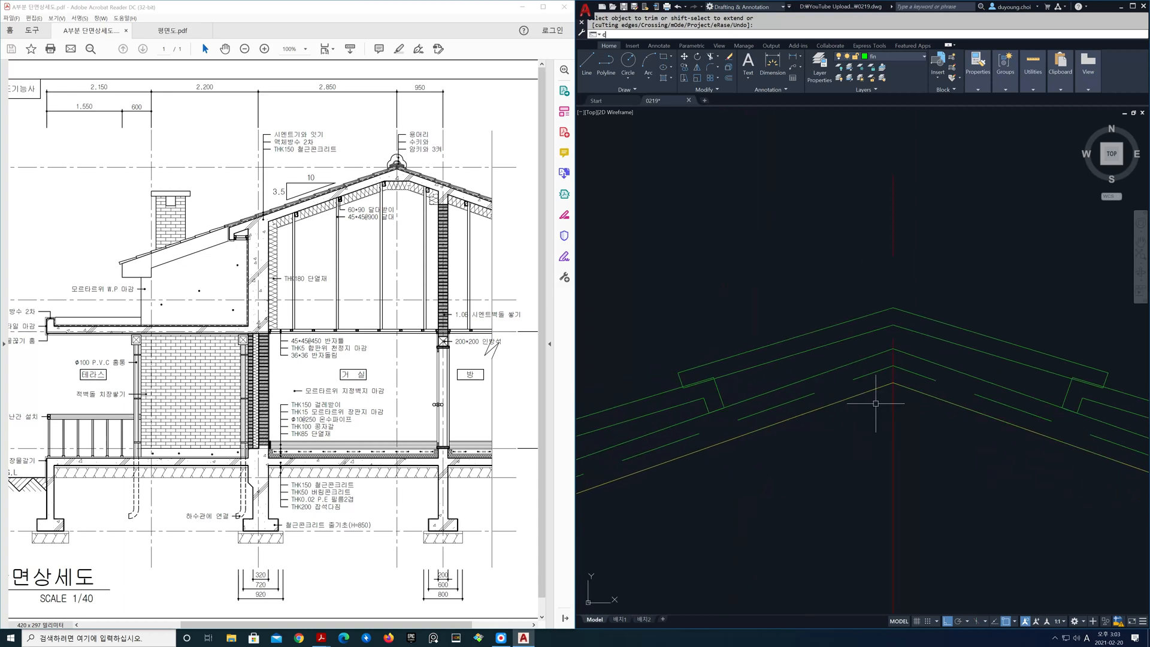
text(o)
key(space)
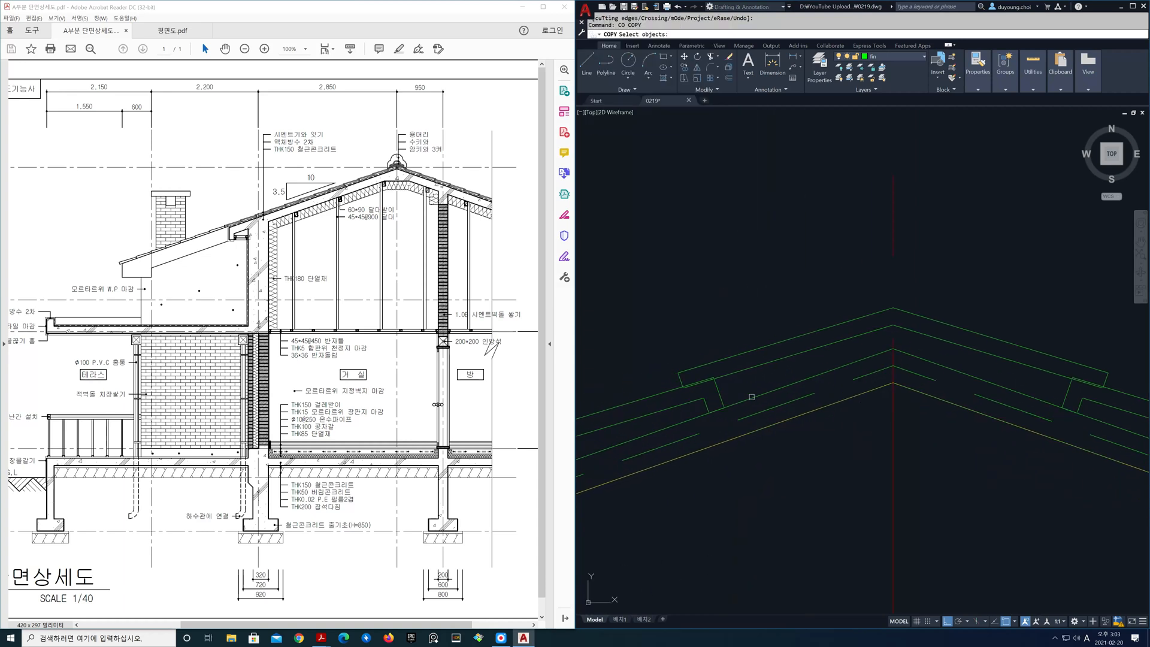
click(719, 394)
key(space)
click(725, 407)
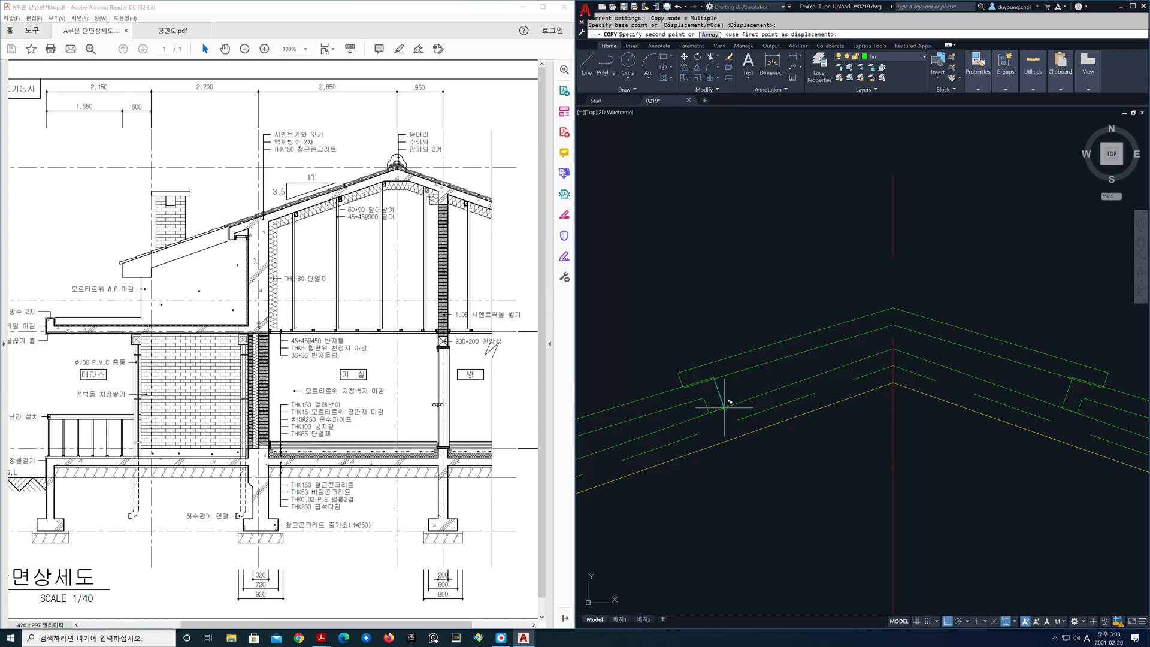
click(895, 346)
key(space)
Step: Offset the copied ridge line toward the left slope and trim its end projecting above the tile's underside
text(o)
key(space)
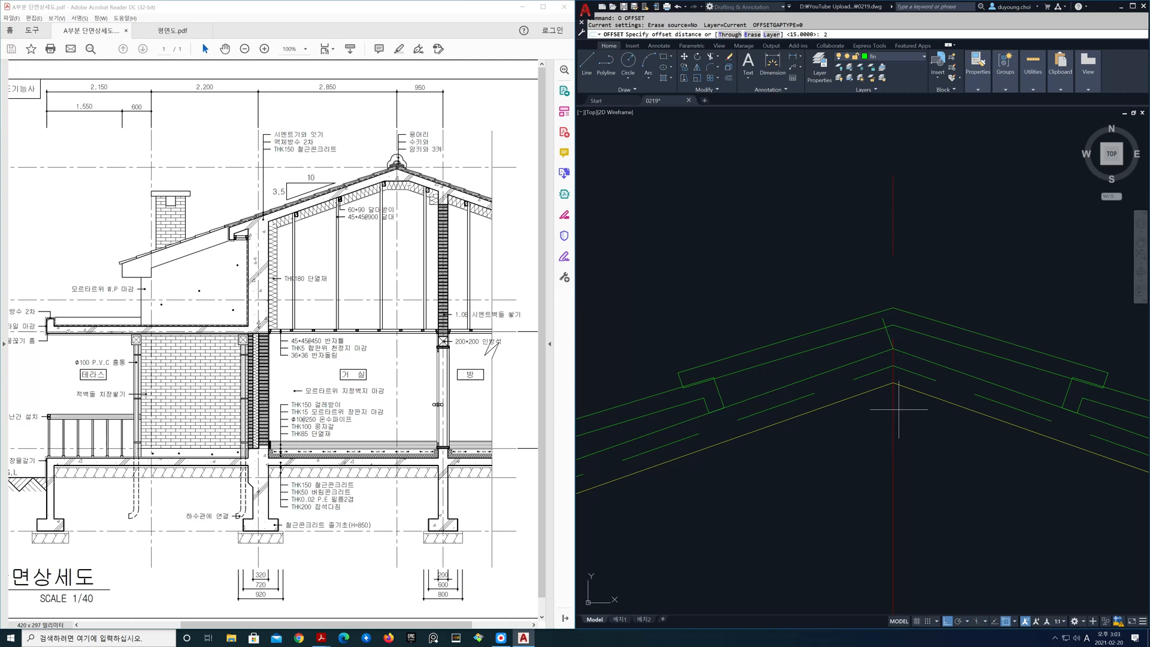
key(space)
click(886, 336)
click(875, 340)
key(space)
text(tr)
key(space)
click(861, 325)
key(space)
Step: Mirror the trimmed short line at the ridge across the vertical centre line, keeping the original
text(mi)
key(space)
click(870, 345)
key(space)
click(893, 308)
click(893, 258)
key(space)
Step: Erase the lowest tile that overhangs the left eave
scroll(846, 448, down, 7)
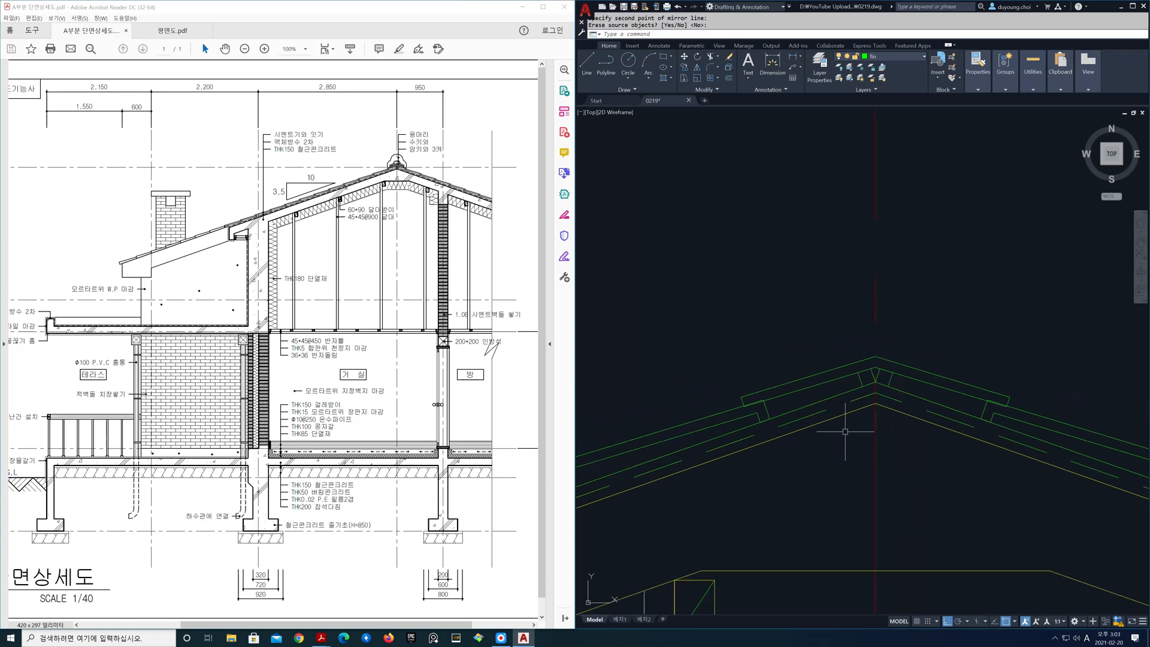
middle_drag(821, 448, 954, 327)
middle_drag(708, 414, 813, 377)
scroll(747, 383, up, 3)
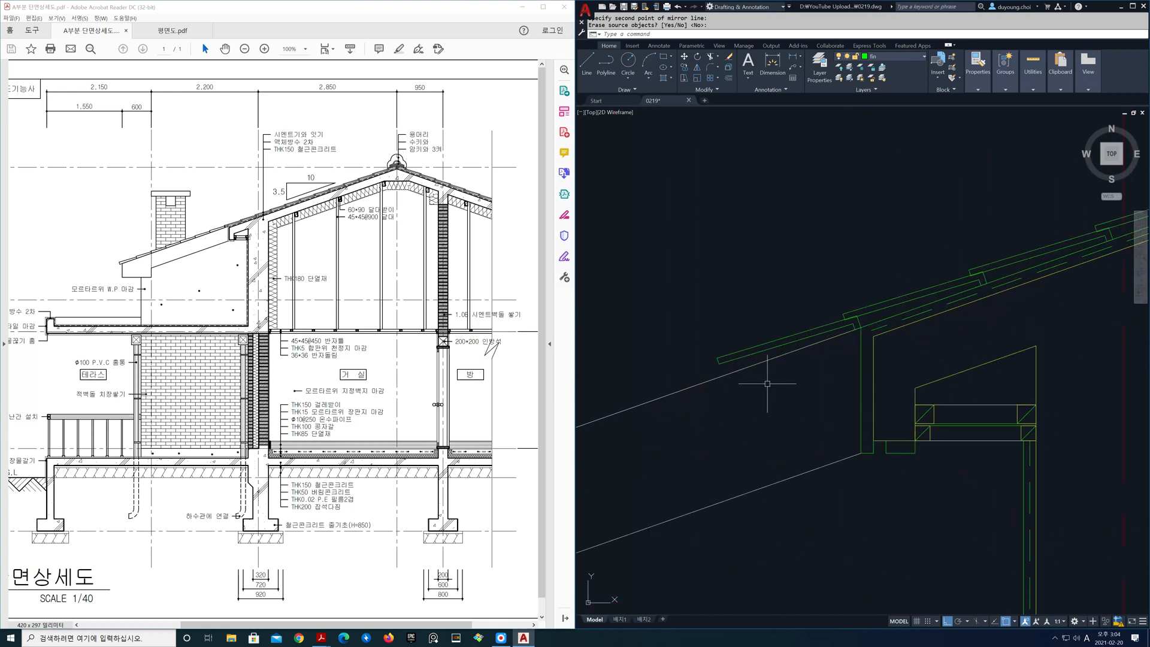
scroll(767, 384, up, 2)
text(e)
key(space)
click(707, 357)
click(678, 329)
key(space)
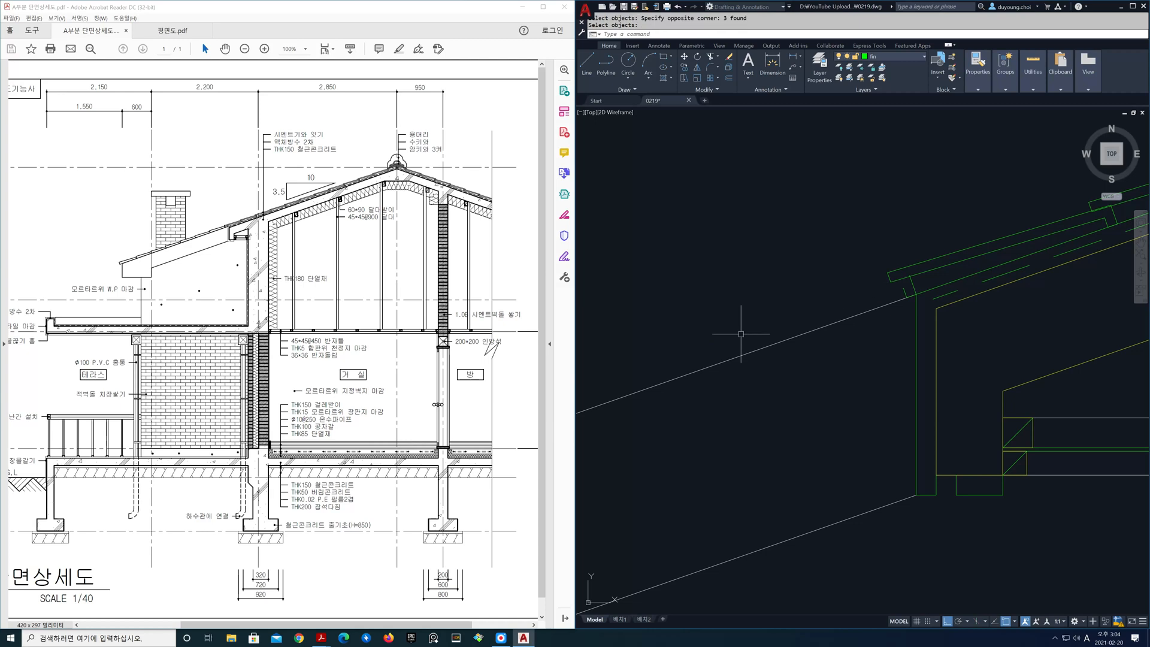
Step: Erase the two leftover joint line pieces below the eave tile on the left slope
scroll(903, 329, up, 4)
text(e)
key(space)
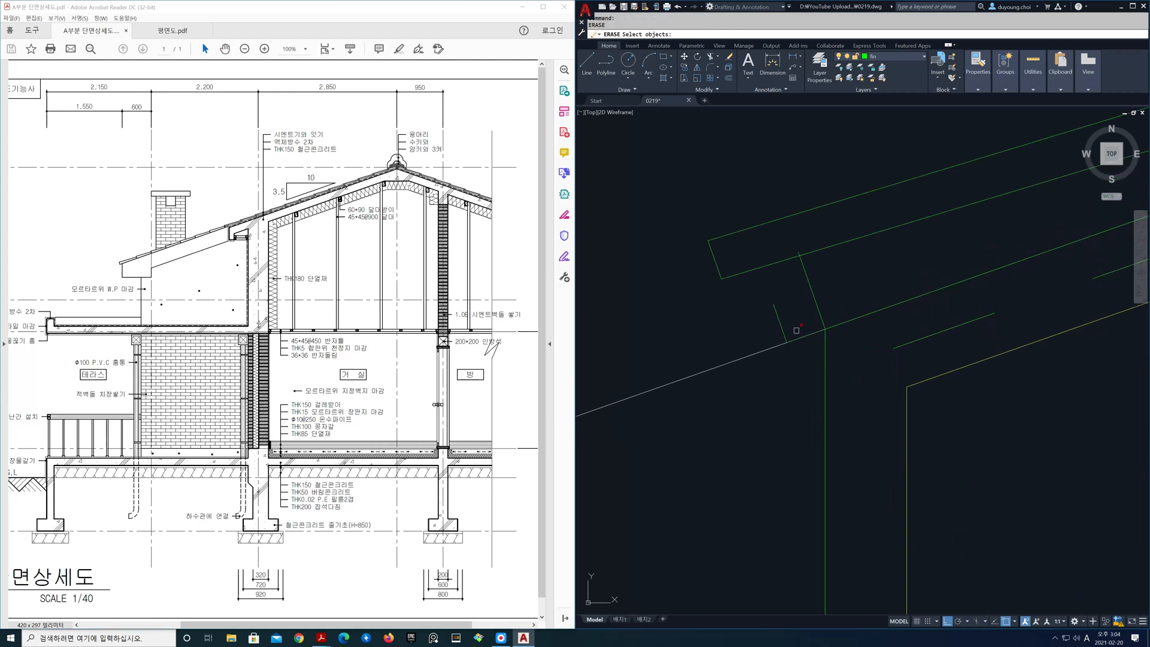
key(space)
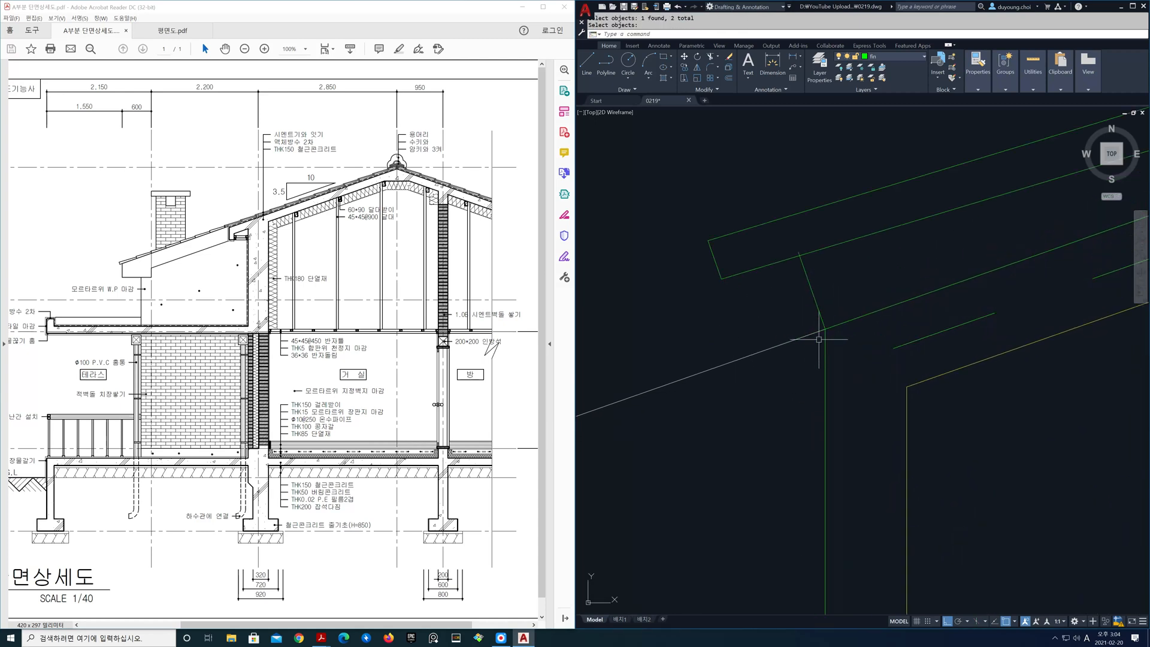
scroll(824, 342, down, 2)
middle_drag(843, 351, 865, 393)
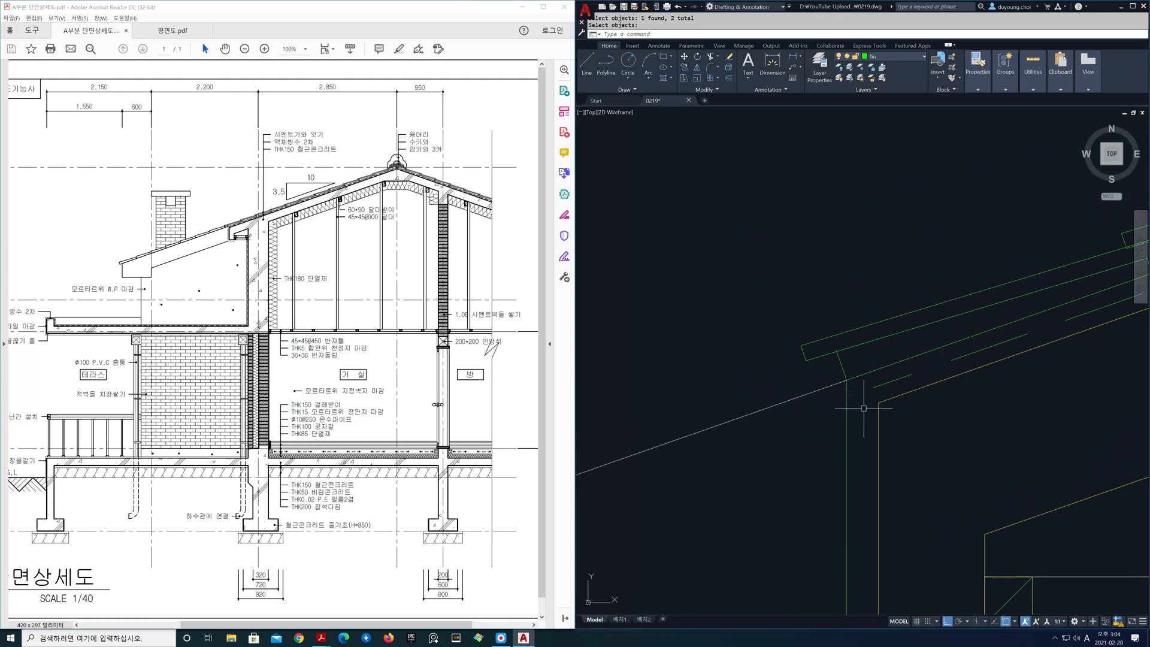
Step: Offset the slanted end line below the left eave tile by 20 toward the inside of the roof
text(o)
key(space)
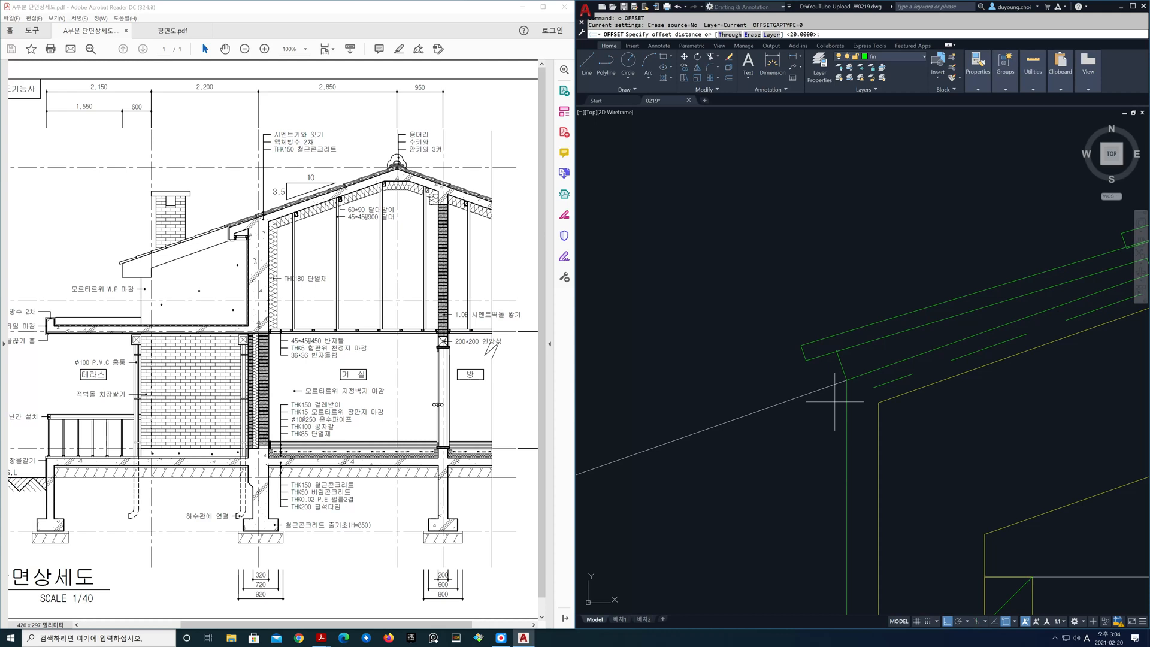
text(20)
key(Return)
click(845, 379)
click(861, 348)
Step: Offset the original slanted eave line 50 outward, and offset that outer copy back toward the inside
key(space)
key(space)
text(50)
key(Return)
click(841, 367)
click(751, 371)
key(space)
key(space)
key(Return)
click(794, 384)
click(823, 377)
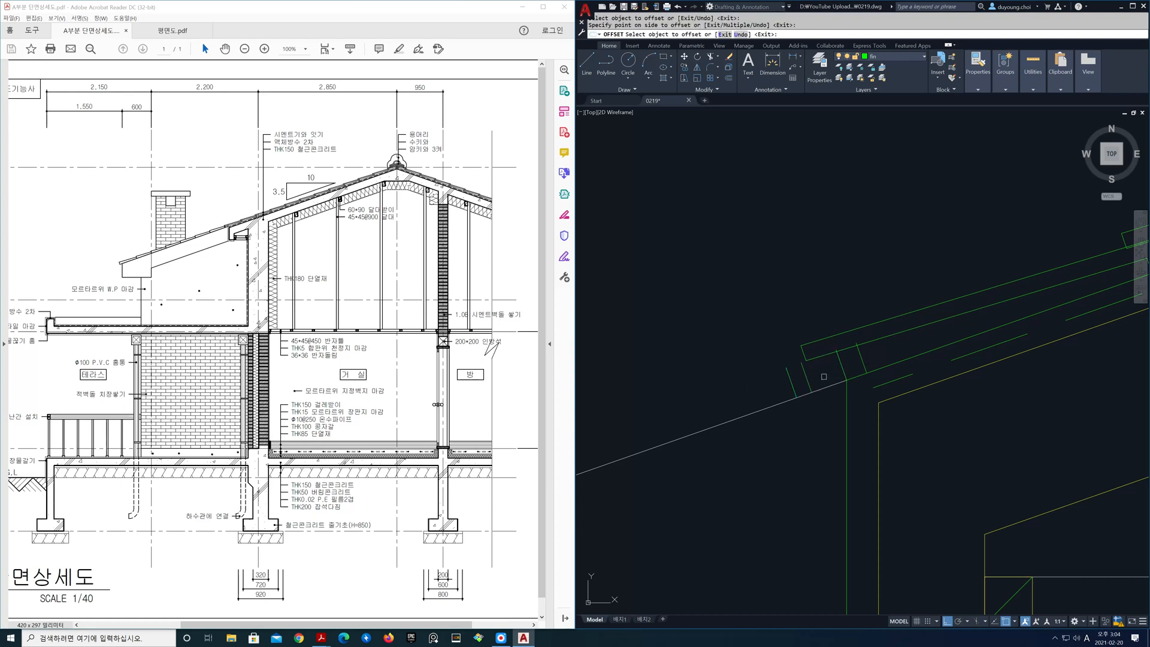
Step: Fillet the inner and outer offset lines to the eave tile's lower and upper edges with sharp corners, using the Multiple option
scroll(819, 377, up, 4)
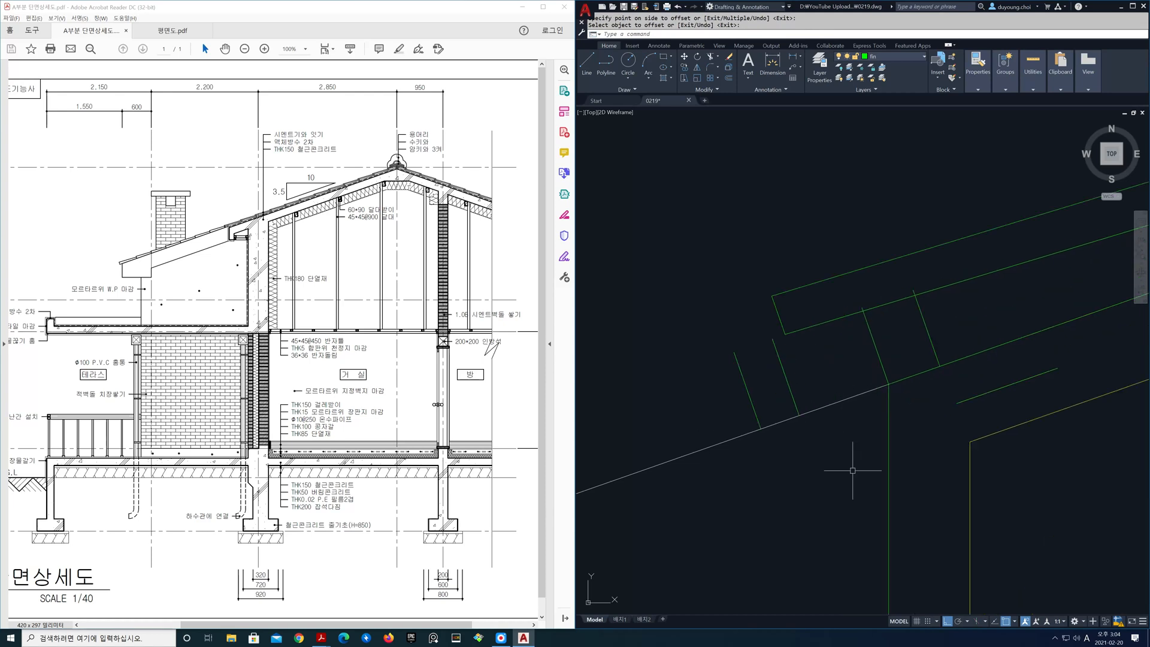
key(Escape)
text(f)
key(Return)
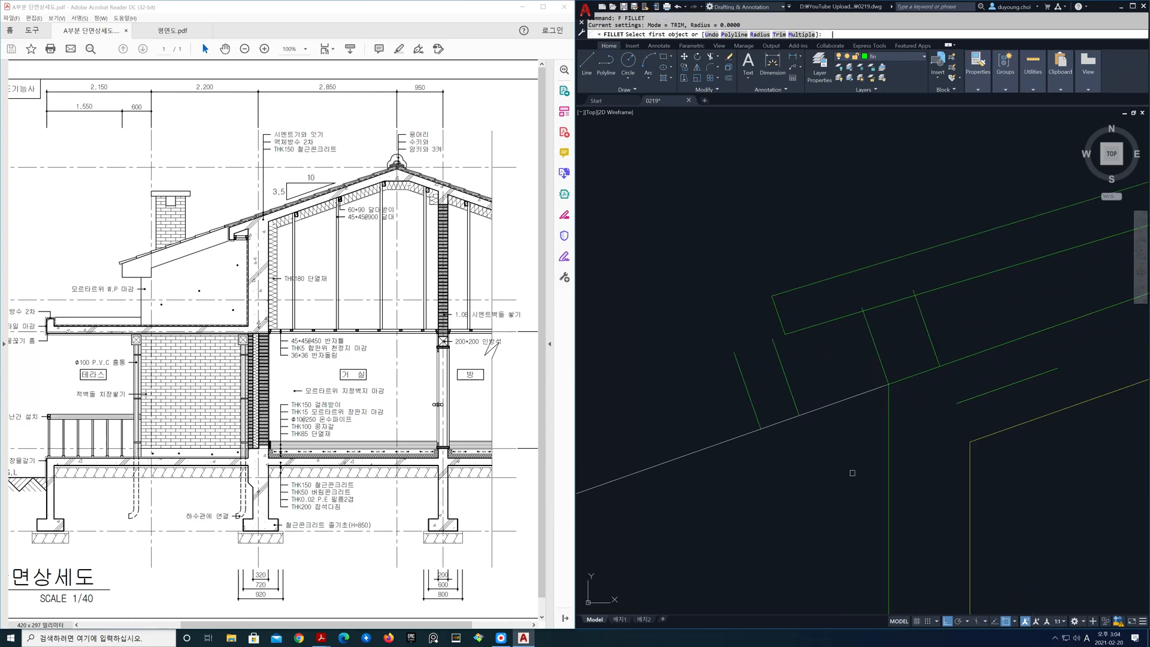
text(m)
key(Return)
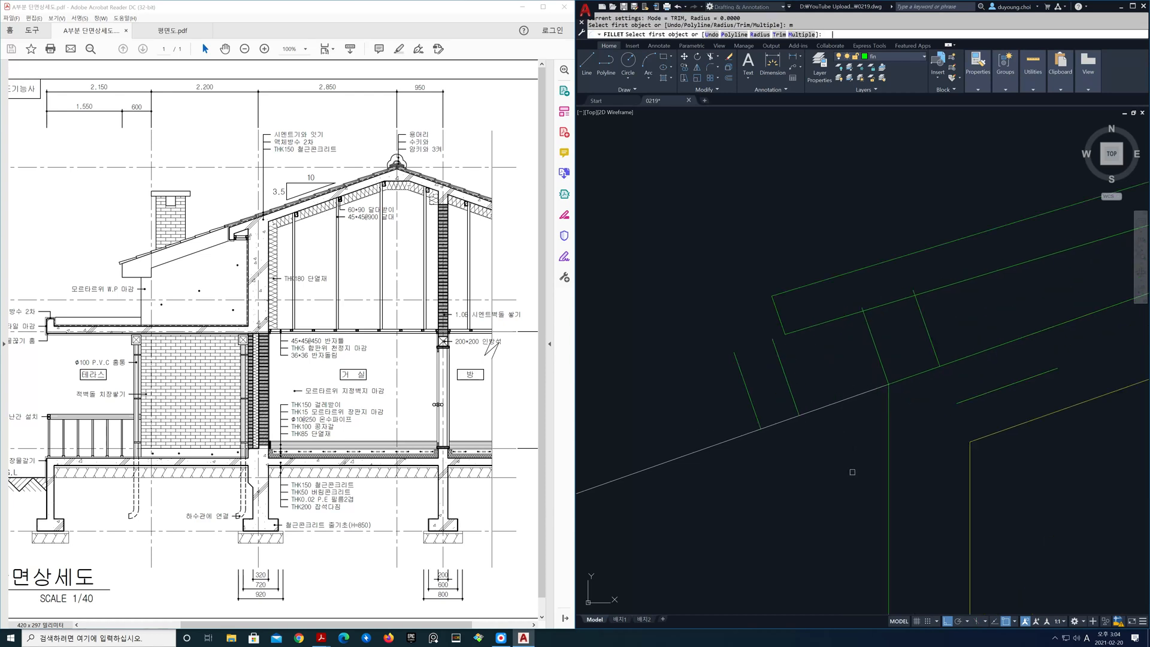
click(789, 385)
click(798, 332)
click(791, 290)
click(735, 366)
key(Return)
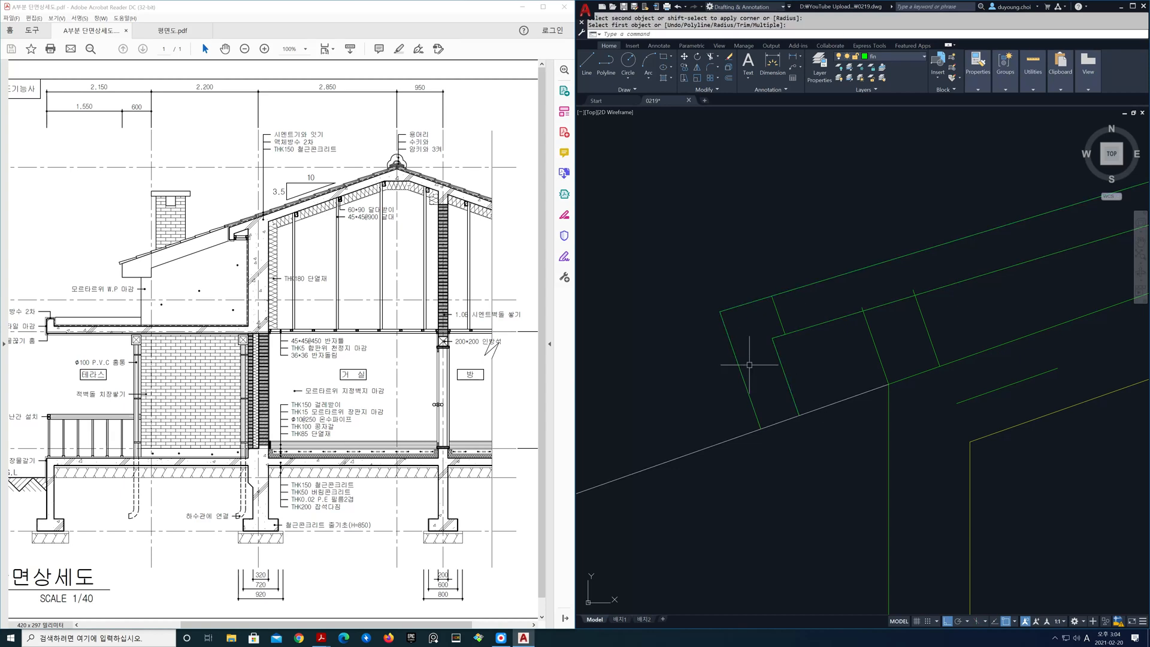
Step: Erase the old short end line of the eave tile between its upper and lower edges
text(e)
key(Return)
click(777, 313)
key(Return)
Step: Trim the ends of the two slanted lines projecting above the eave tile's underside
text(tr)
key(Return)
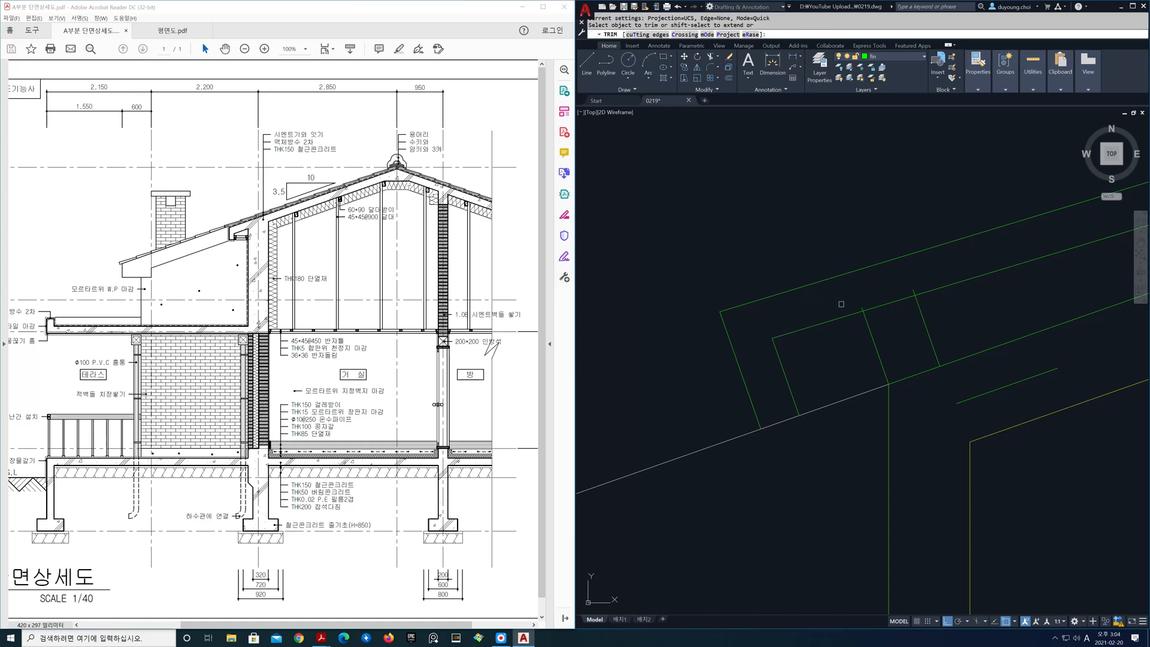
click(861, 307)
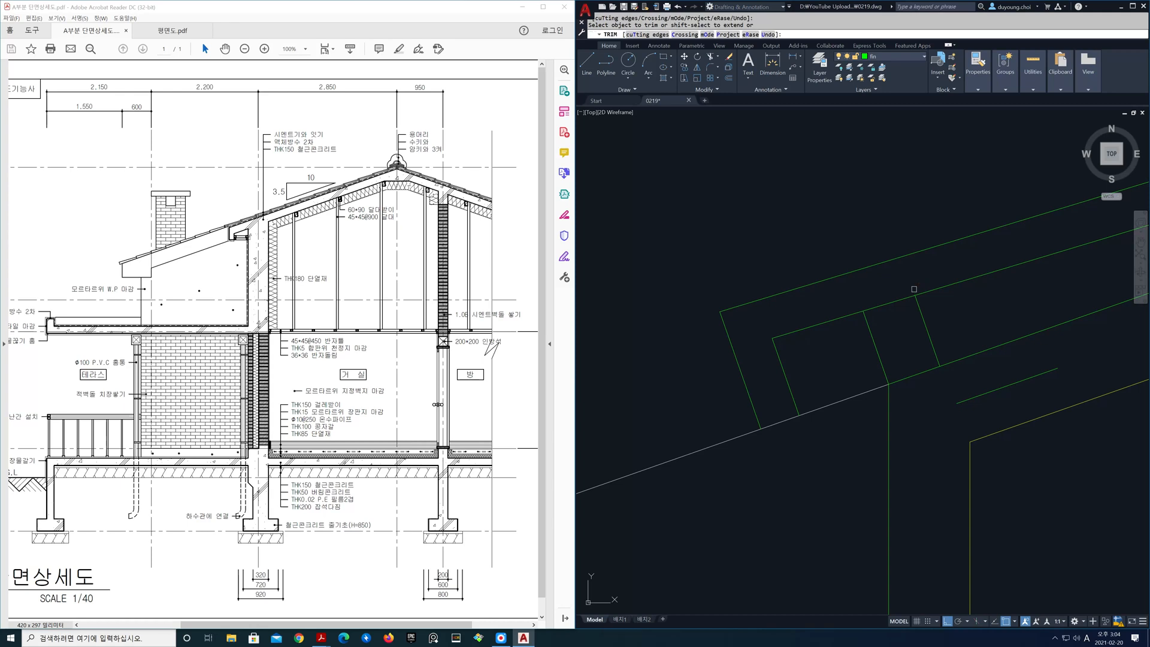
key(Return)
Step: Make ele the current layer for the lower roof beyond the left eave
scroll(701, 306, down, 3)
scroll(761, 333, down, 5)
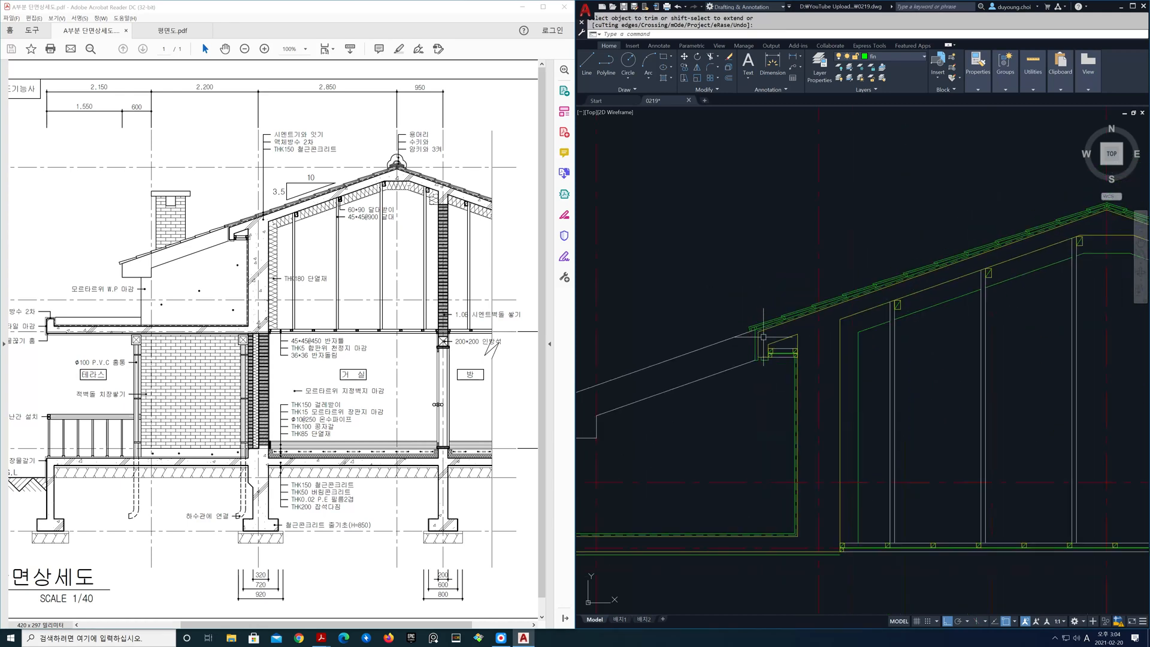
mouse_move(864, 351)
middle_down()
mouse_move(768, 379)
mouse_move(717, 377)
middle_up()
scroll(804, 374, down, 2)
middle_drag(805, 373, 839, 355)
middle_drag(722, 442, 852, 401)
scroll(728, 367, up, 2)
scroll(723, 371, up, 2)
middle_drag(741, 407, 729, 432)
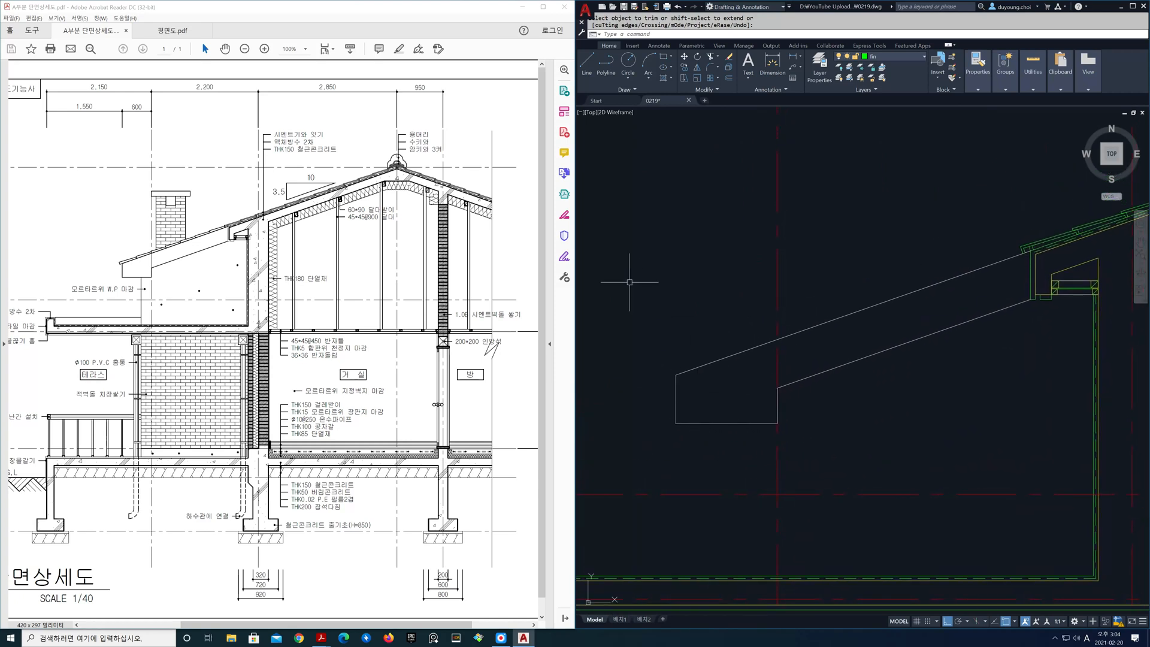
click(900, 57)
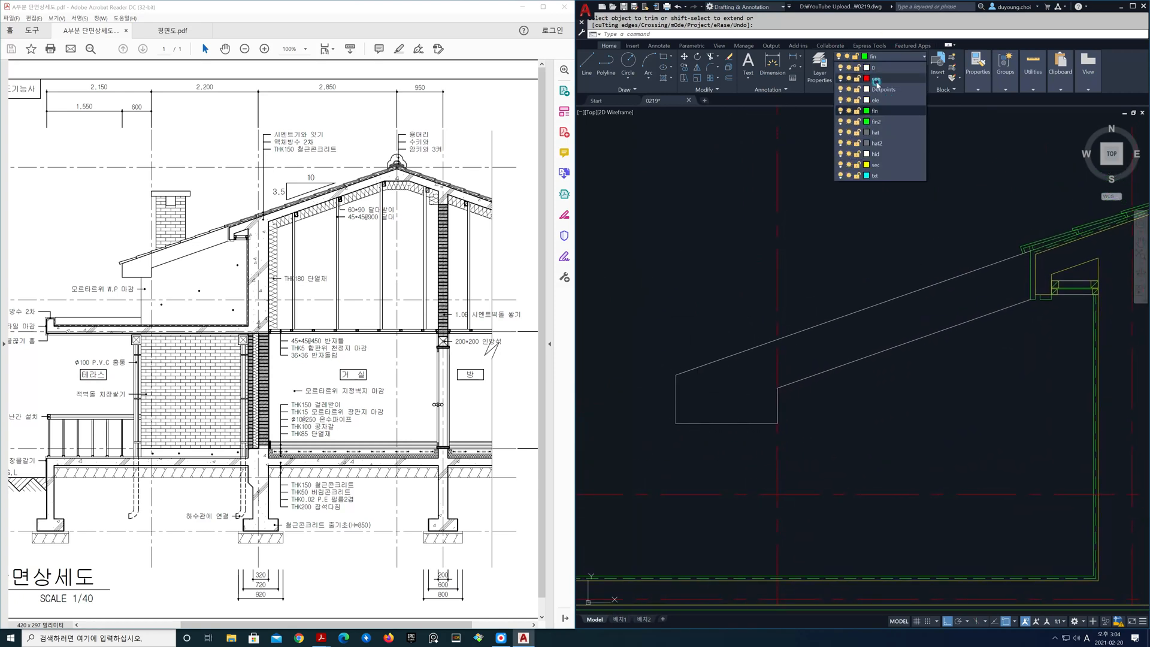
click(848, 108)
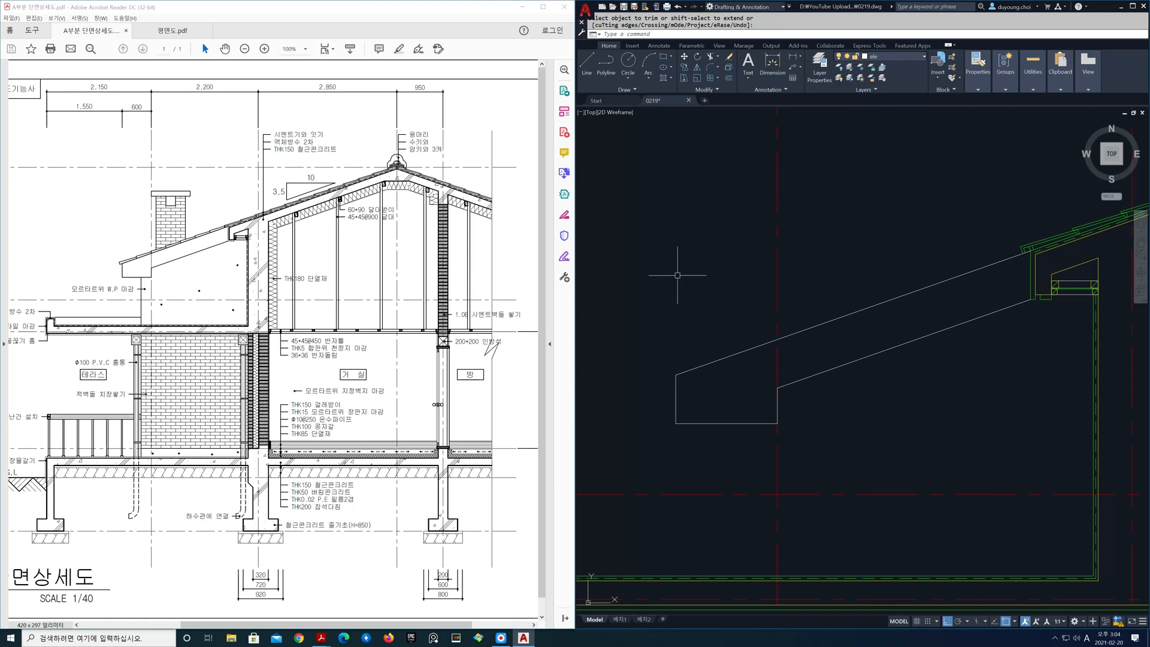
Step: Draw a long horizontal rectangle 45 high in the empty area above the lower roof outline
text(rec)
key(Return)
click(659, 273)
text(d)
key(Return)
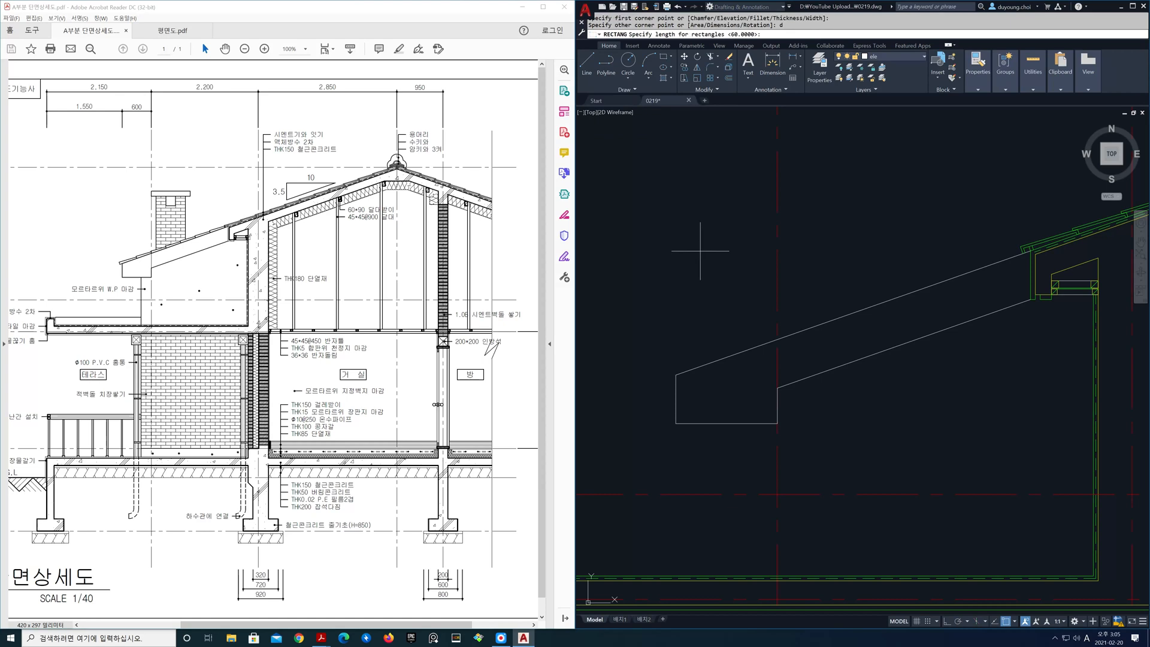
key(Return)
text(45)
key(Return)
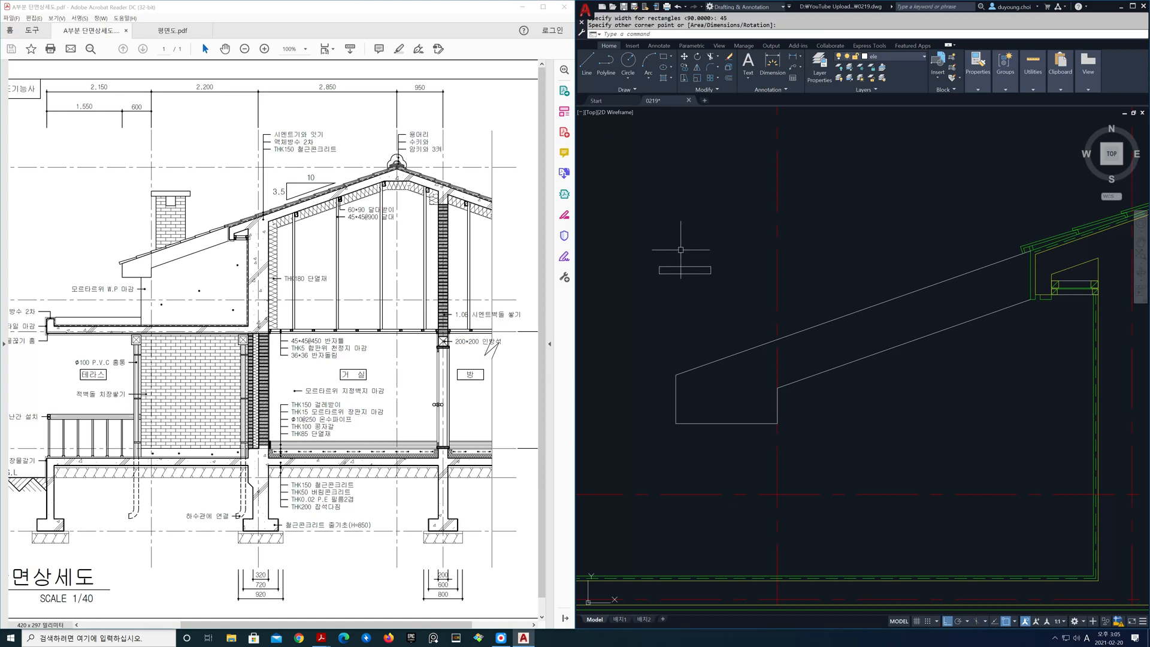
Step: Stretch the rectangle's upper right corner down by 15 to form a tapered tile
middle_drag(667, 257, 885, 380)
scroll(826, 314, up, 5)
text(s)
key(Return)
click(1003, 347)
click(949, 309)
key(Return)
click(1013, 271)
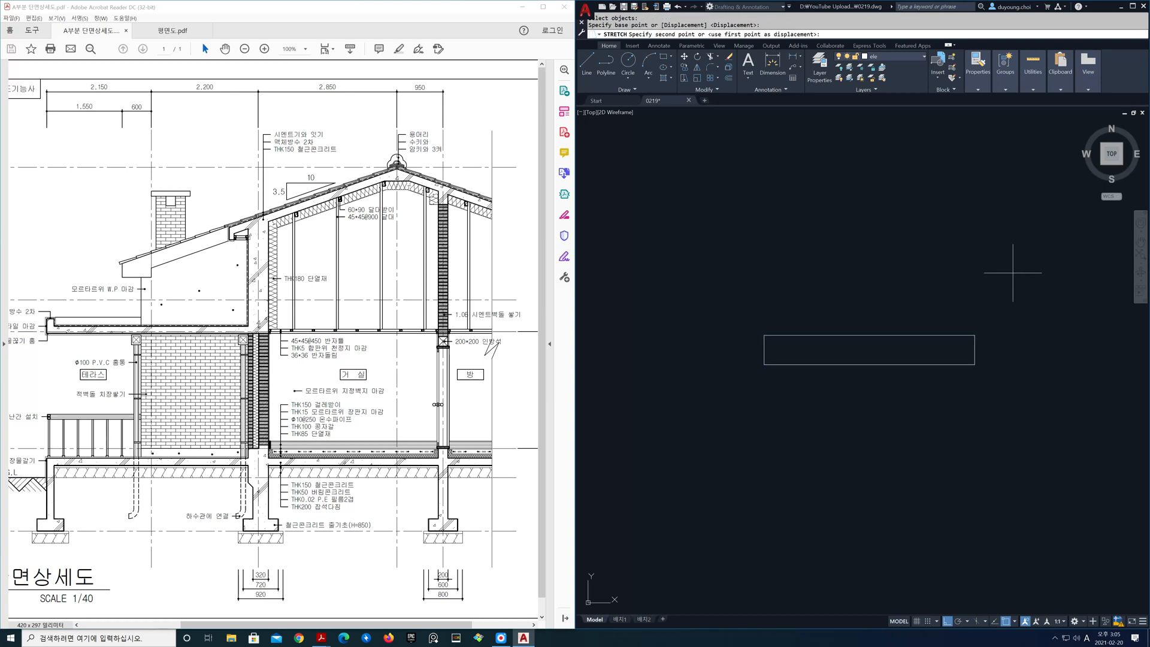
text(1)
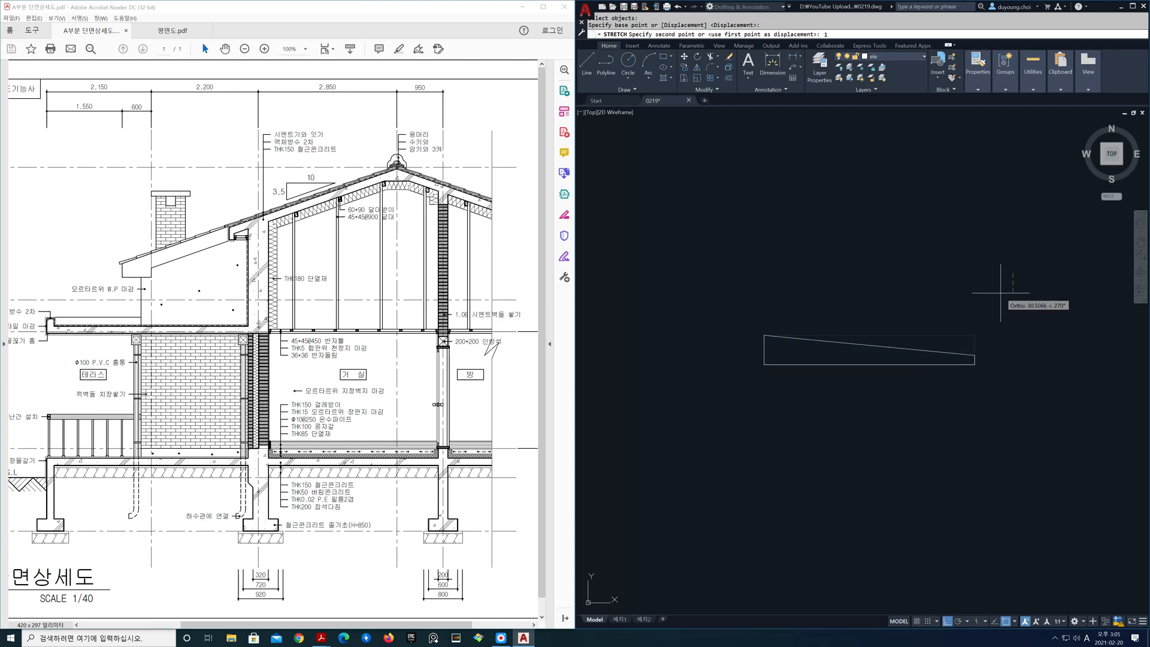
text(5)
key(Return)
Step: Move the tapered tile by its lower right corner onto the upper left corner of the lower roof outline, with Ortho off
text(m)
key(Return)
click(1000, 380)
click(774, 298)
key(Return)
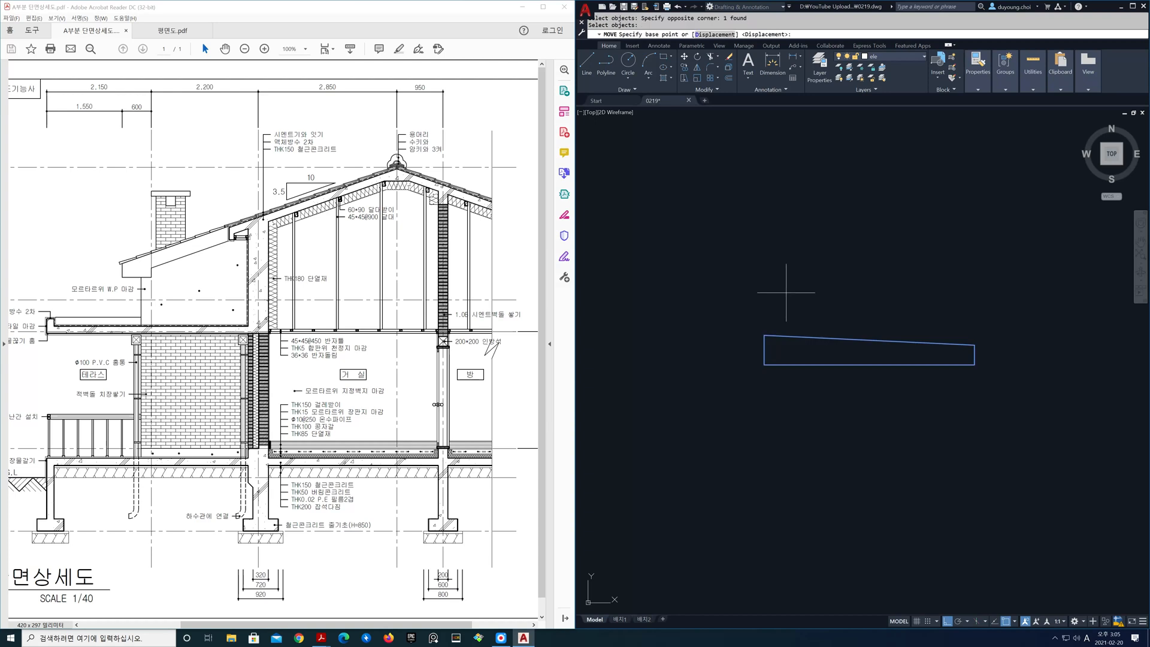
click(975, 364)
scroll(976, 470, down, 3)
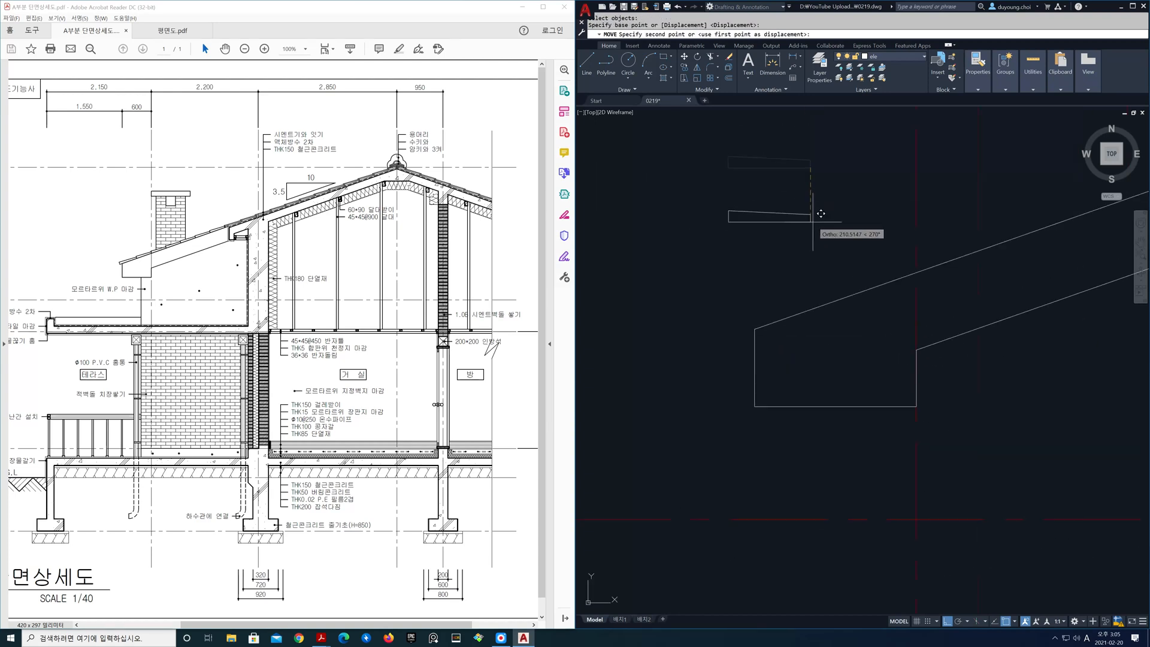
key(F8)
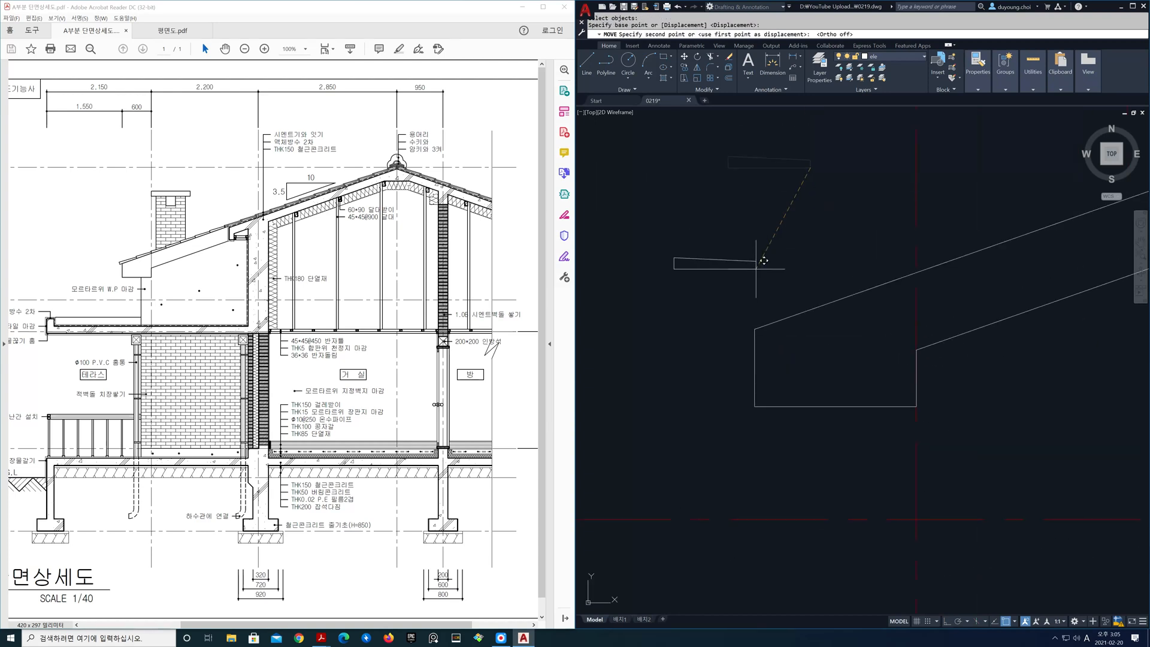
click(753, 327)
Step: Try to array the unrotated tapered tile along the lower roof's upper slope line
scroll(779, 353, down, 2)
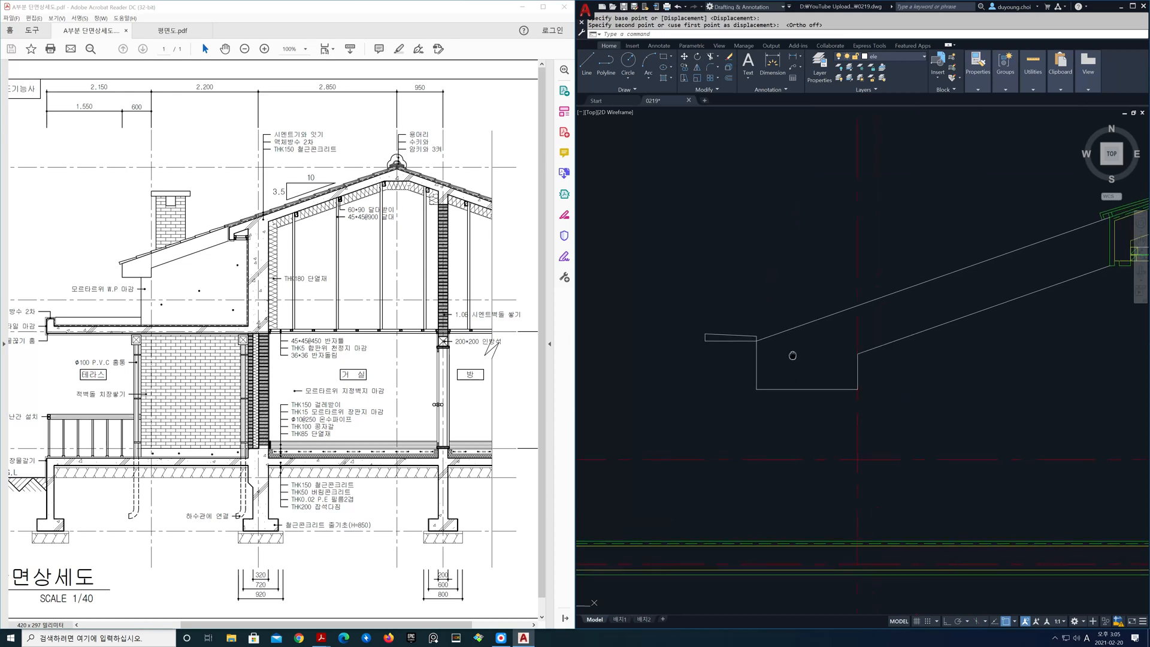
text(ar)
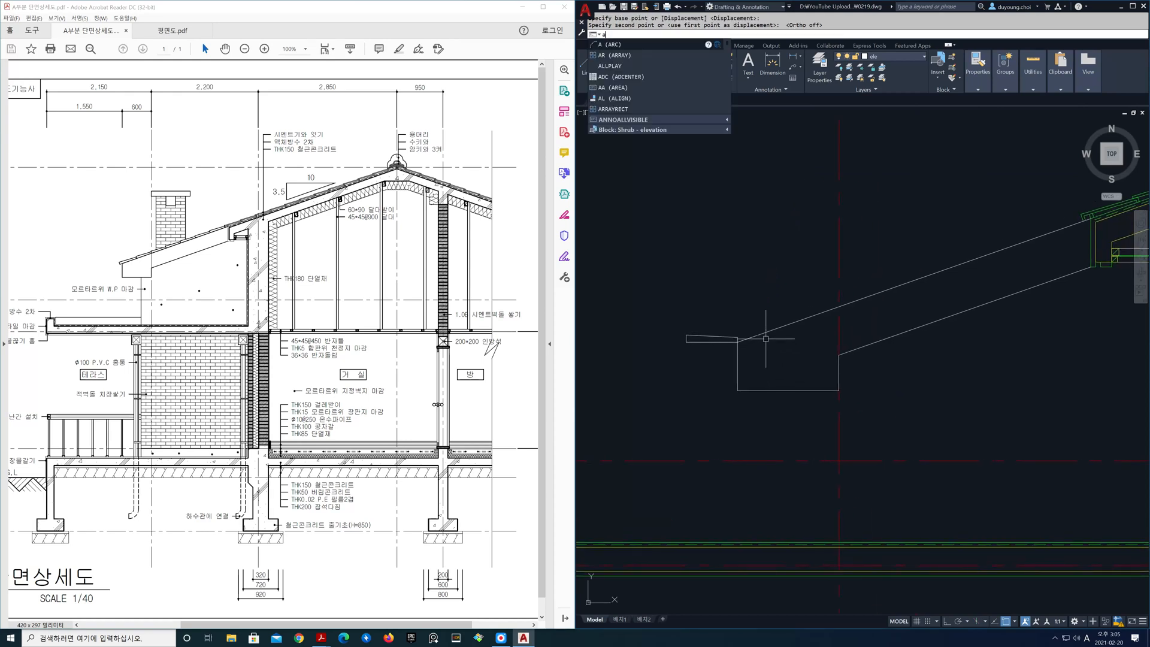
key(Return)
click(678, 305)
key(Return)
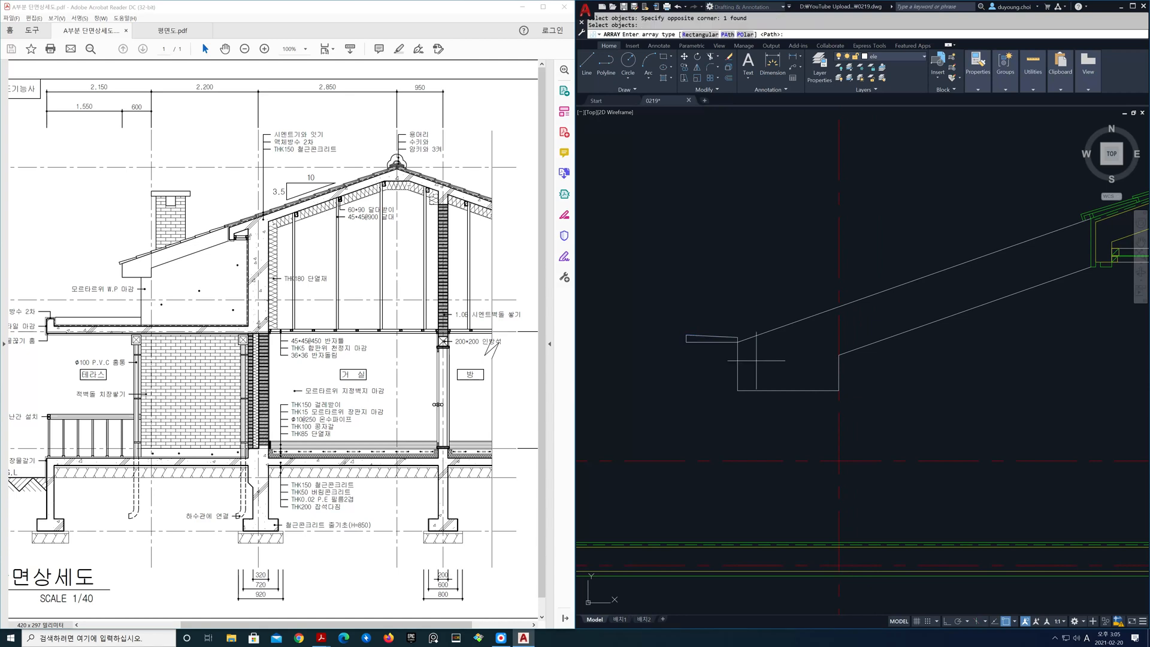
key(Return)
click(771, 329)
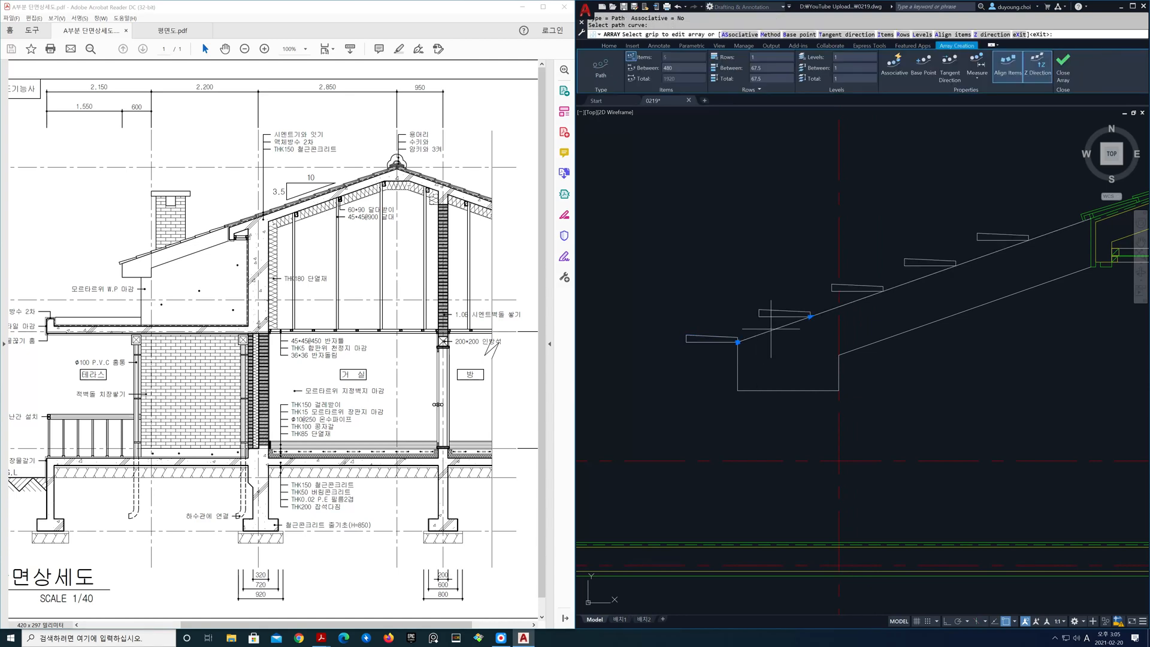
key(Escape)
key(ctrl+z)
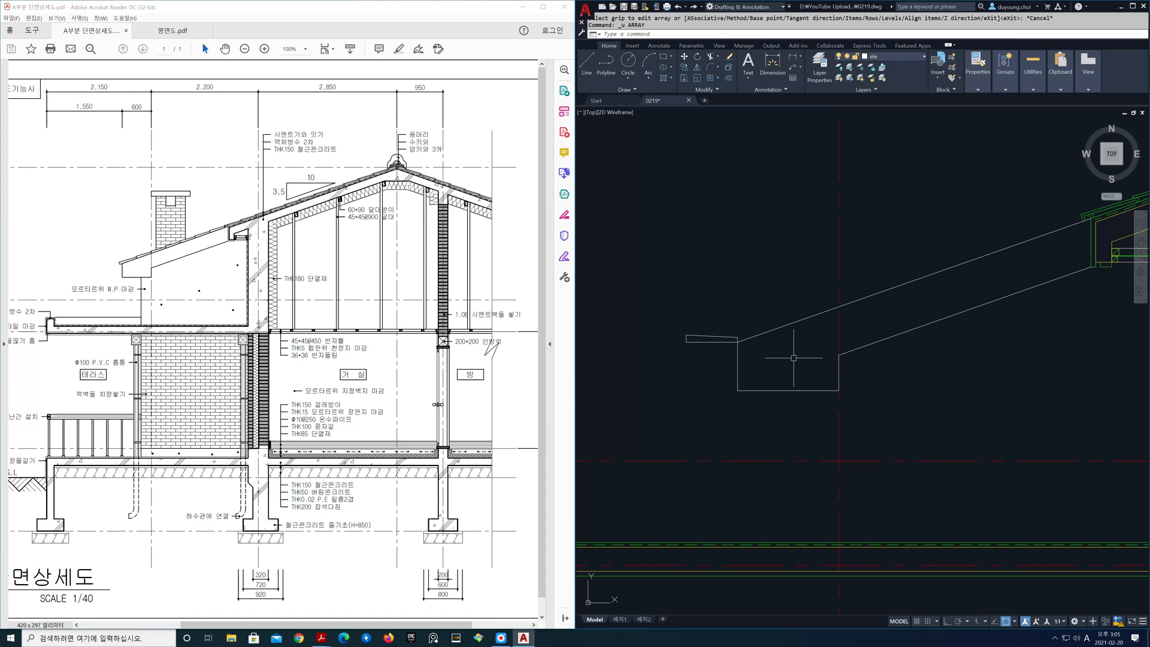
Step: Rotate the tapered tile about its lower right corner to align with the lower roof's slope
scroll(764, 348, up, 4)
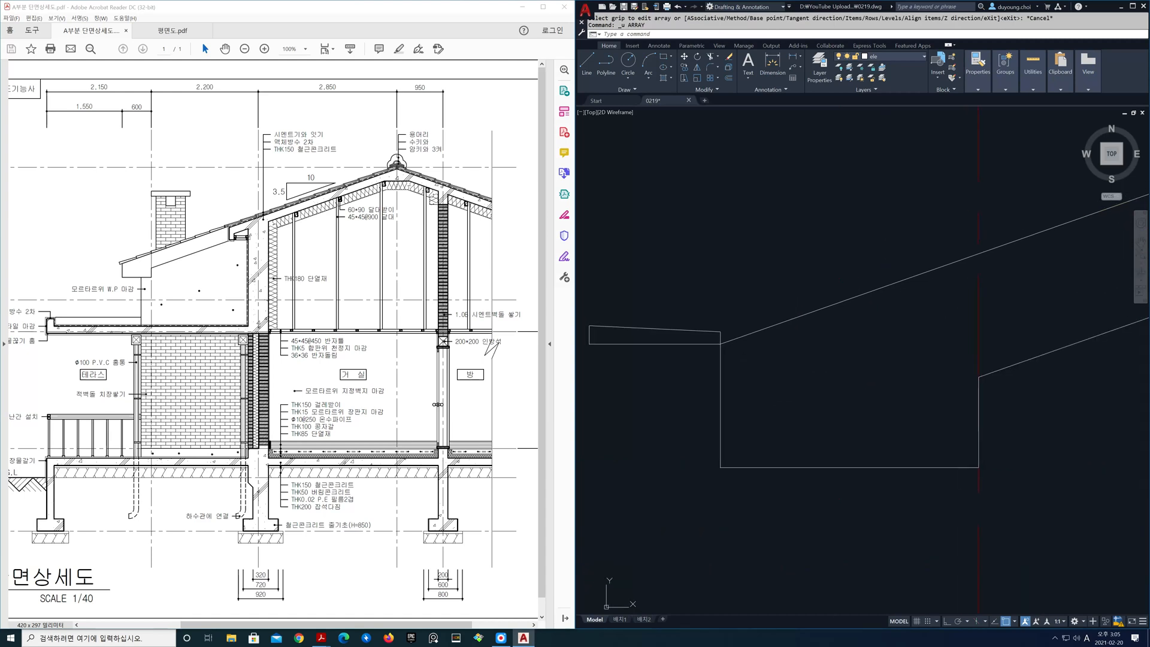
text(r)
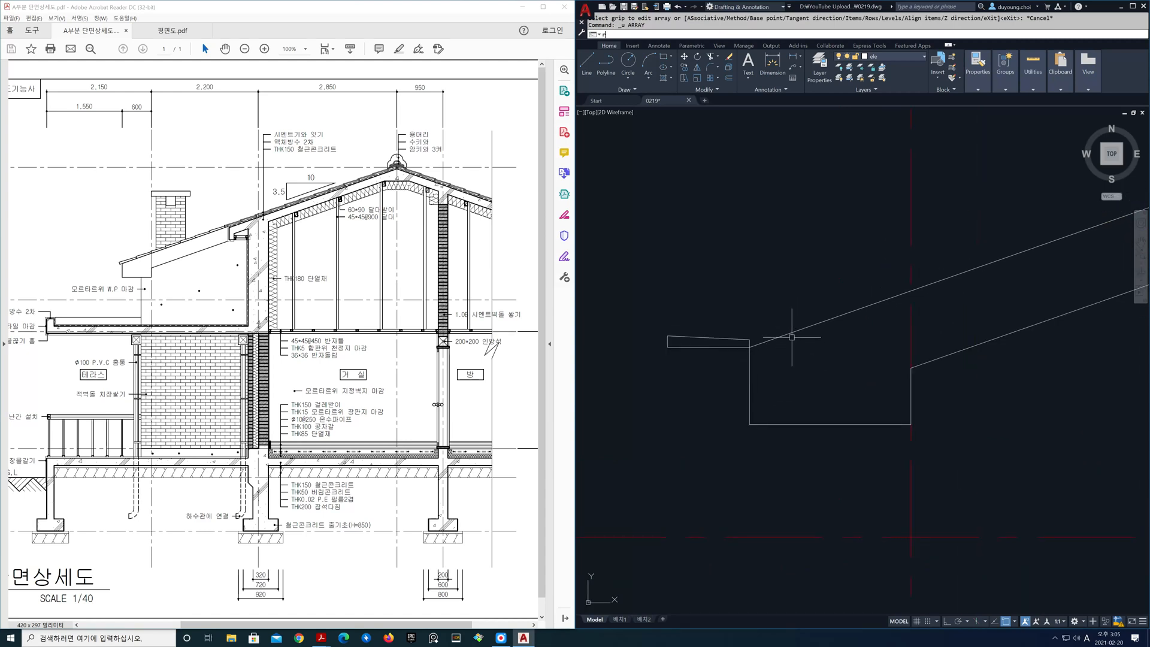
text(o)
key(Return)
click(655, 289)
click(795, 401)
key(Return)
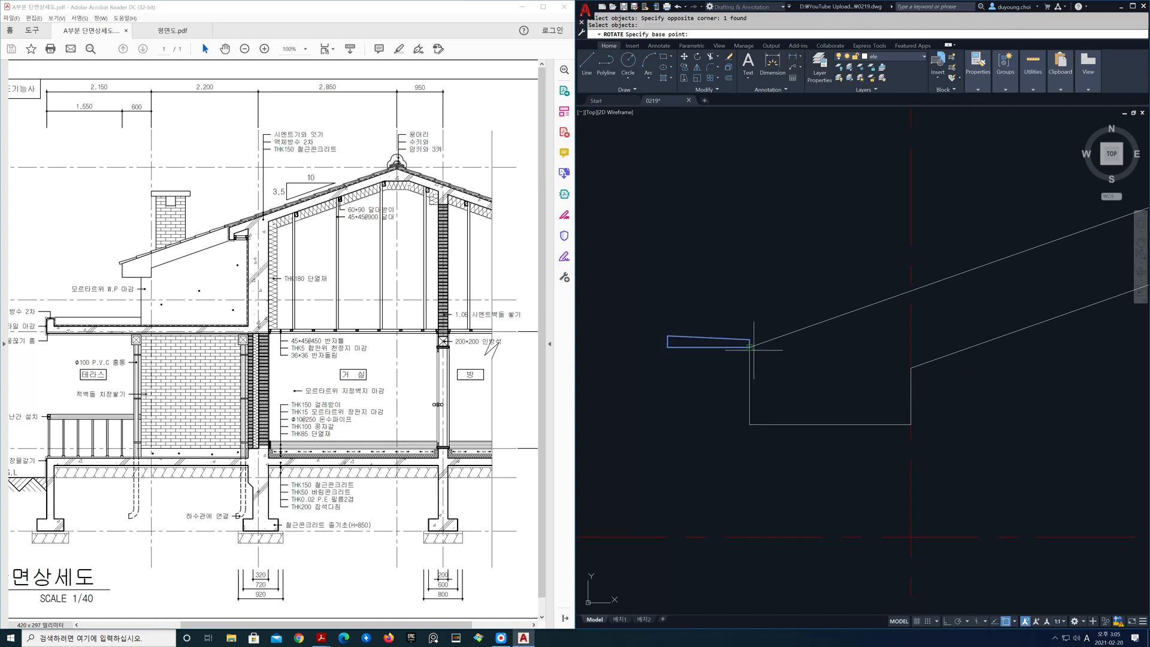
click(754, 350)
click(911, 291)
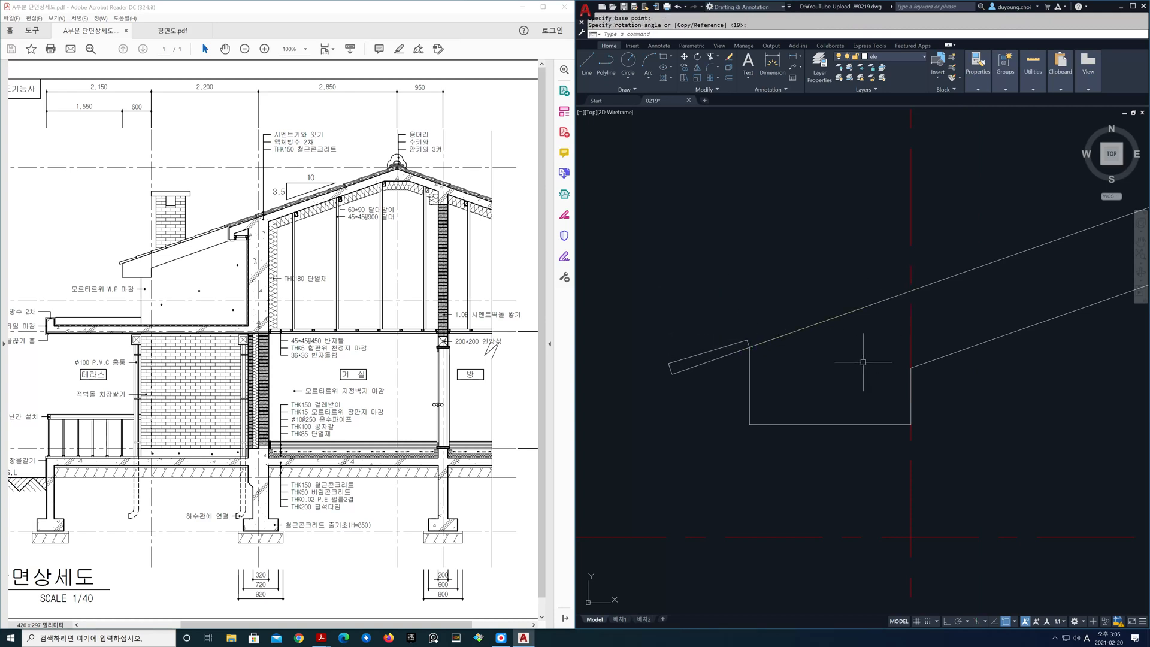
Step: Array the rotated tile along the lower roof's upper slope line as a path array with 320 item spacing
text(ar)
key(Return)
click(647, 288)
click(777, 384)
key(Return)
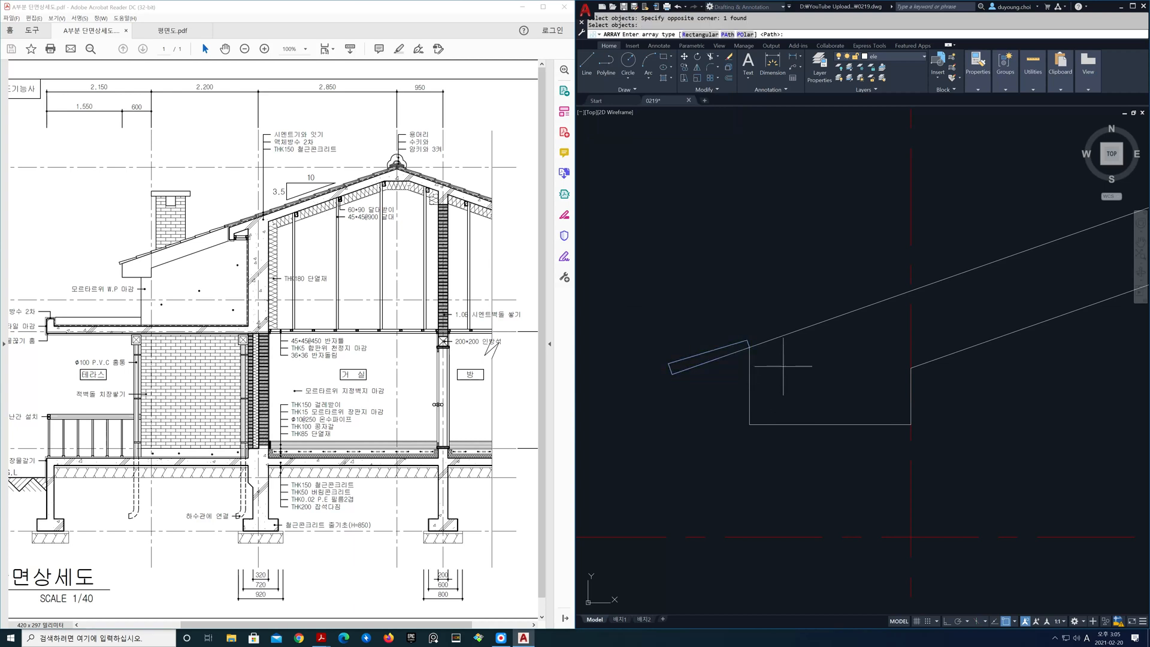
key(Return)
click(783, 334)
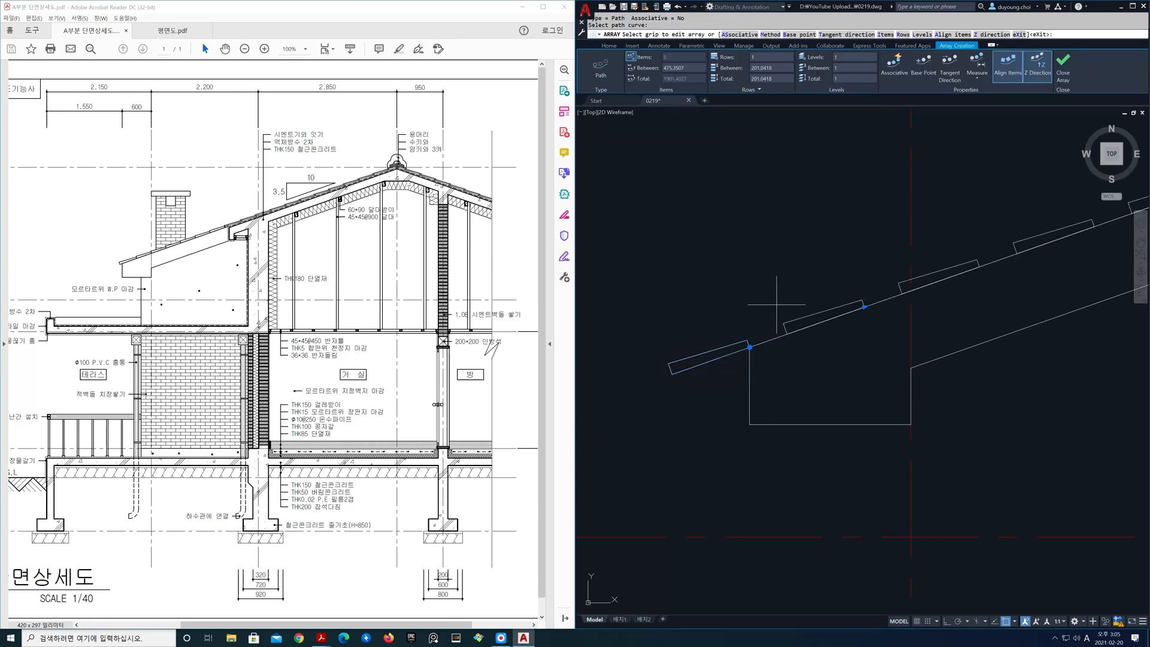
click(689, 70)
text(320)
key(Return)
scroll(803, 264, down, 4)
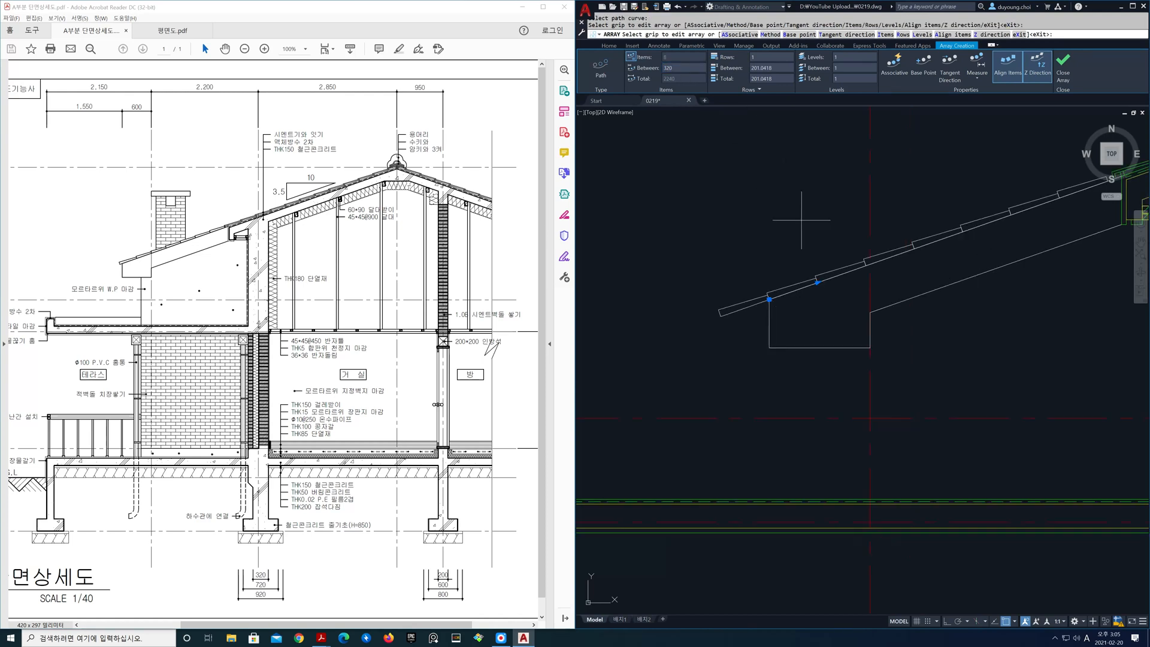
click(1064, 66)
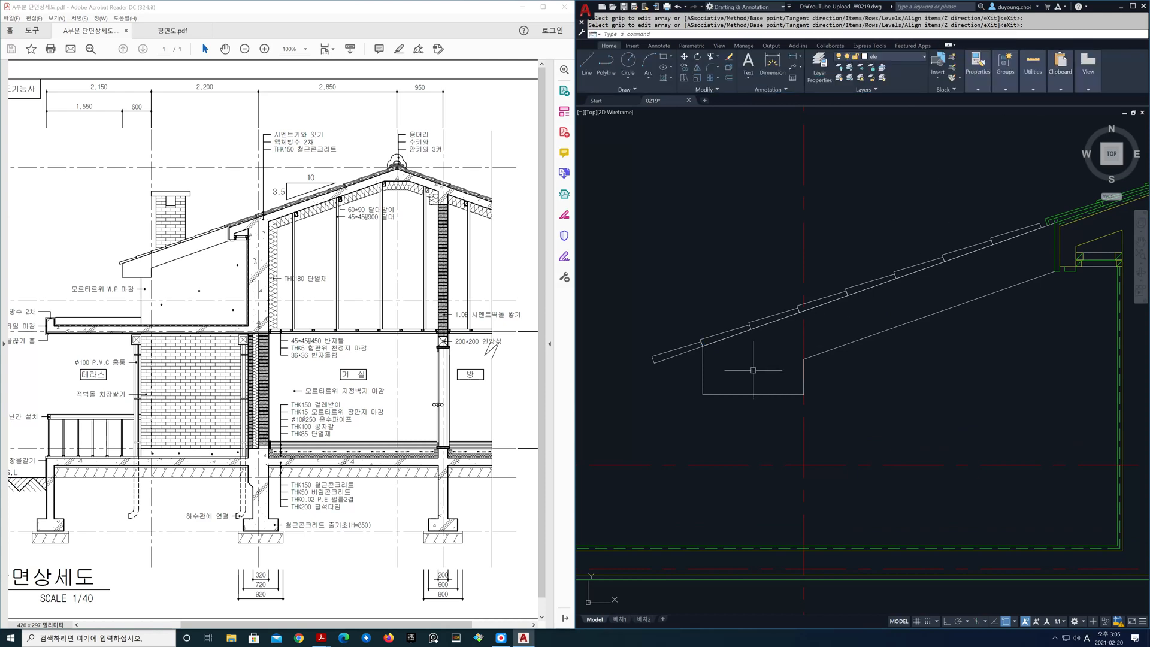
Step: Move the lowest overhanging tile to the upper end of the tile row, against the main roof's eave
text(m)
key(Return)
click(676, 356)
key(Return)
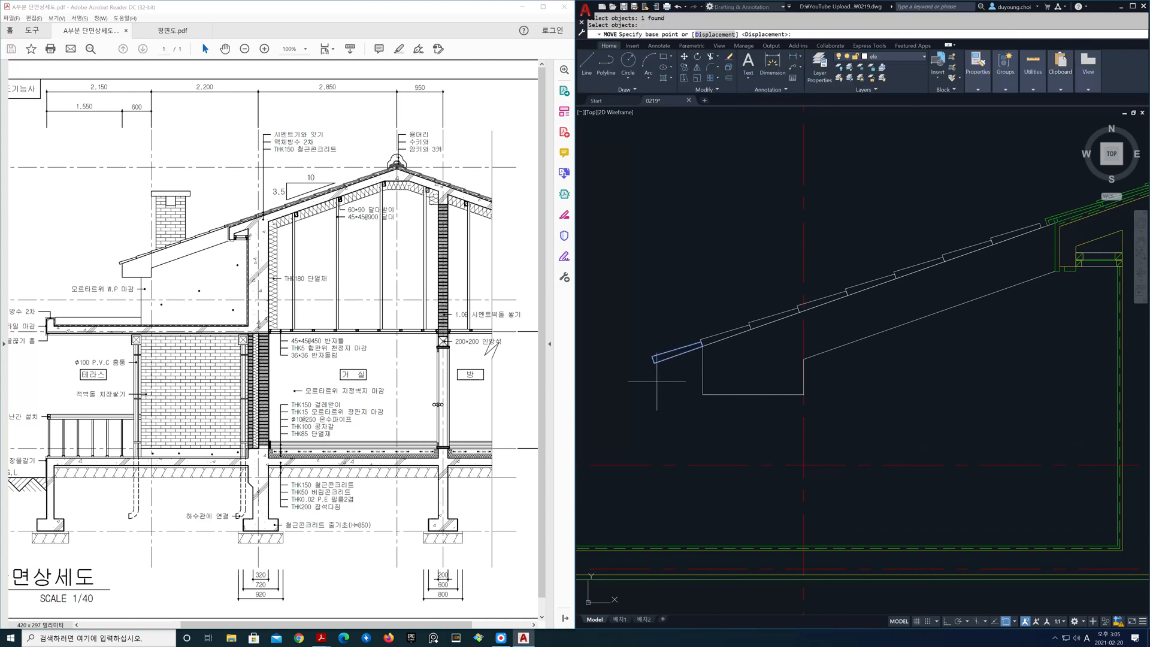
click(654, 361)
scroll(899, 305, up, 4)
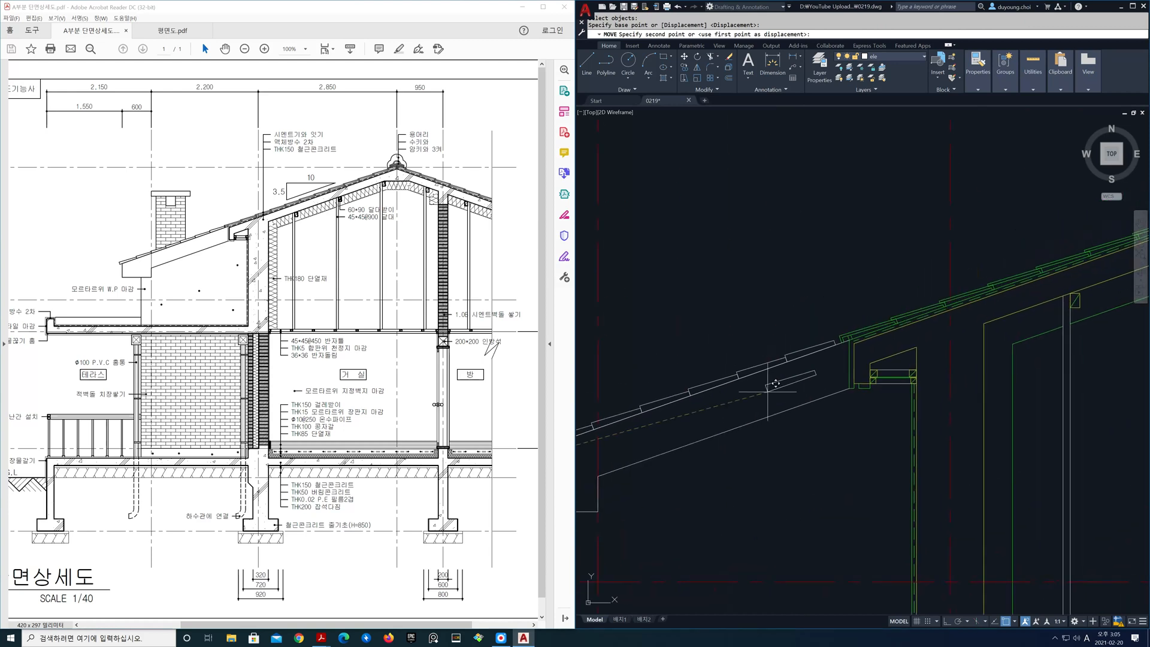
click(878, 299)
middle_drag(878, 303, 773, 386)
scroll(749, 398, up, 2)
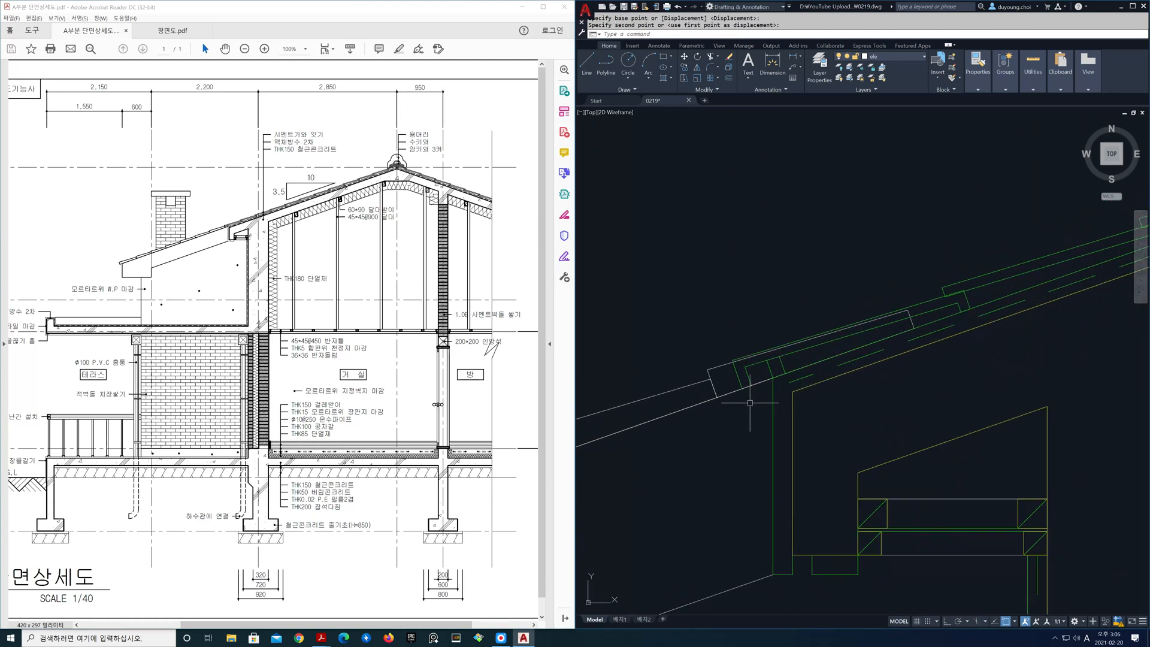
Step: Trim away the lower roof's top tile where it overlaps the main roof's eave tiles
text(r)
key(Return)
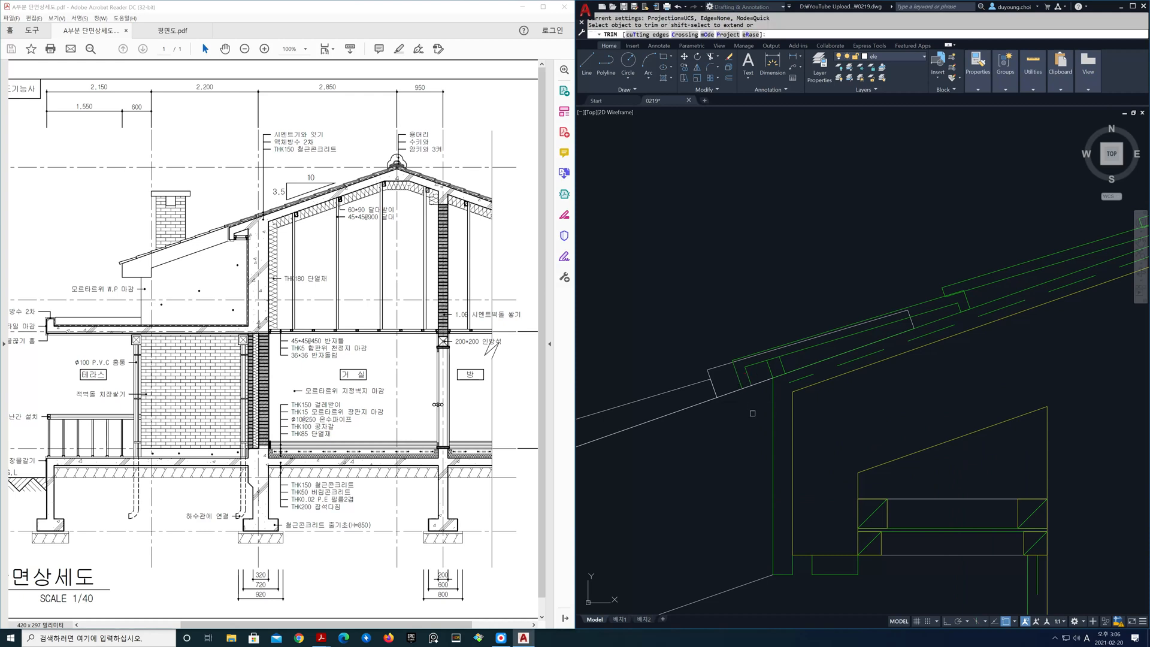
click(746, 357)
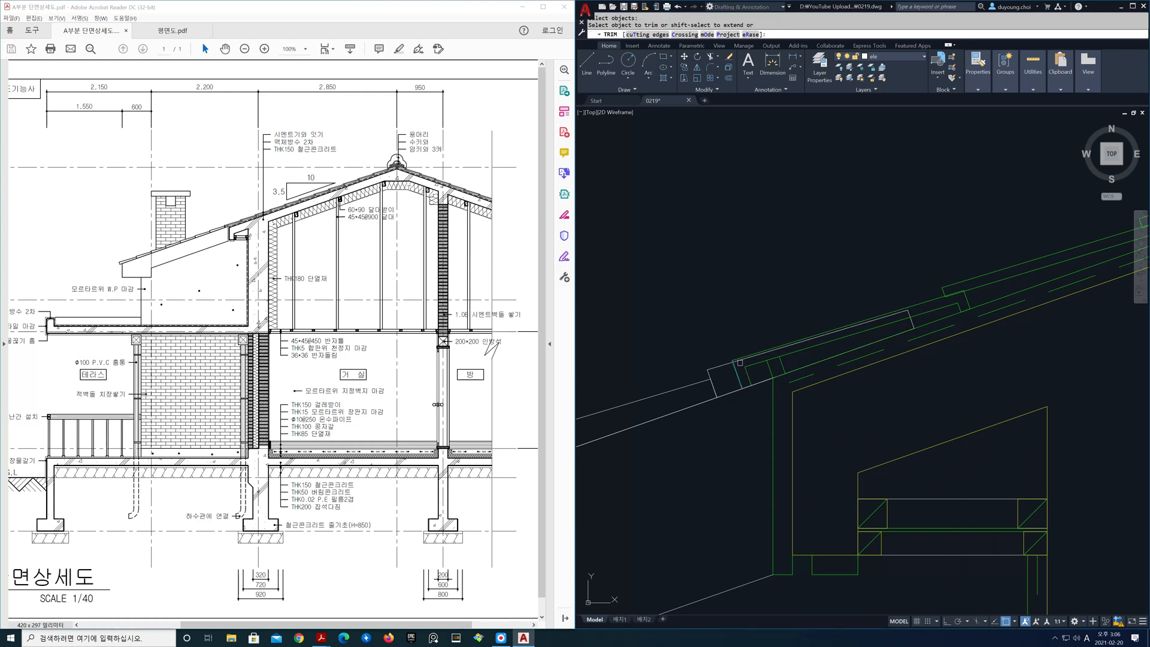
key(Return)
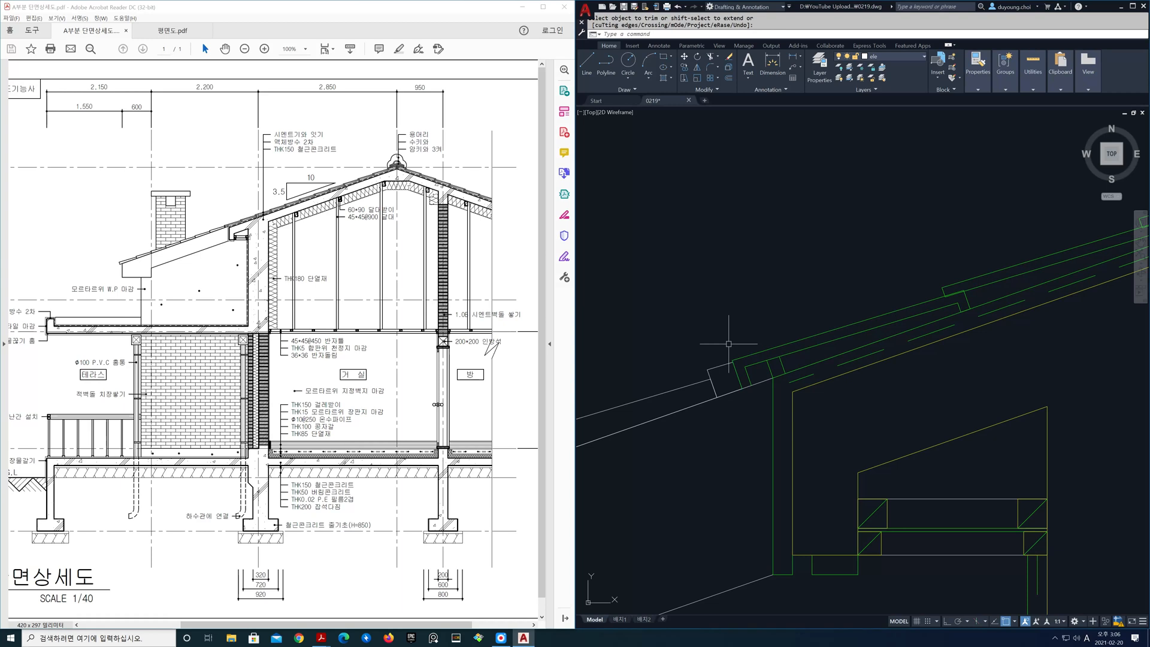
Step: Explode the lowest tile at the lower roof's eave end
scroll(732, 343, down, 4)
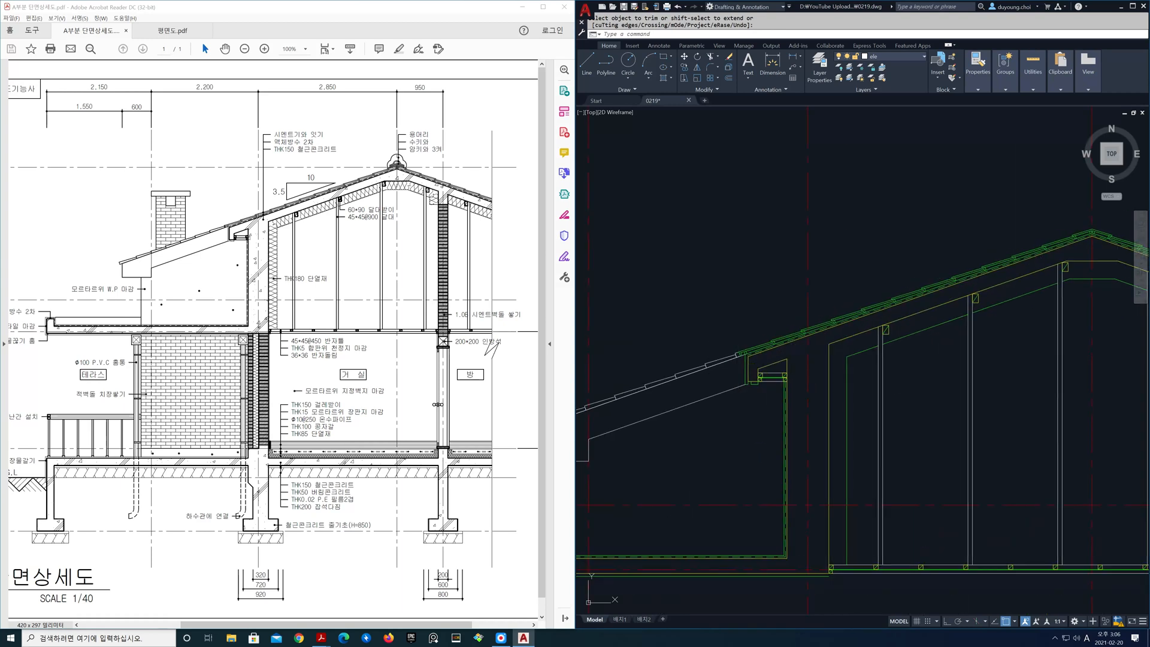
scroll(743, 378, up, 5)
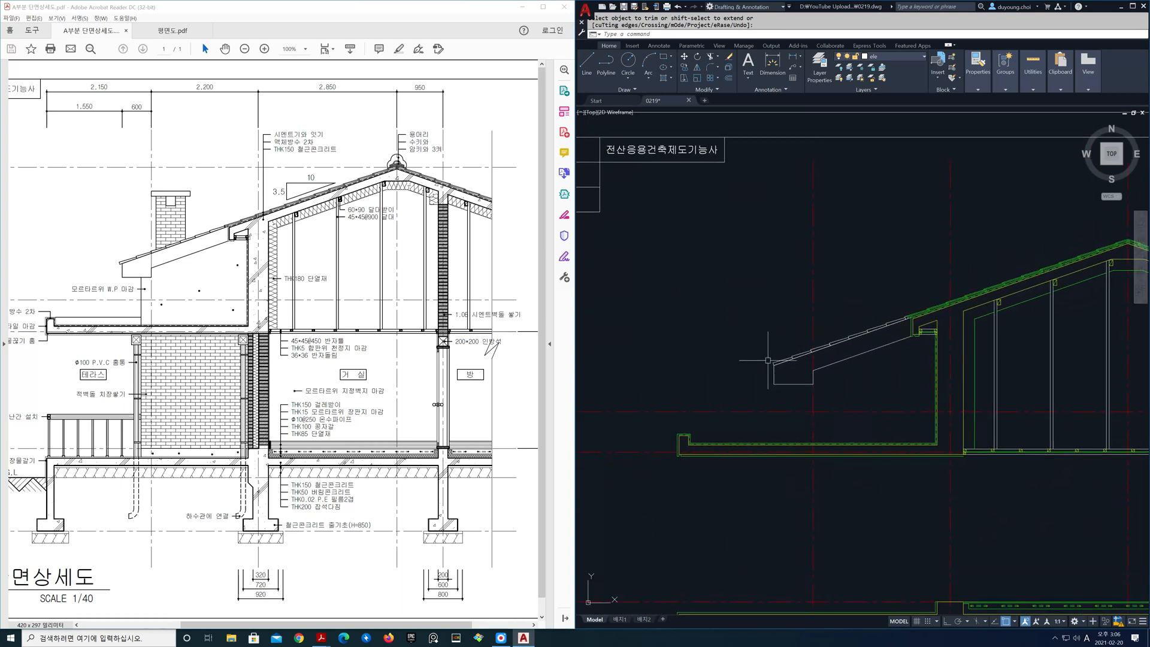
scroll(797, 368, up, 4)
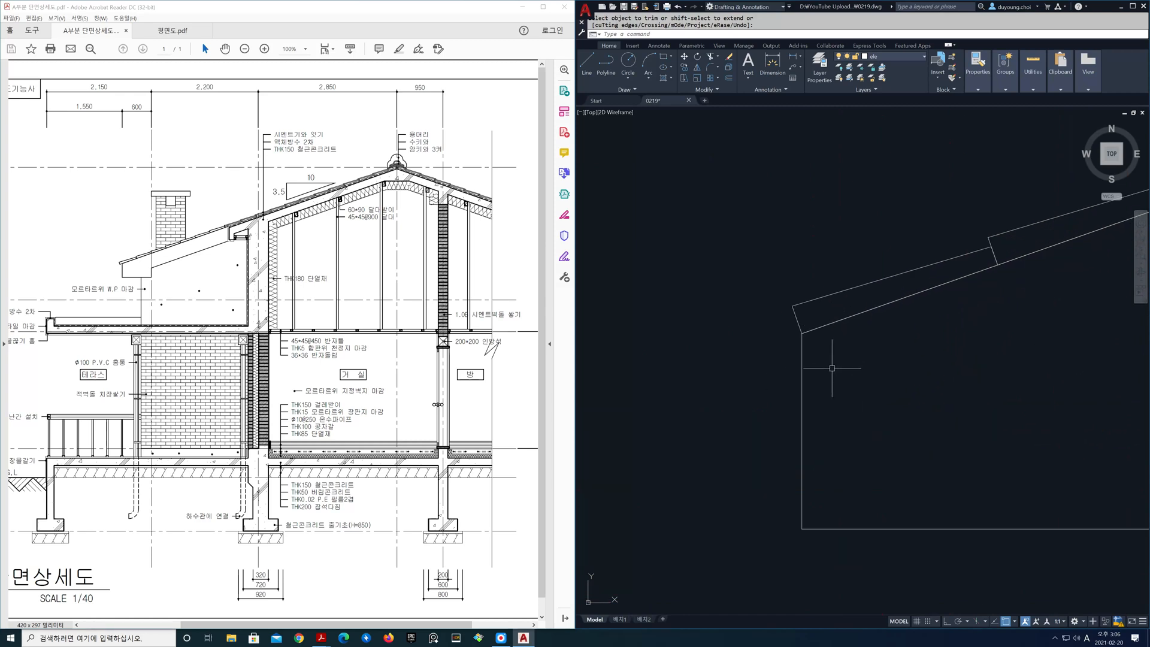
key(space)
click(798, 322)
key(space)
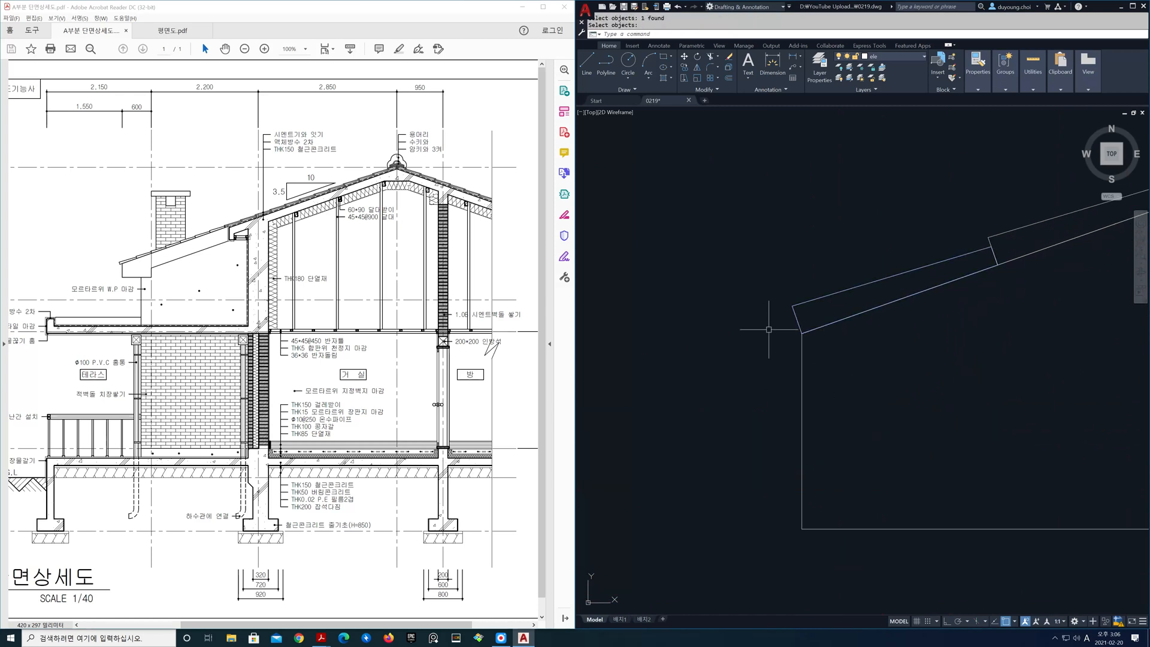
Step: Offset the lowest tile's end line 50 outward beyond the eave and erase the original end line
text(o)
key(space)
text(50)
key(space)
click(797, 320)
click(771, 322)
key(space)
text(e)
key(space)
click(795, 319)
key(space)
Step: Fillet the lowest tile's top edge with the offset end line to close their corner
text(f)
key(space)
text(m)
key(space)
click(796, 305)
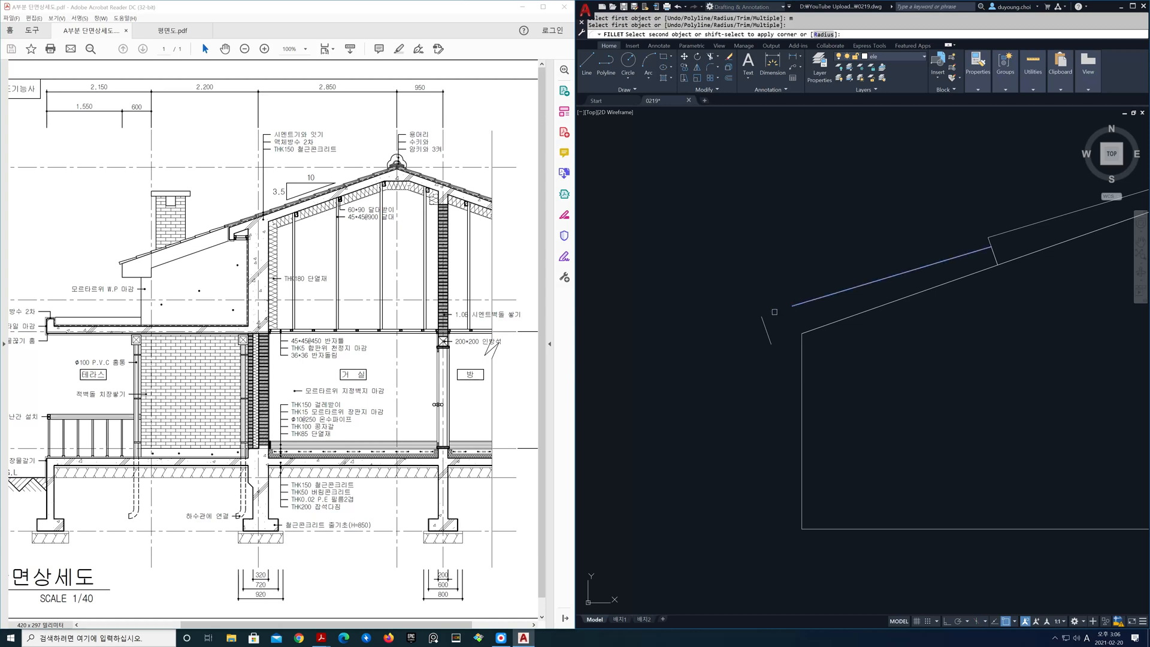
click(766, 320)
key(space)
Step: Draw a 180 long horizontal construction line on layer 0 in the empty space above the main roof's ridge
scroll(804, 345, down, 4)
middle_drag(930, 344, 742, 402)
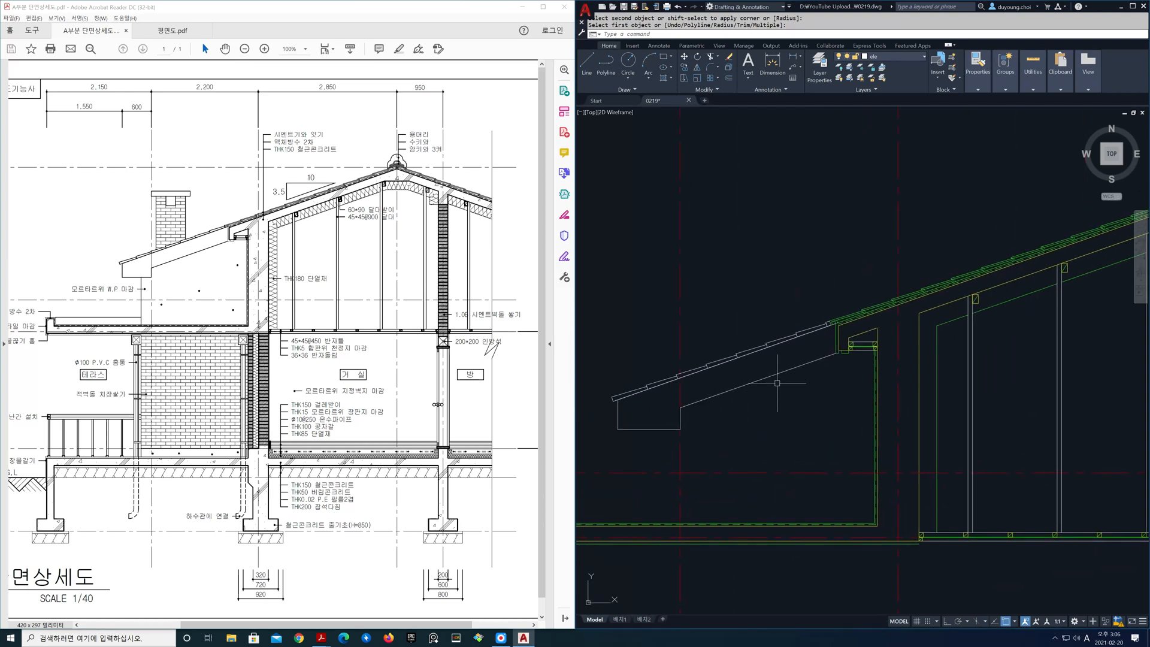
scroll(783, 384, down, 5)
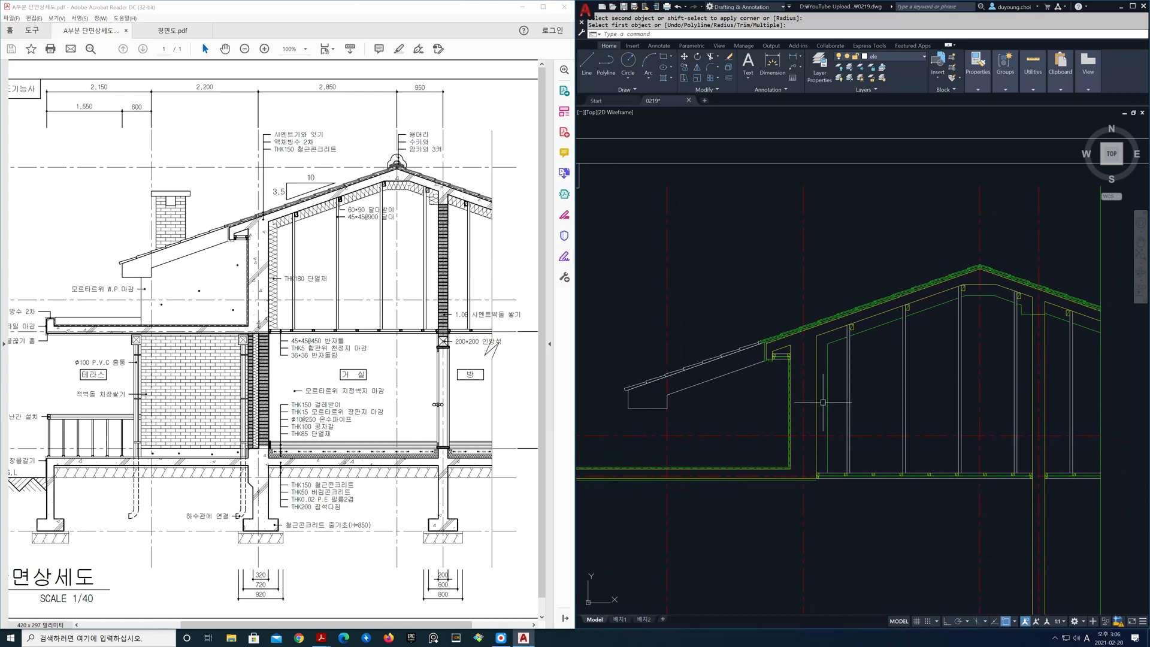
scroll(825, 383, up, 5)
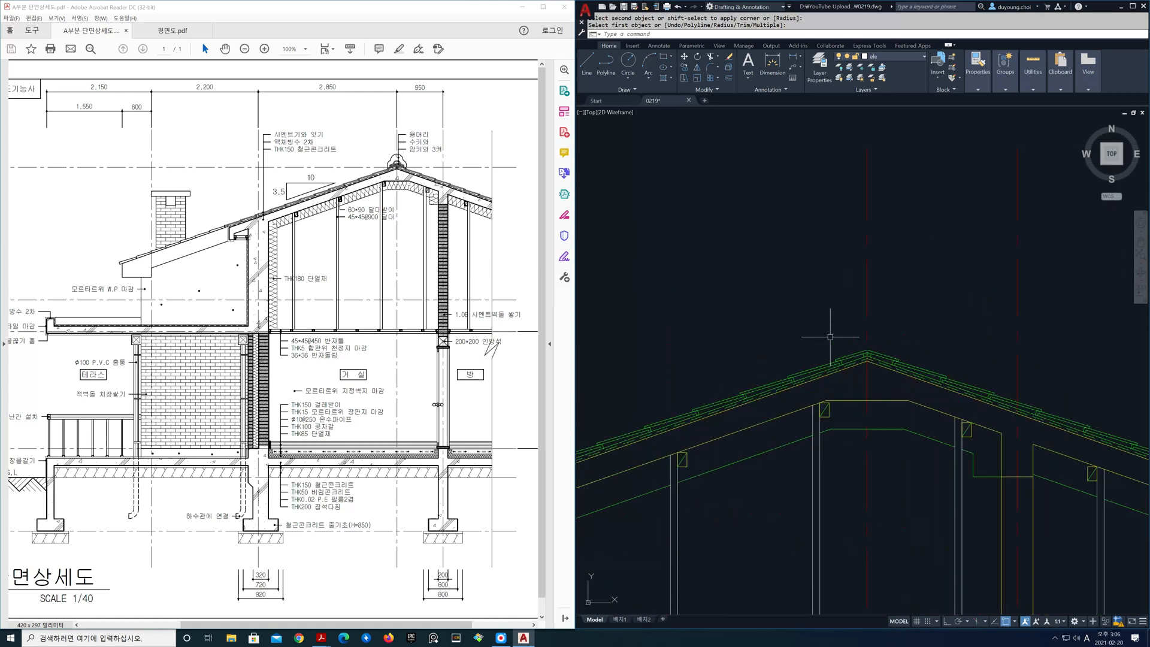
middle_drag(816, 329, 847, 327)
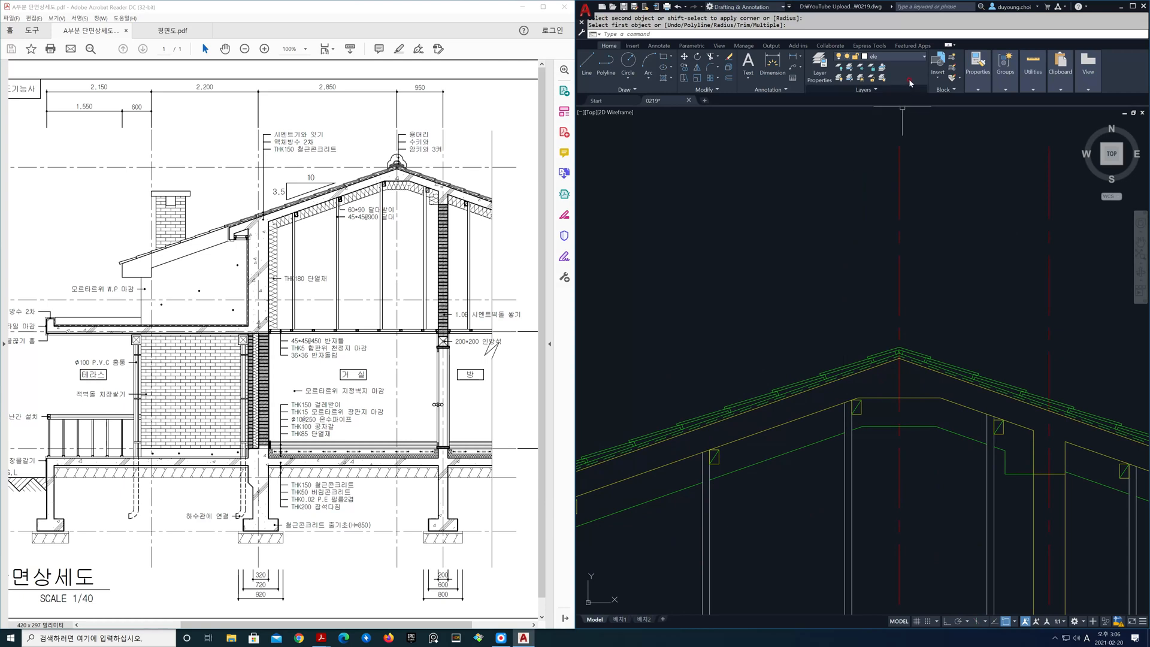
click(896, 56)
click(886, 68)
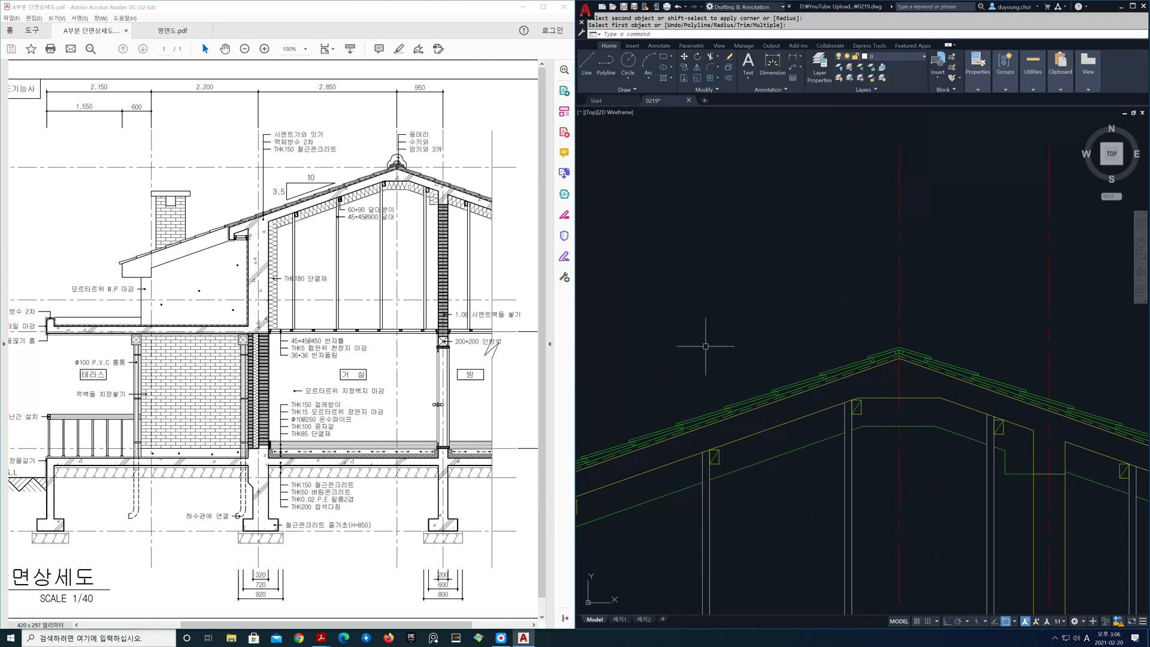
scroll(774, 336, up, 2)
middle_drag(779, 340, 821, 388)
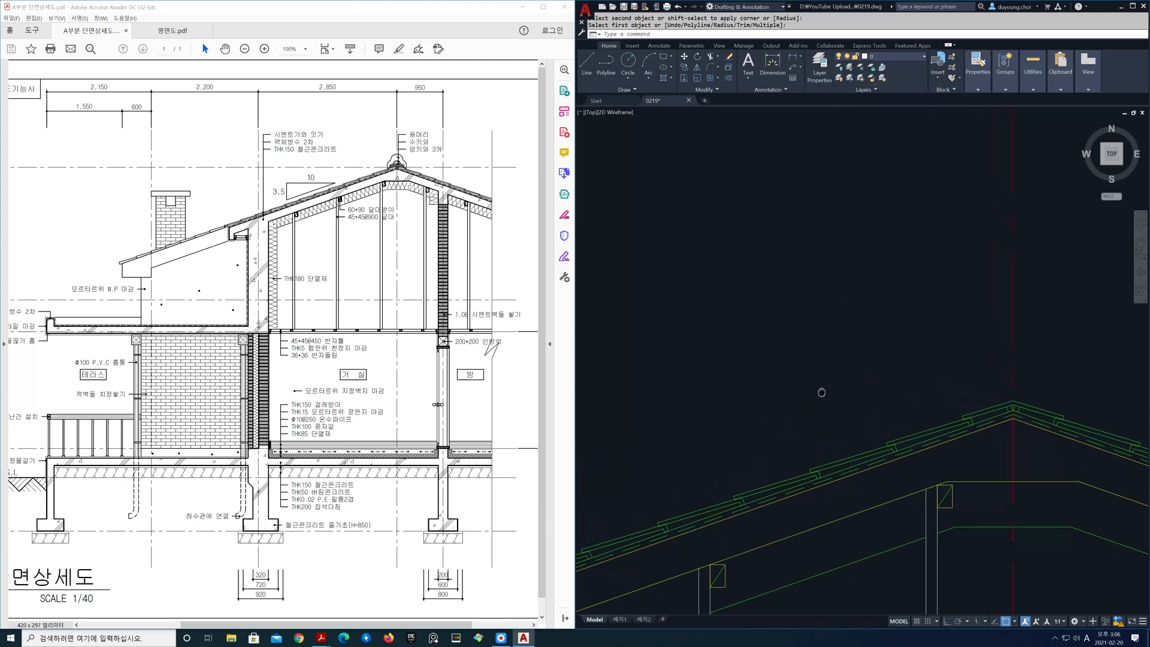
text(l)
key(space)
click(734, 339)
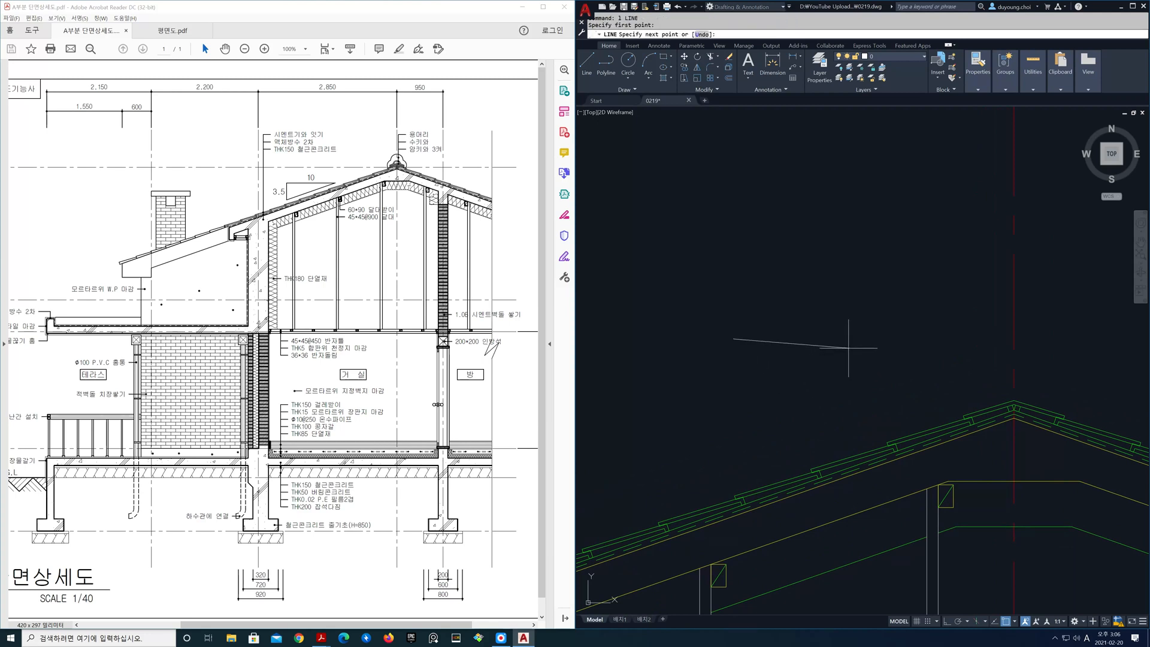
key(F8)
text(180)
key(space)
key(space)
Step: Draw a 100 long vertical line upward from the midpoint of the horizontal construction line
scroll(736, 327, up, 4)
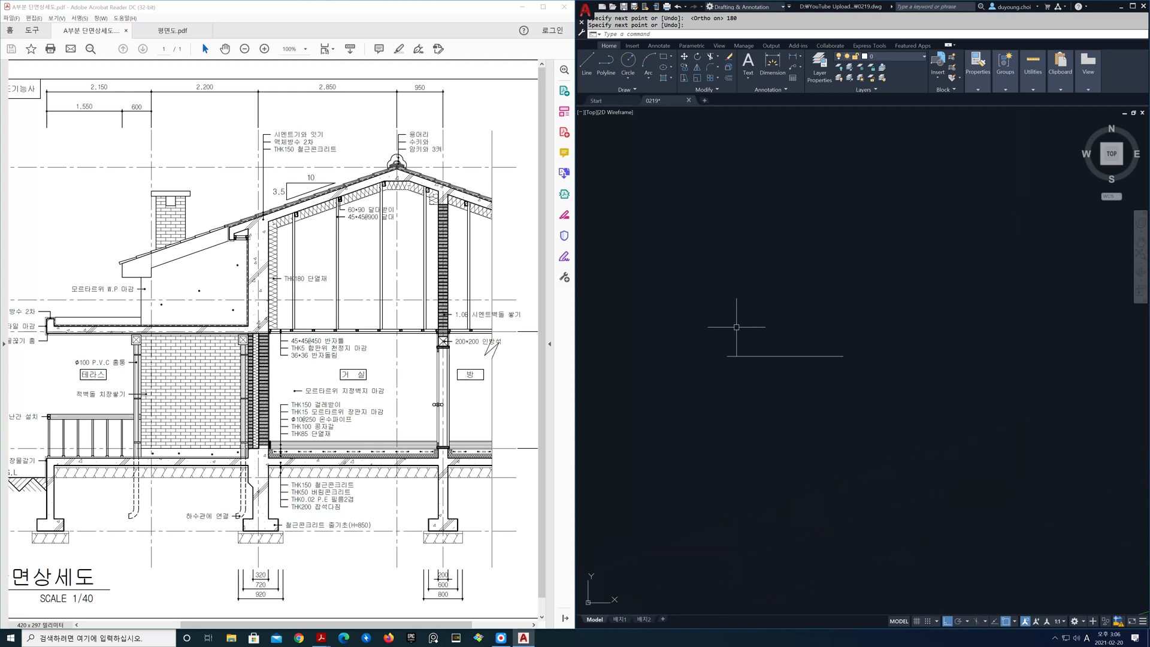
scroll(839, 356, up, 3)
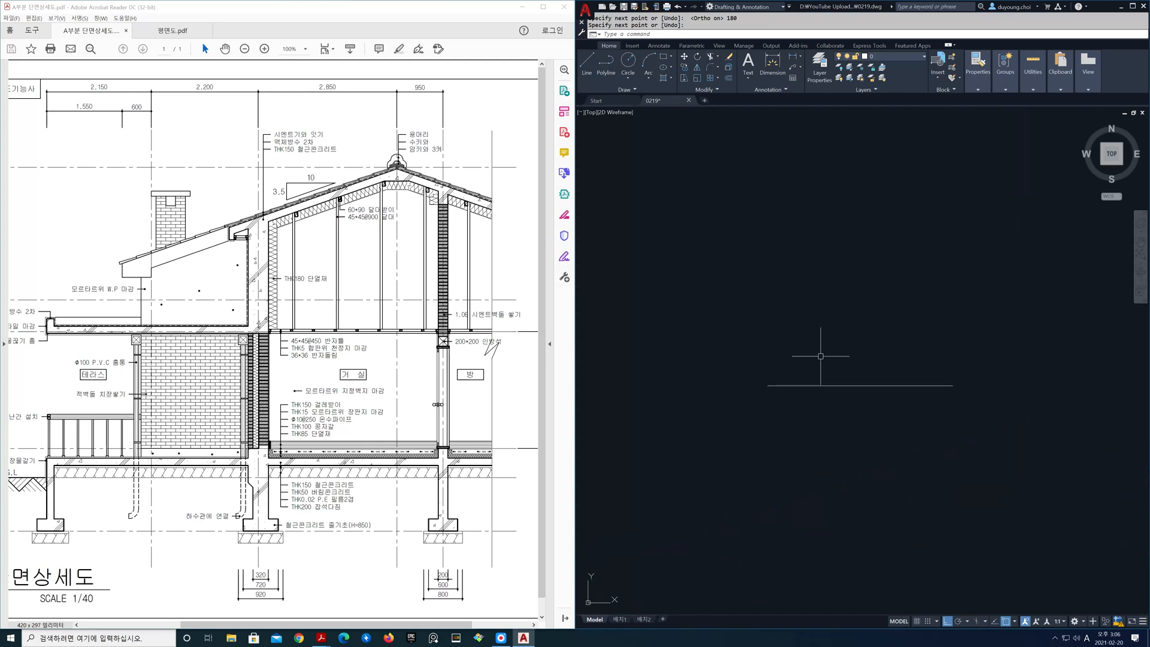
text(l)
key(space)
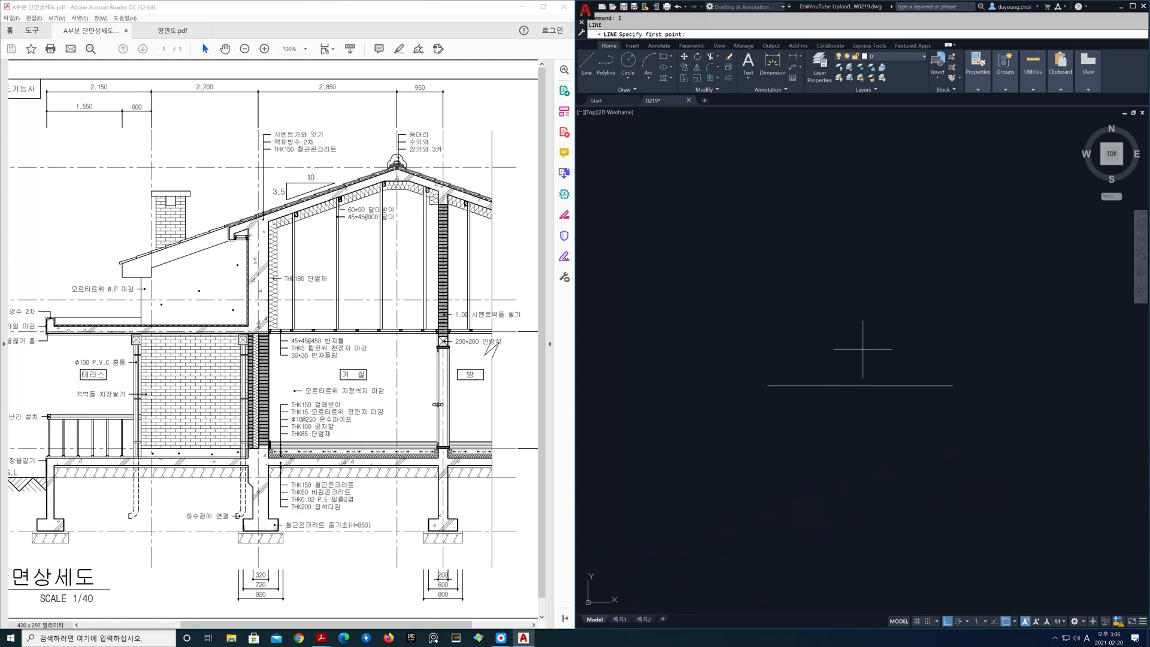
shift+right_click(864, 351)
click(889, 414)
click(881, 386)
text(100)
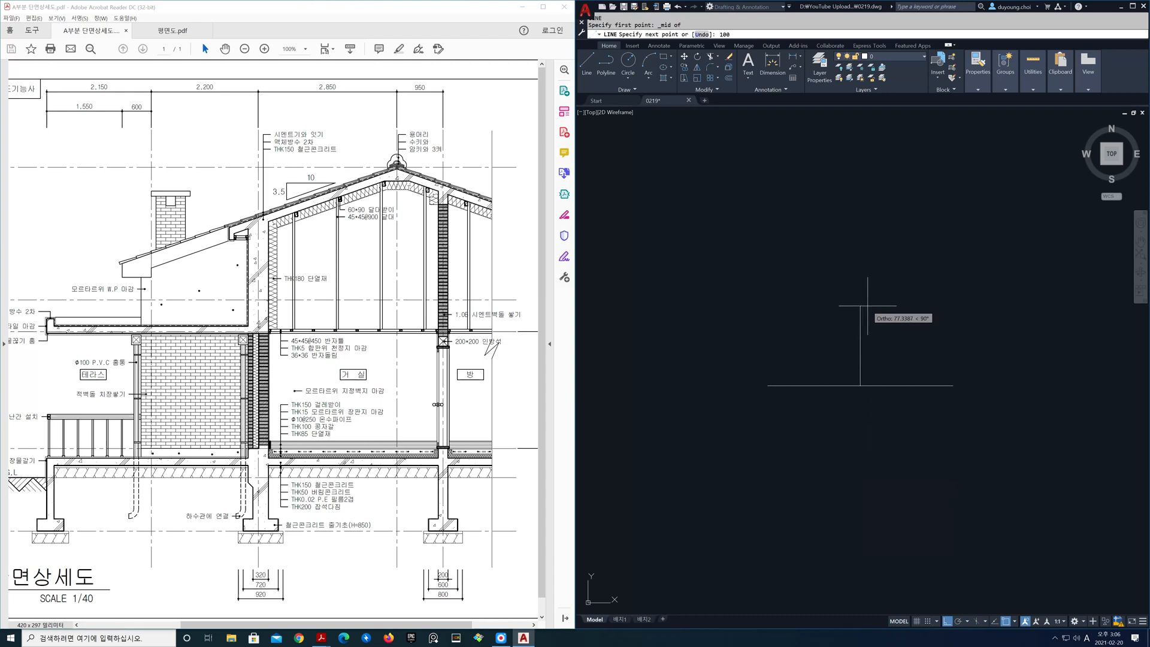
key(Return)
key(Return)
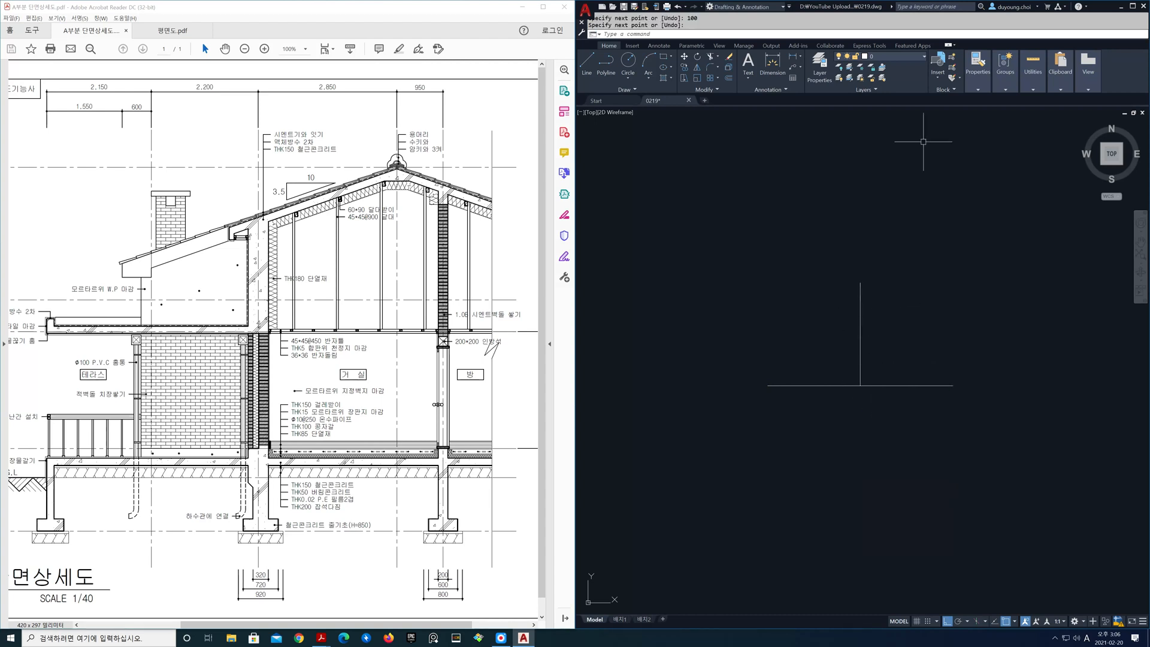
Step: Draw a circle of radius 130 on the ele layer, centred on the vertical line's upper end
click(914, 57)
click(905, 103)
text(c)
key(Return)
click(861, 282)
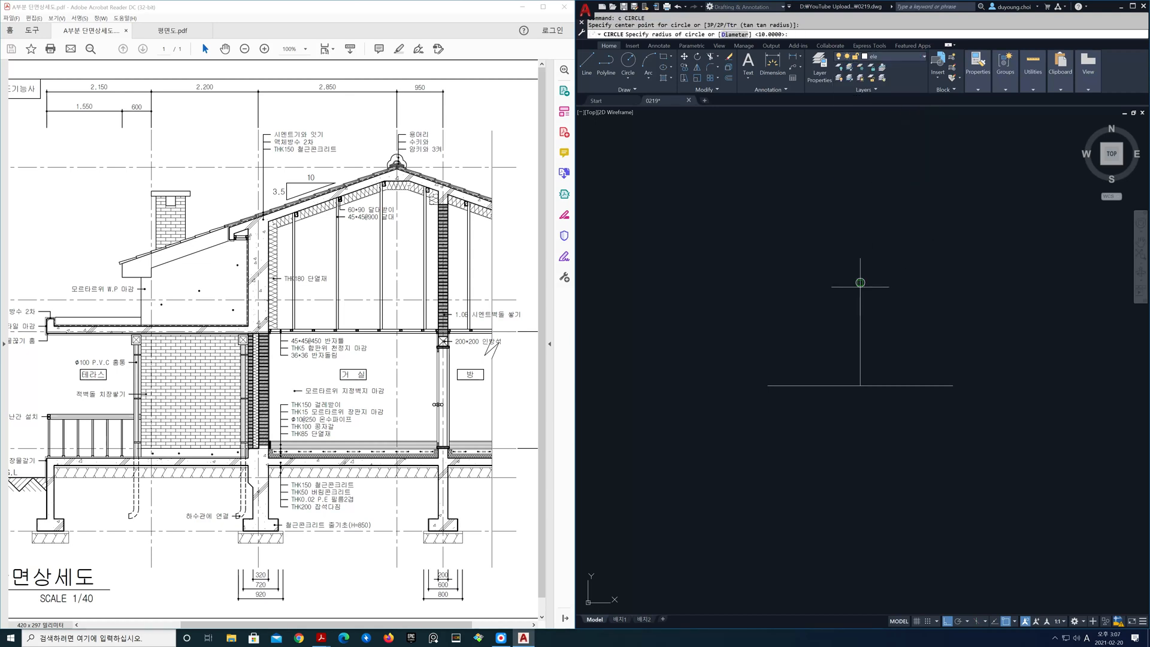
text(13)
key(Return)
Step: Draw a circle of radius 110 centred on each end of the horizontal construction line
key(Return)
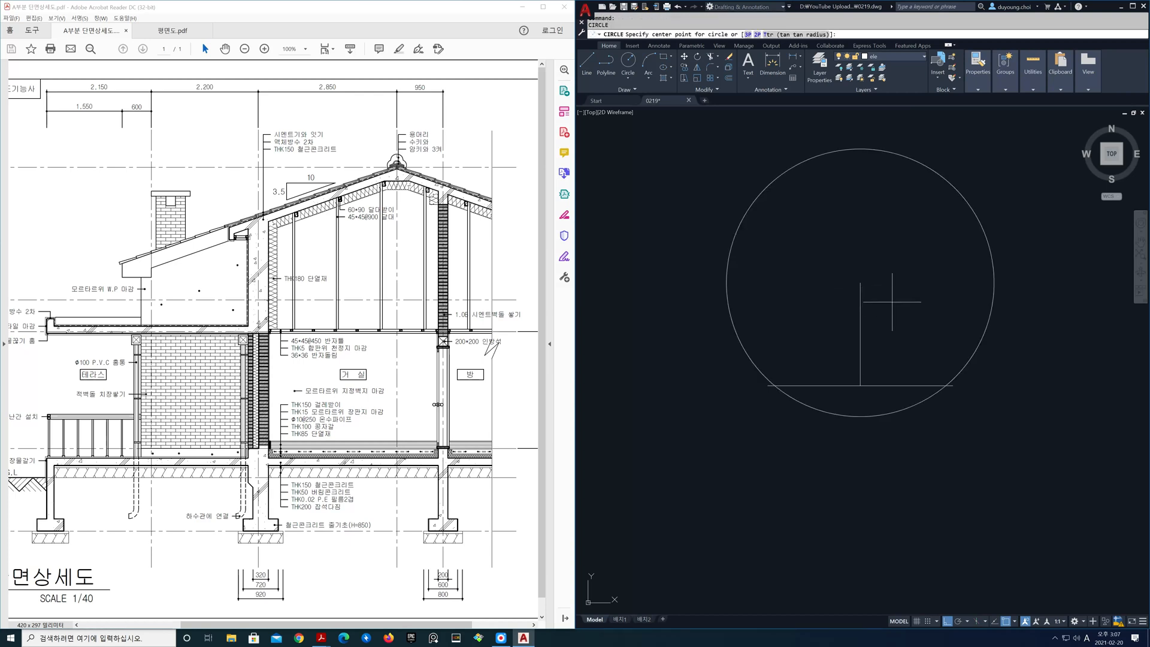
click(923, 384)
text(110)
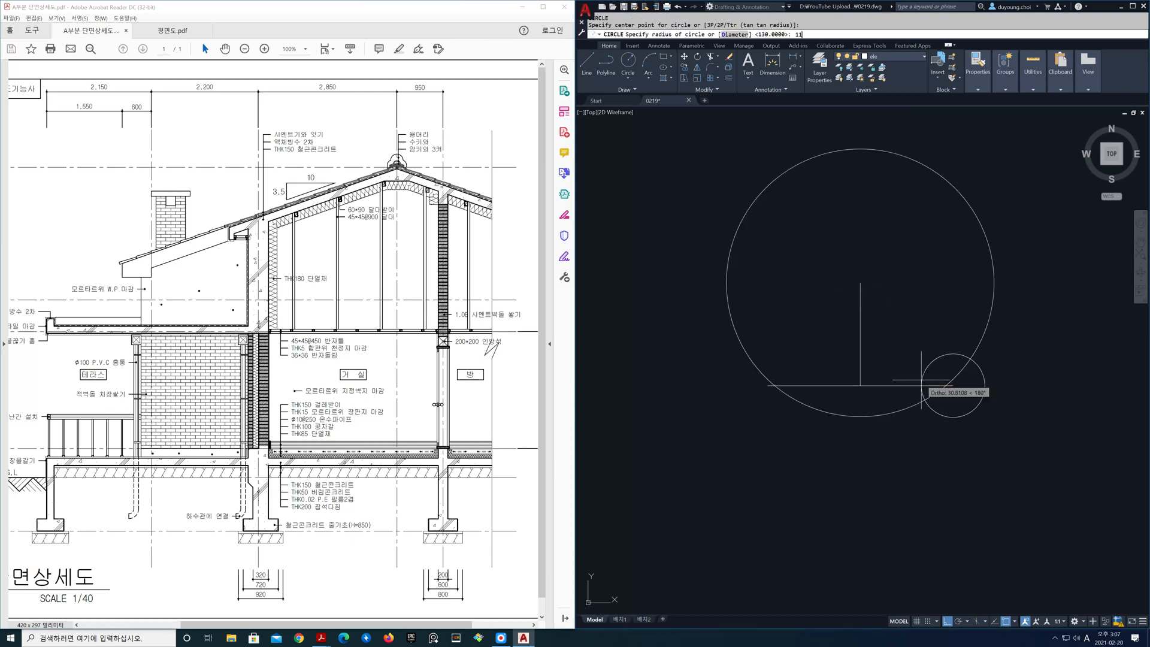
key(Return)
key(Return)
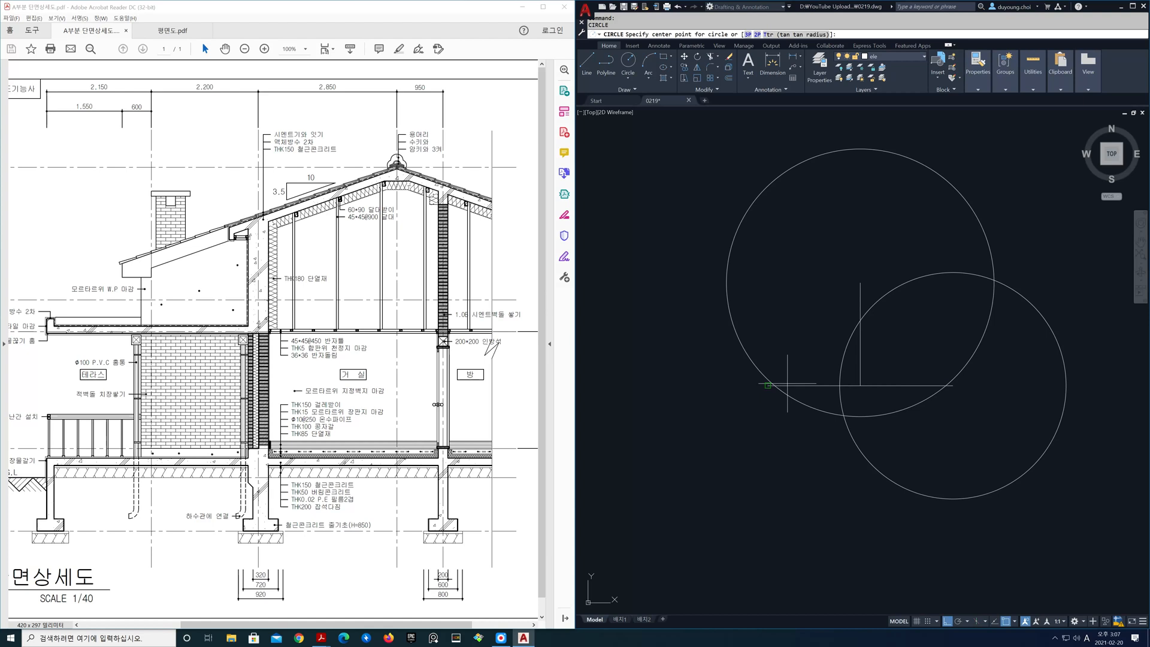
click(770, 385)
Step: Erase the horizontal and vertical construction lines inside the three circles
text(e)
key(Return)
click(869, 399)
click(857, 379)
key(Return)
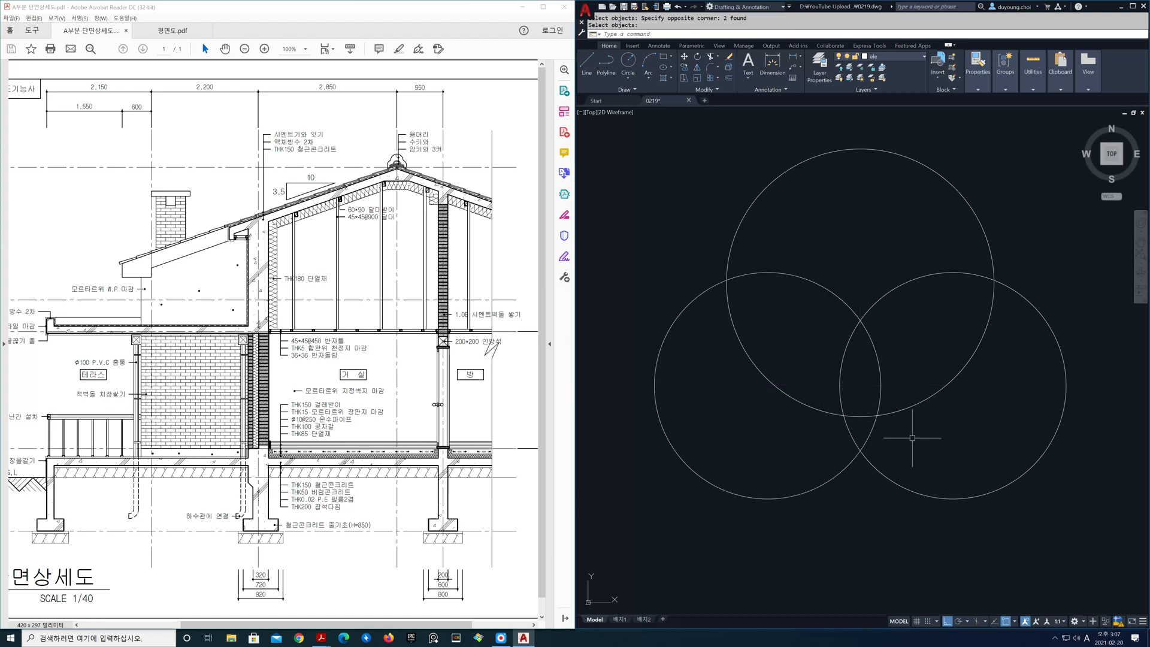
Step: Trim the overlapping inner arcs of the three circles to leave only the trefoil outline
text(tr)
key(Return)
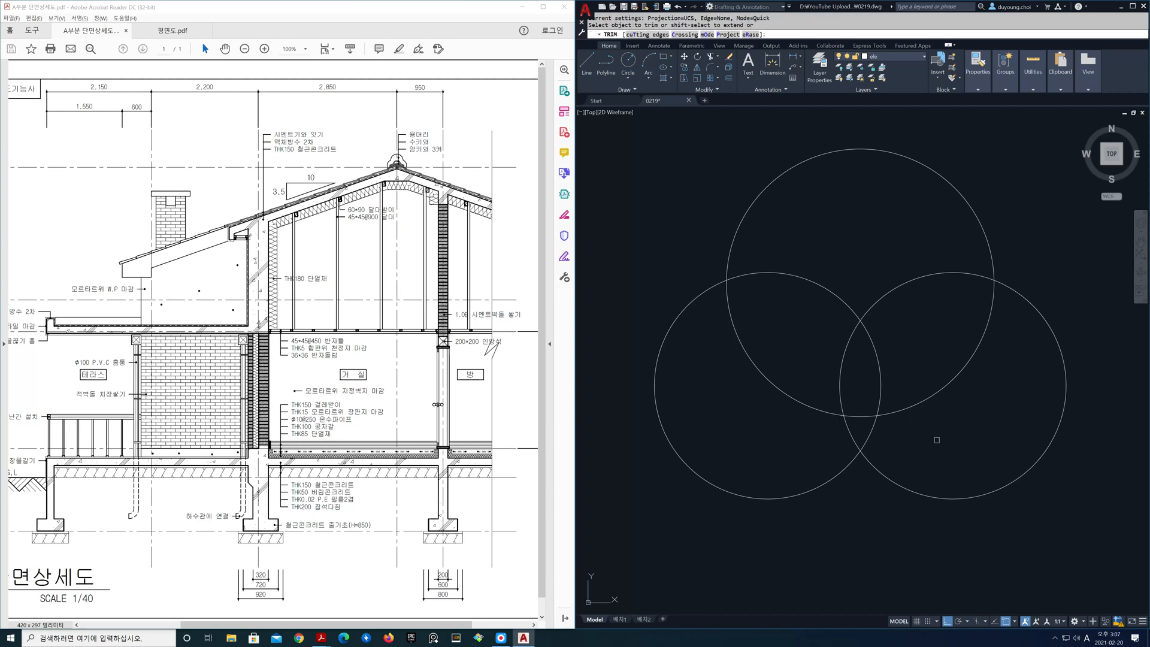
mouse_move(938, 440)
mouse_down()
mouse_move(904, 405)
mouse_move(817, 381)
mouse_move(841, 412)
mouse_move(815, 417)
mouse_up()
mouse_move(939, 398)
mouse_down()
mouse_move(899, 372)
mouse_move(745, 398)
mouse_move(789, 305)
mouse_move(942, 321)
mouse_up()
key(space)
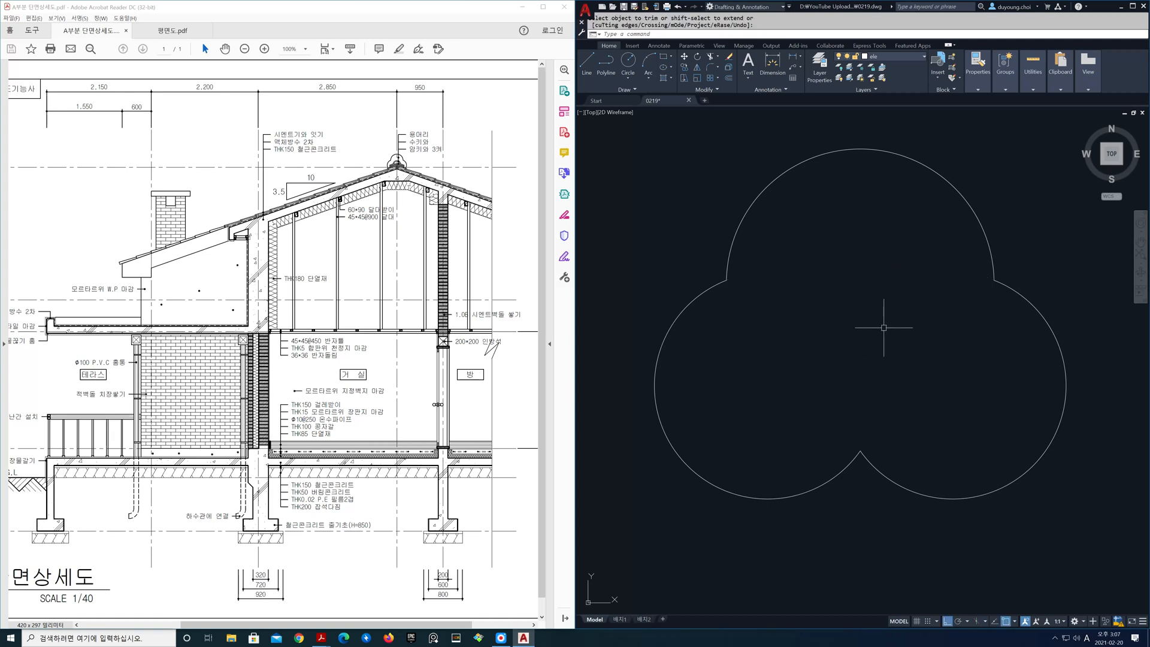
Step: Draw a circle of radius 370 on the fin layer between the trefoil outline and the ridge centreline
scroll(885, 327, down, 4)
middle_drag(886, 326, 717, 314)
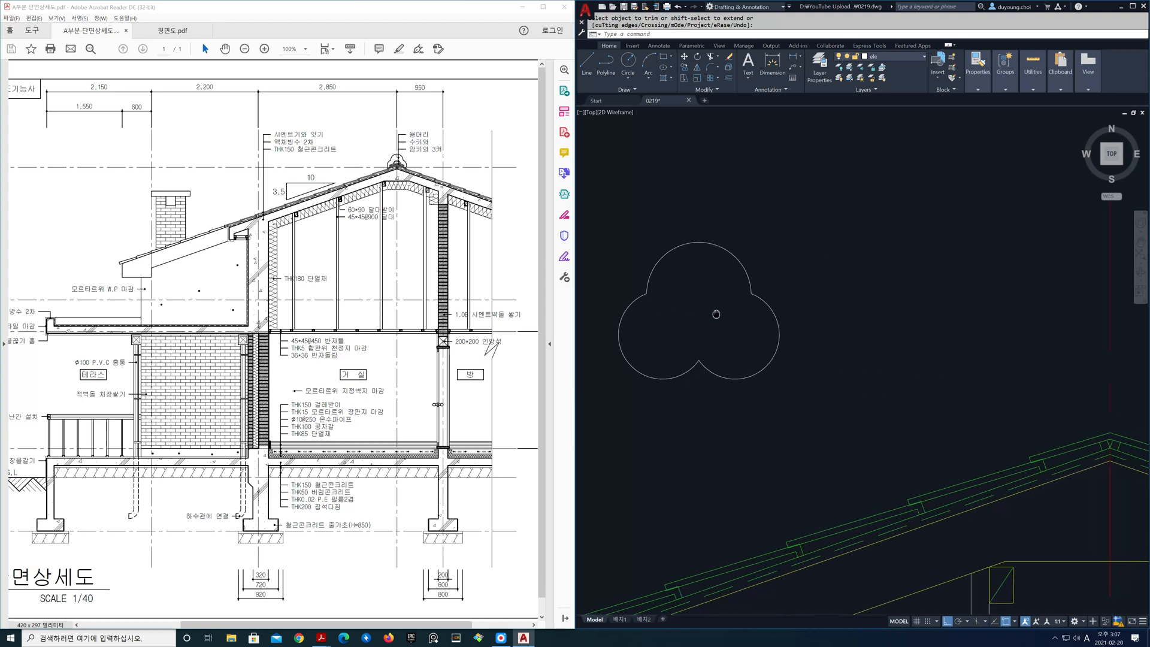
click(924, 60)
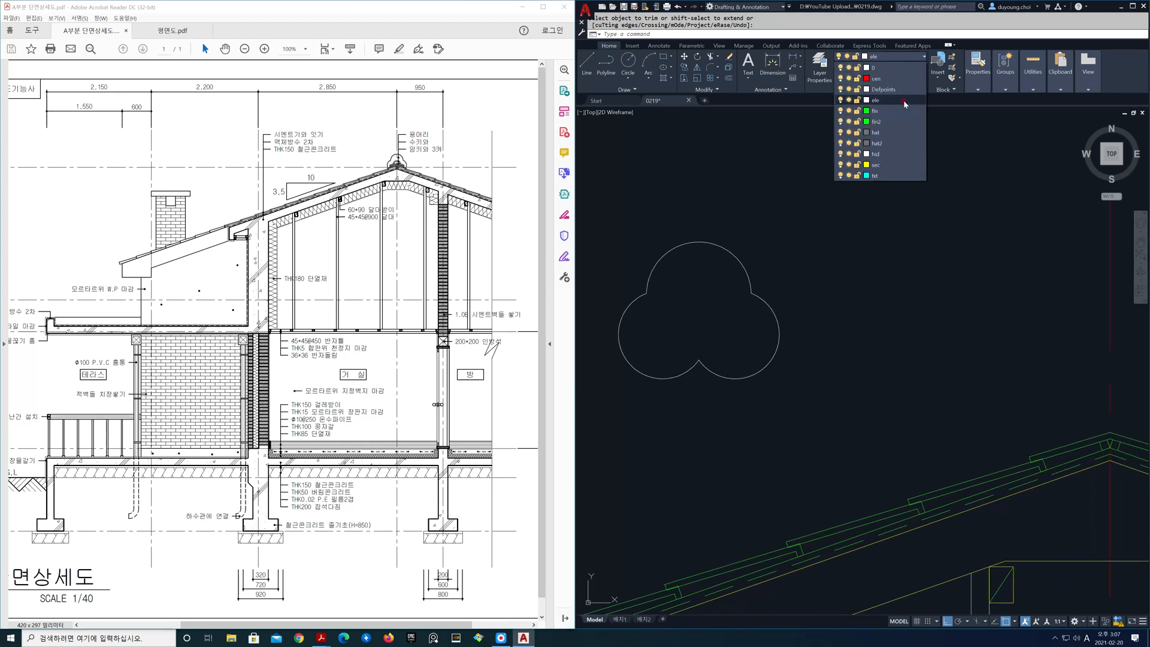
click(903, 112)
text(c)
key(Return)
click(950, 290)
text(370)
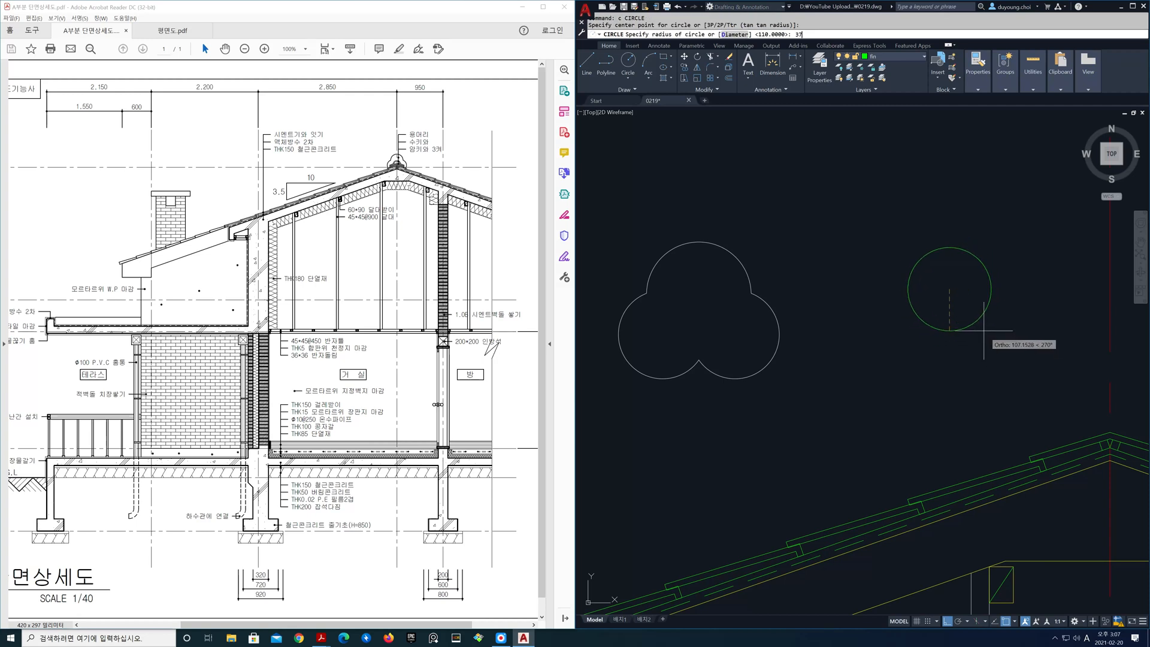
key(Return)
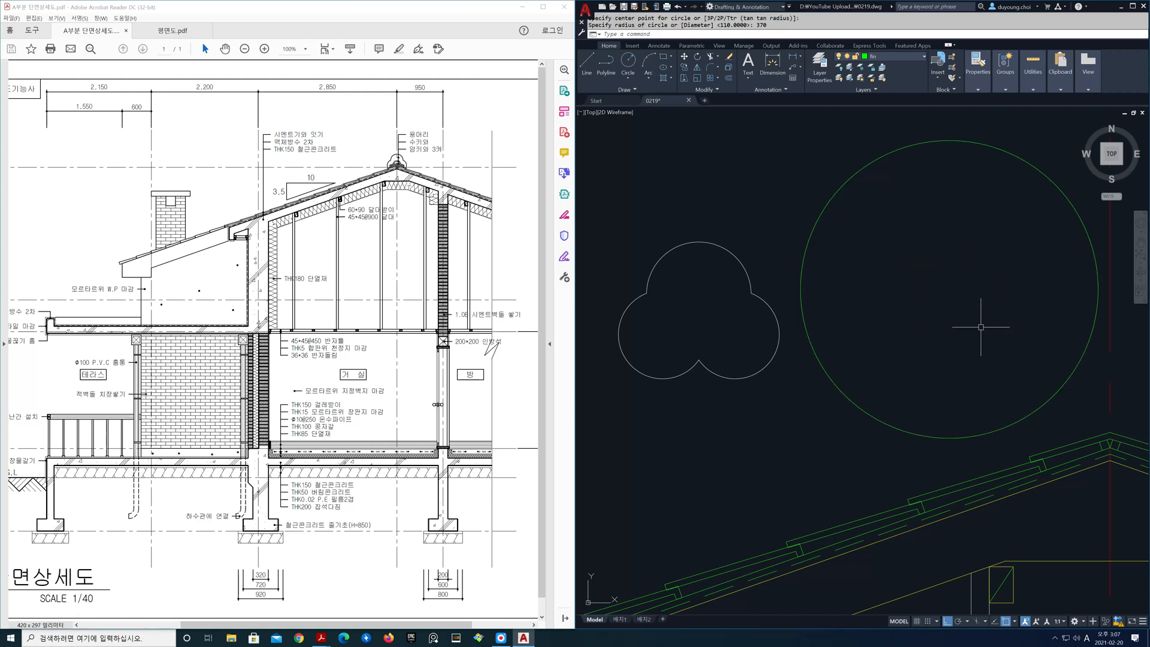
Step: Offset the large circle 15 inward
text(o)
key(Return)
text(15)
key(Return)
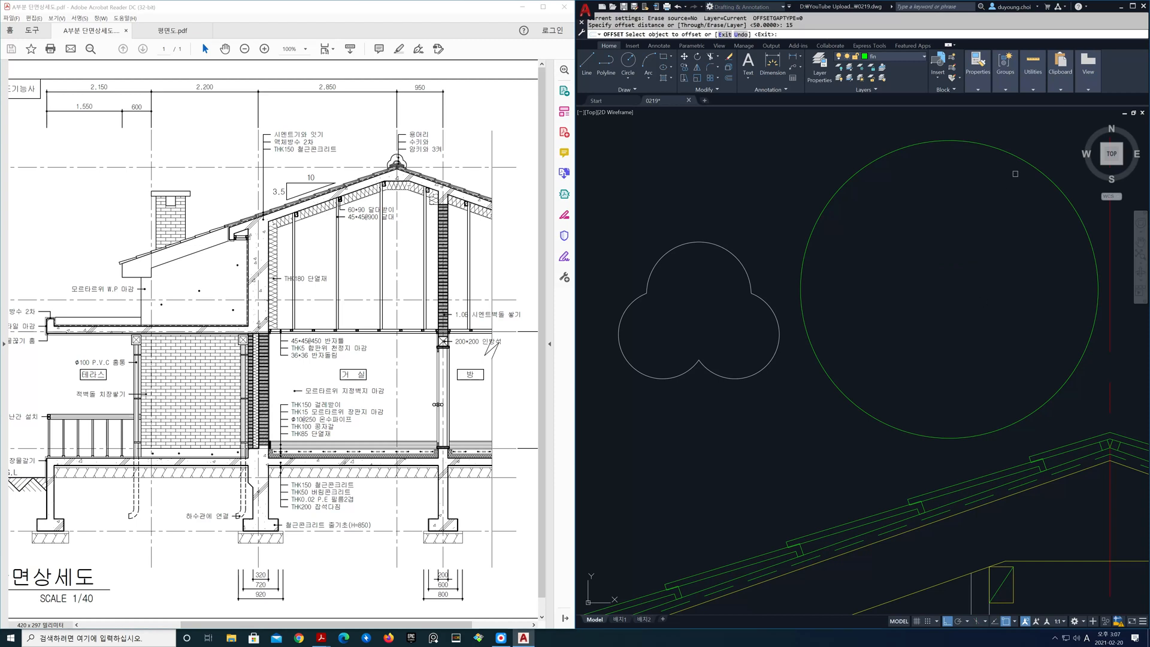
click(1018, 160)
click(983, 204)
scroll(965, 231, down, 1)
middle_drag(955, 239, 810, 332)
scroll(812, 332, down, 1)
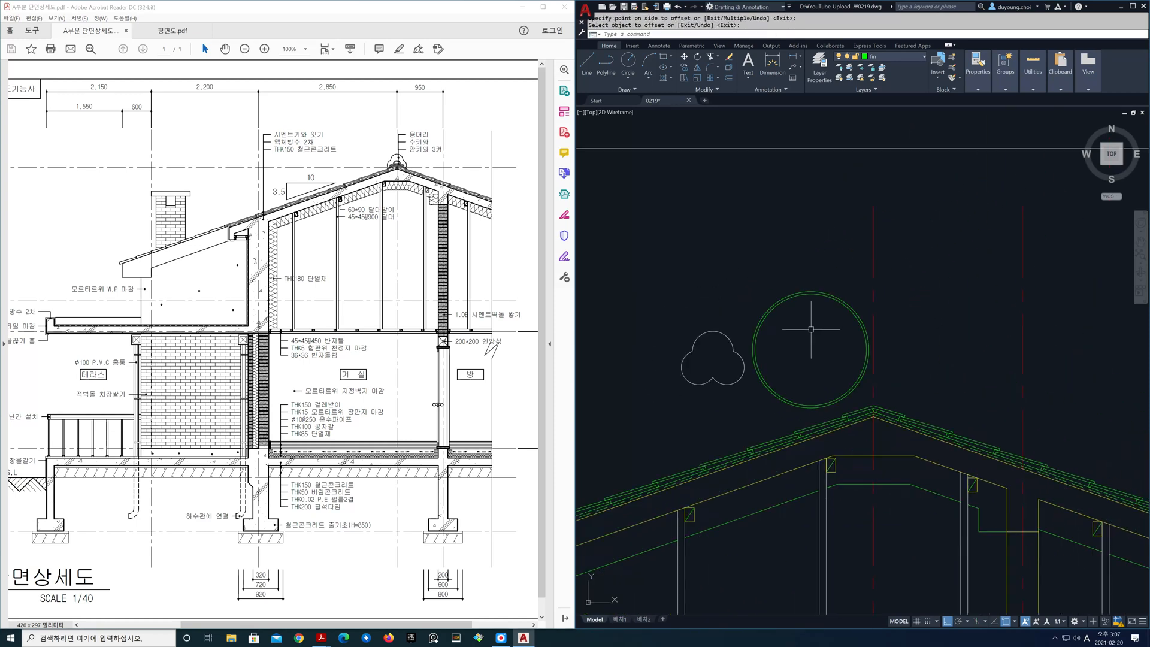
key(Return)
shift+right_click(812, 329)
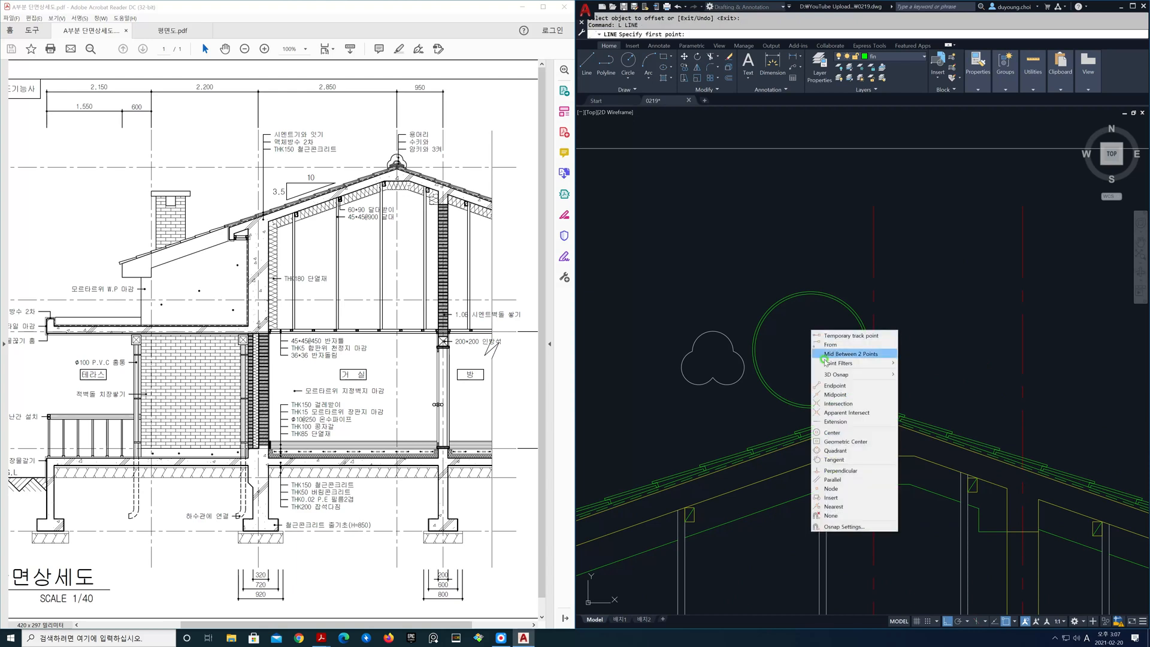
click(839, 432)
click(854, 323)
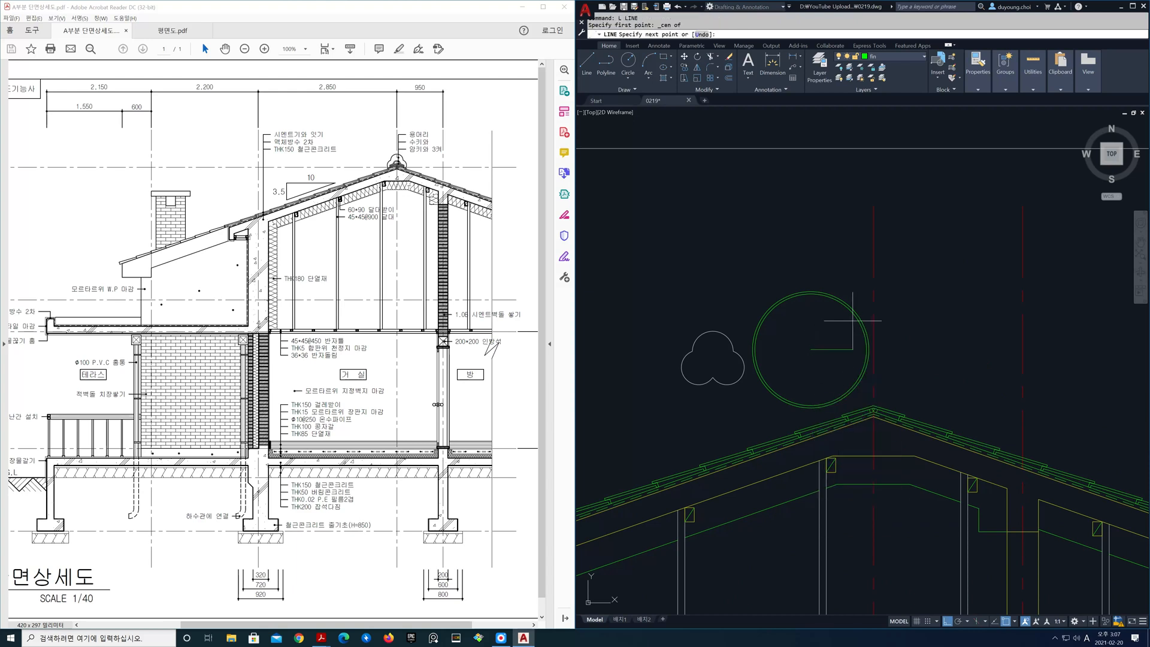
key(Return)
key(Return)
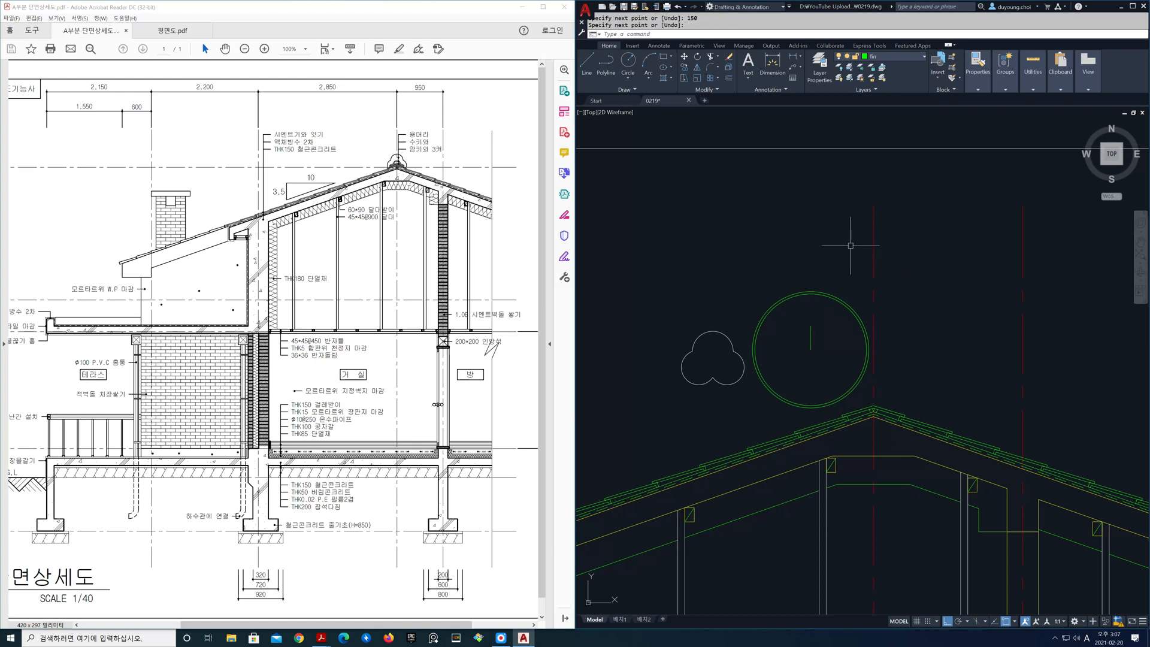
text(e)
key(space)
click(830, 357)
click(797, 331)
key(space)
Step: Draw a vertical line from the centre of the concentric circles upward past their top edge
text(l)
key(space)
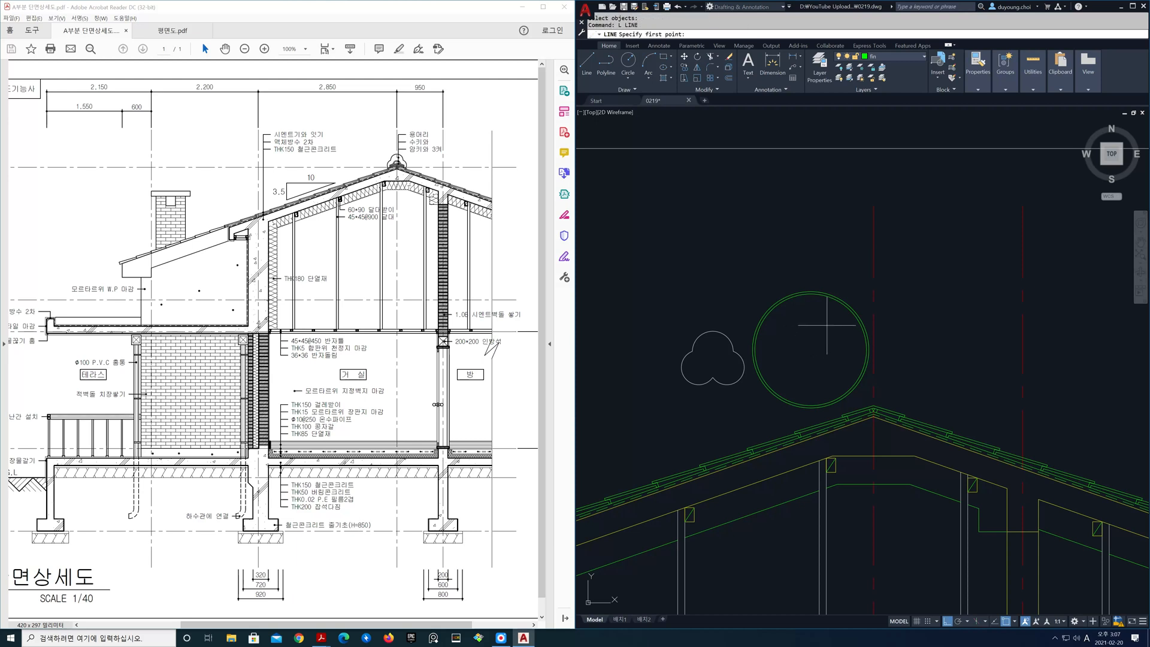
shift+right_click(840, 250)
click(858, 356)
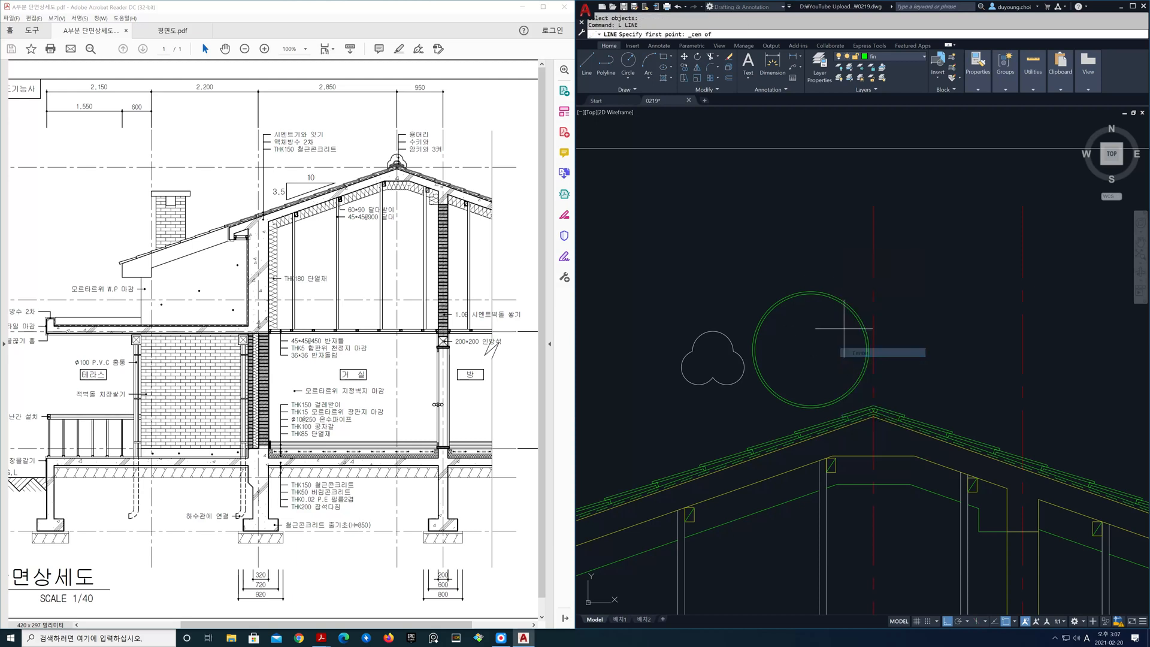
click(842, 307)
click(812, 217)
key(space)
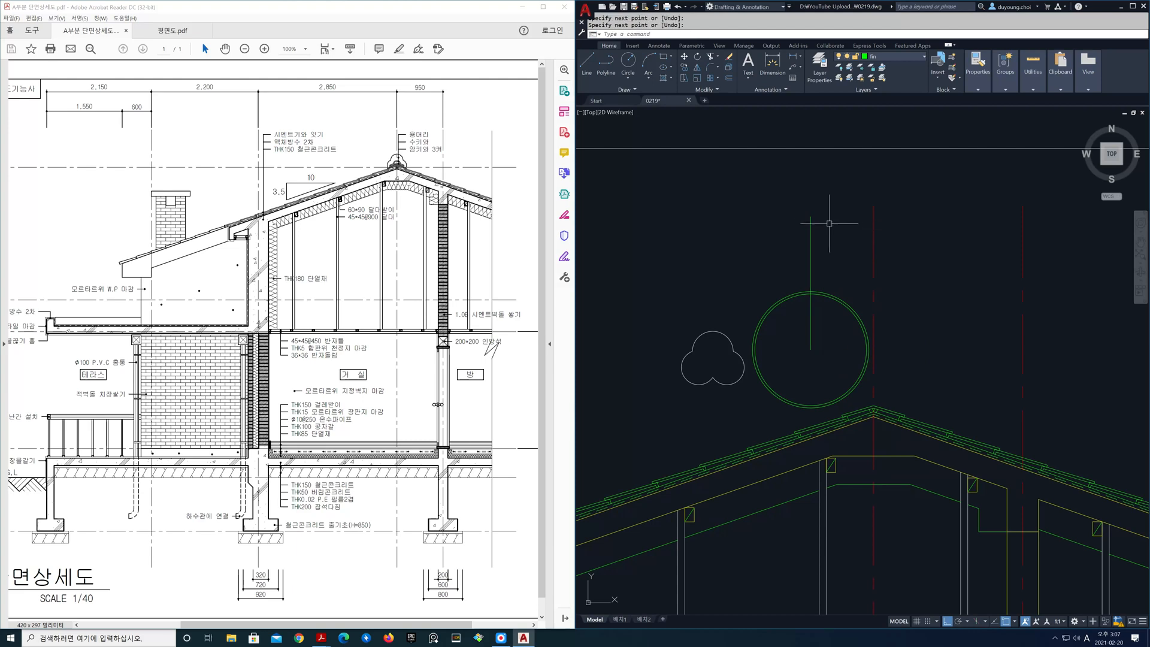
Step: Offset the vertical line 150 to each side
text(o)
key(space)
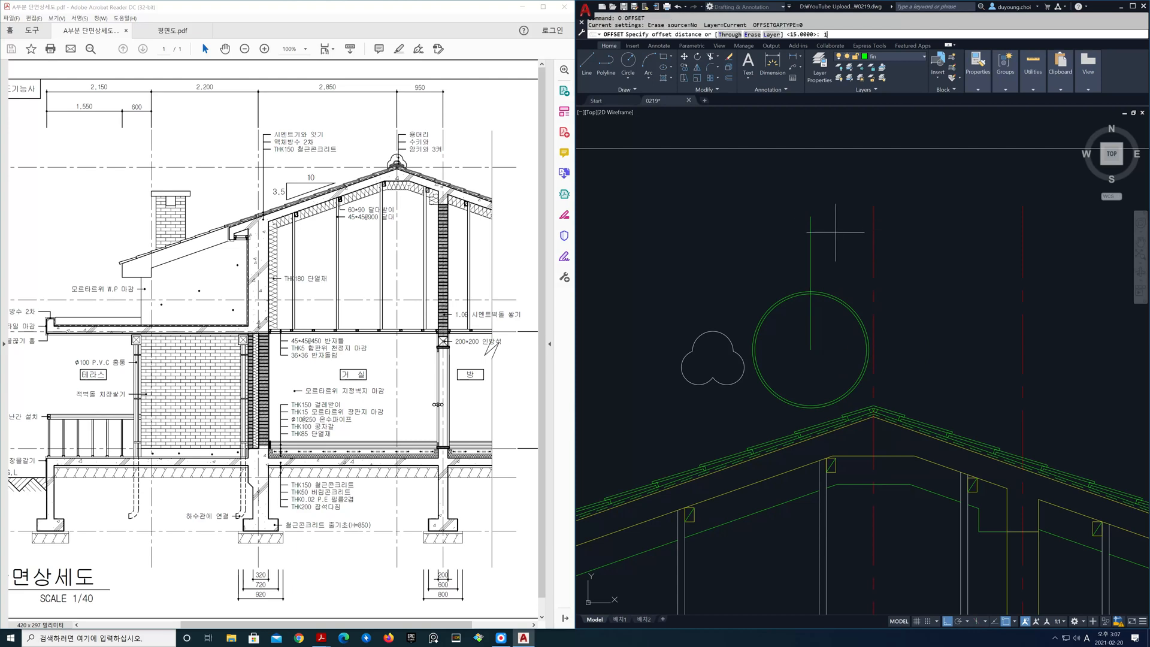
text(150)
key(space)
click(811, 242)
click(830, 246)
click(811, 243)
click(765, 250)
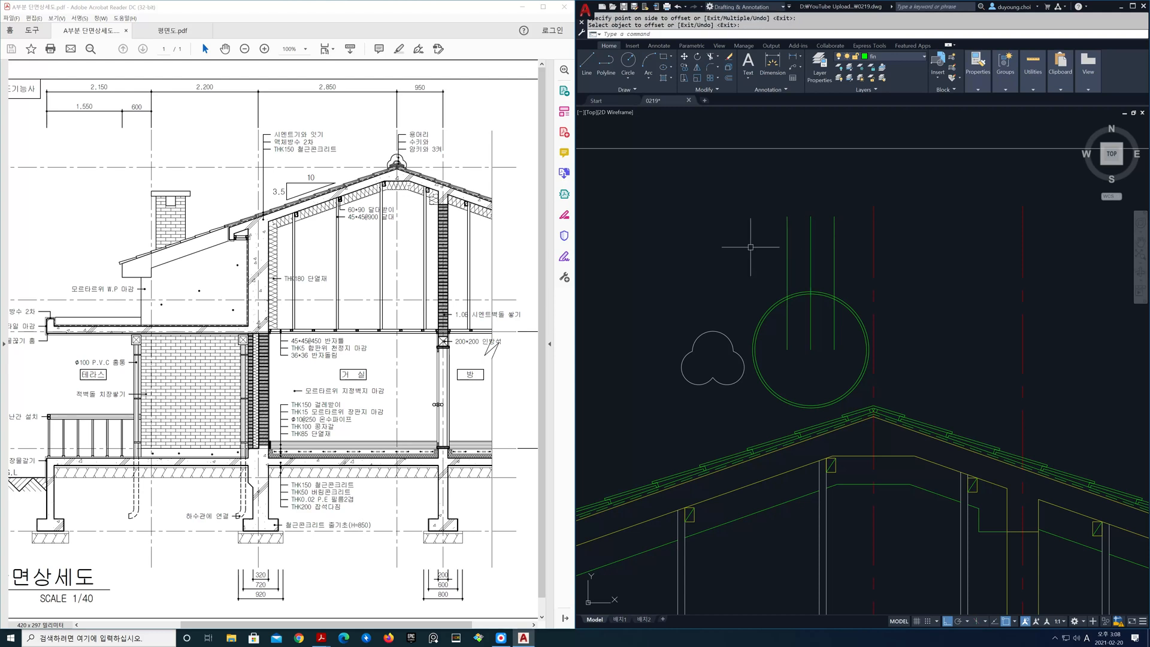
Step: Erase the middle vertical line running from the circles' centre
text(e)
key(space)
click(822, 255)
click(800, 249)
key(space)
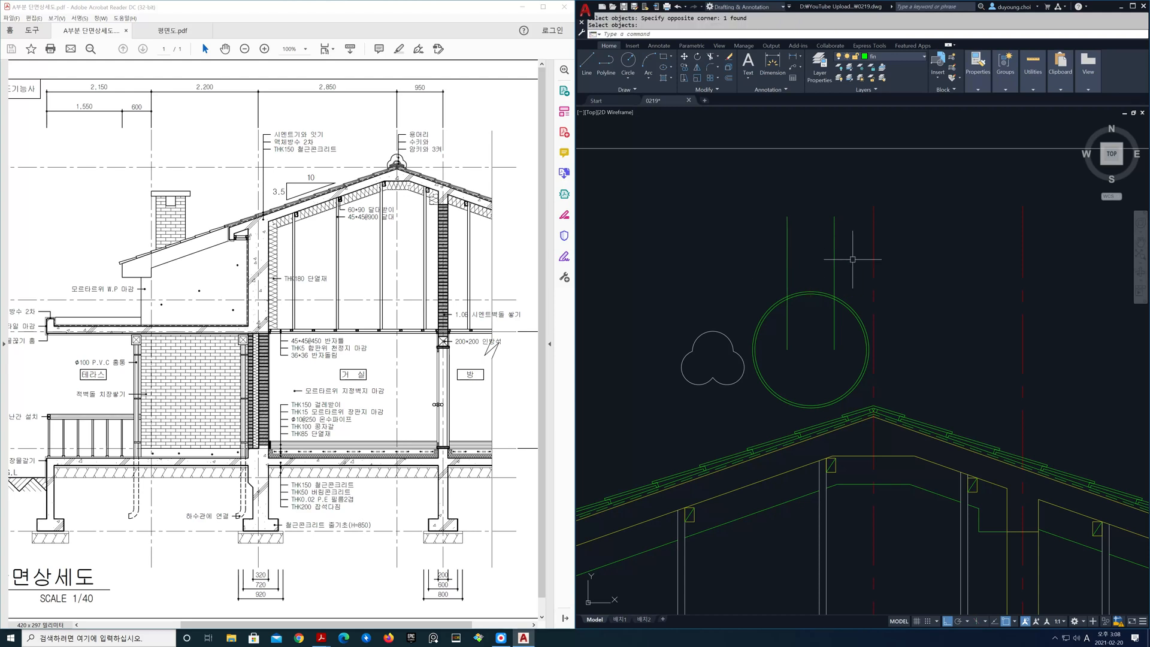
Step: Trim the circles and the two vertical lines to leave only the upper arc band with closed ends
text(tr)
key(space)
mouse_move(852, 259)
mouse_down()
mouse_move(773, 320)
mouse_move(845, 314)
mouse_up()
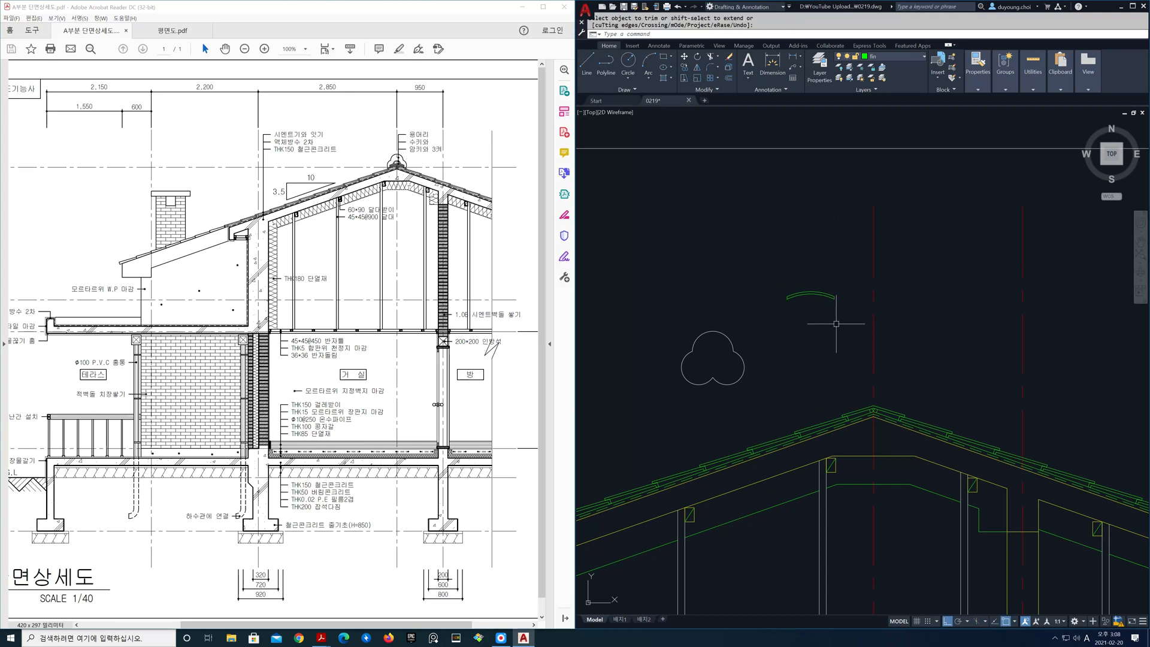
Step: Copy the closed arc band straight down at distances of 20 and 40 to stack three bands
scroll(815, 302, up, 5)
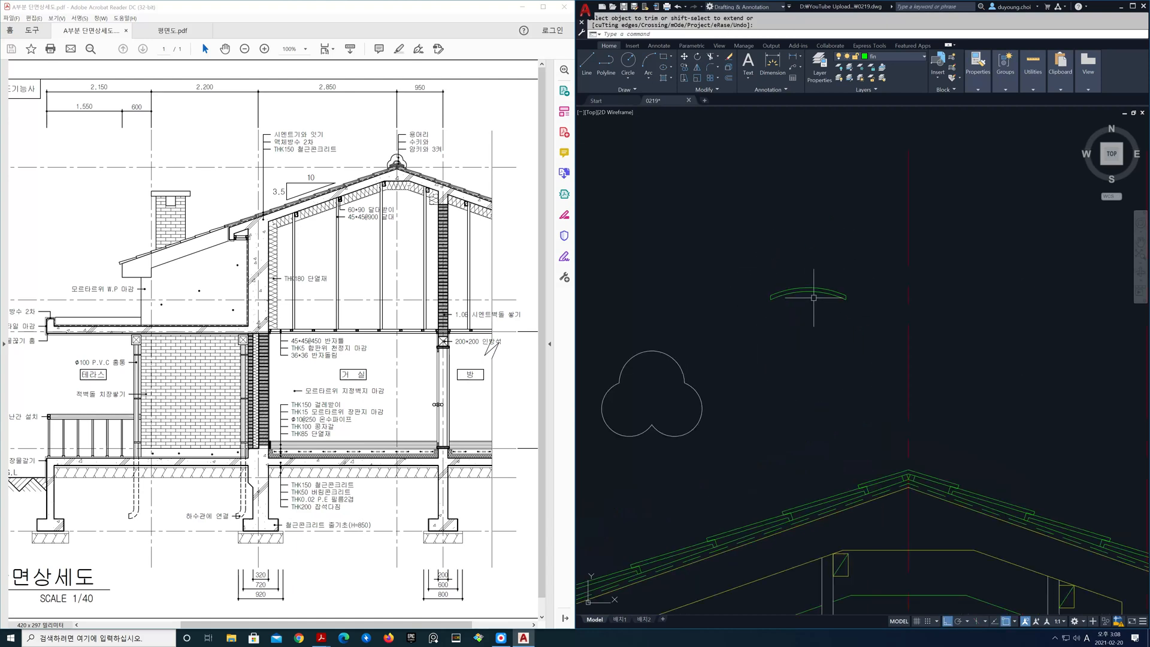
scroll(803, 283, up, 2)
middle_drag(803, 283, 827, 282)
text(co)
key(space)
click(1052, 359)
click(654, 235)
key(space)
click(650, 233)
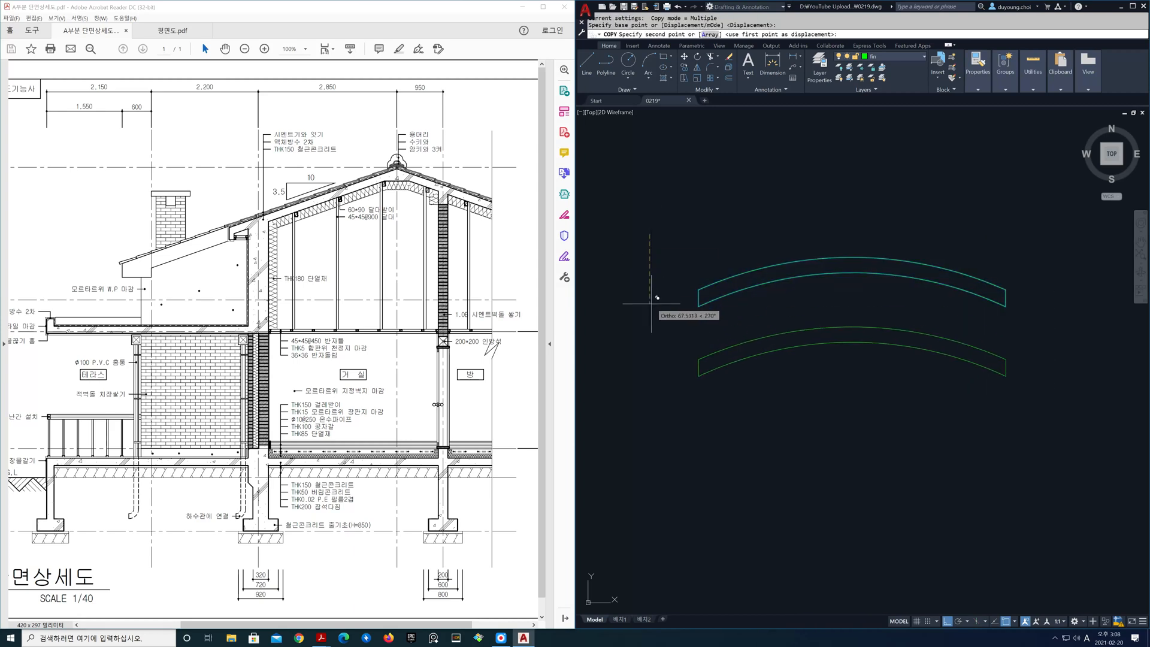
text(20)
key(Return)
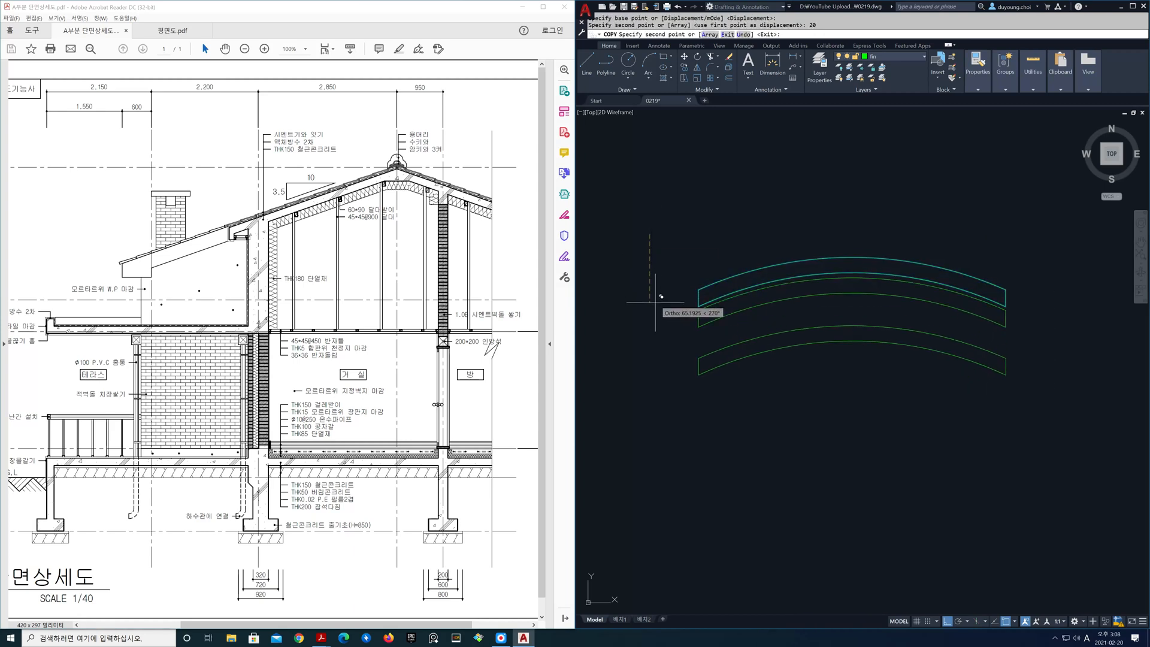
text(40)
key(Return)
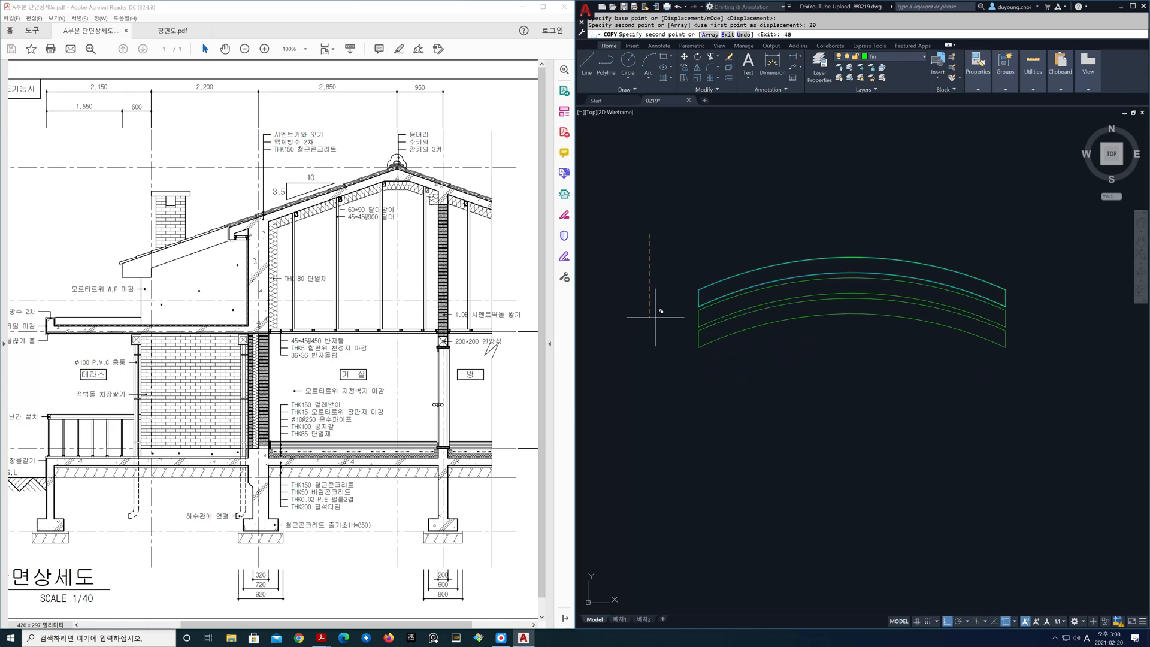
key(Return)
Step: Draw a circle centred on the midpoint of the middle band's upper arc, reaching above the top band
middle_drag(801, 321, 827, 421)
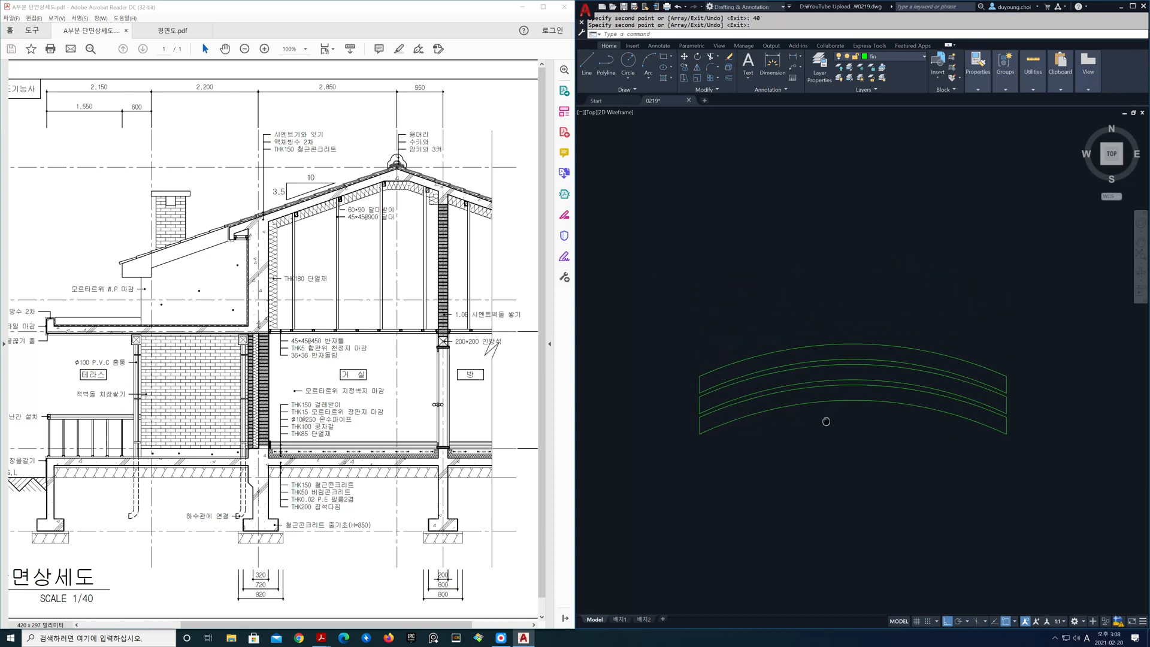
text(c)
key(Return)
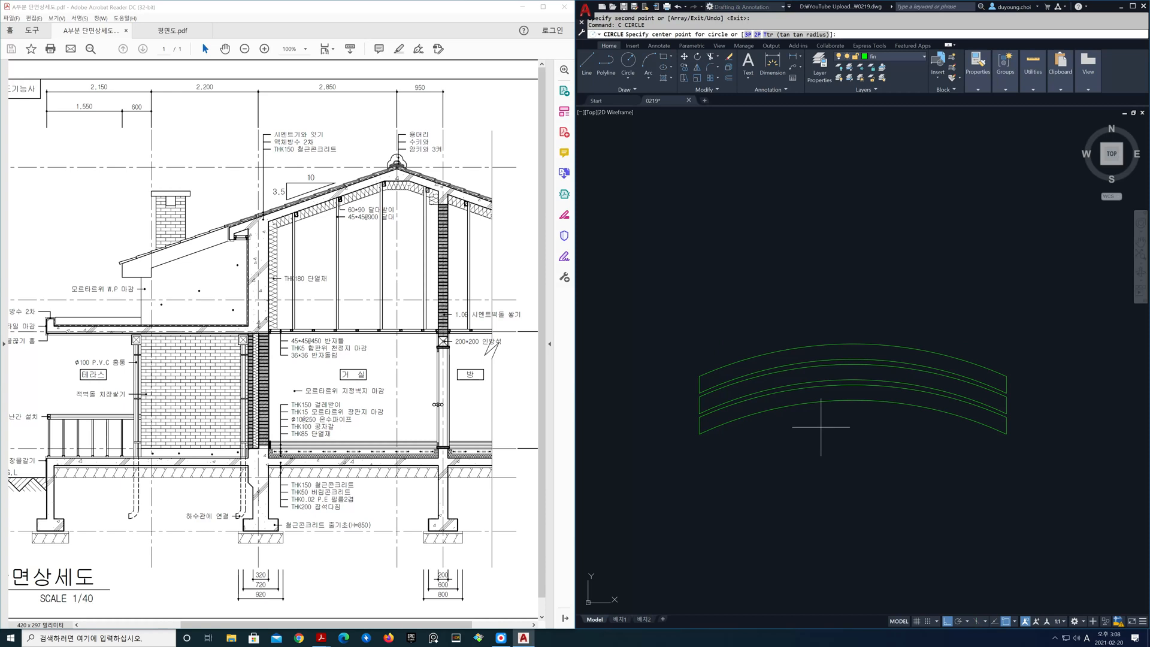
shift+right_click(821, 427)
click(845, 492)
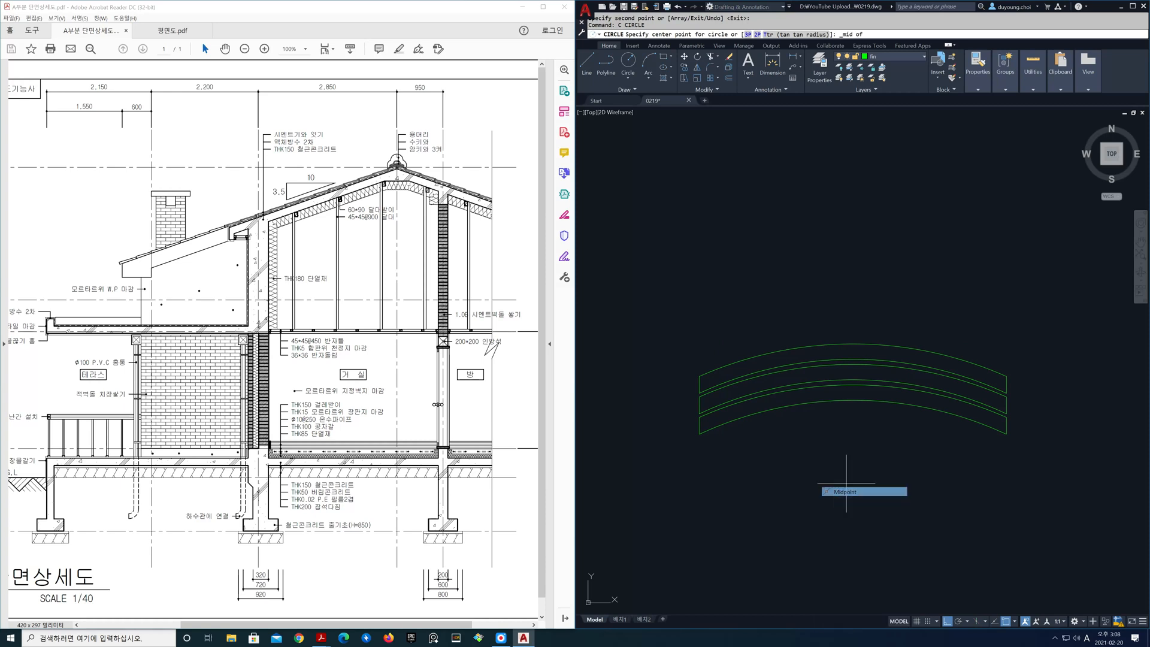
click(852, 363)
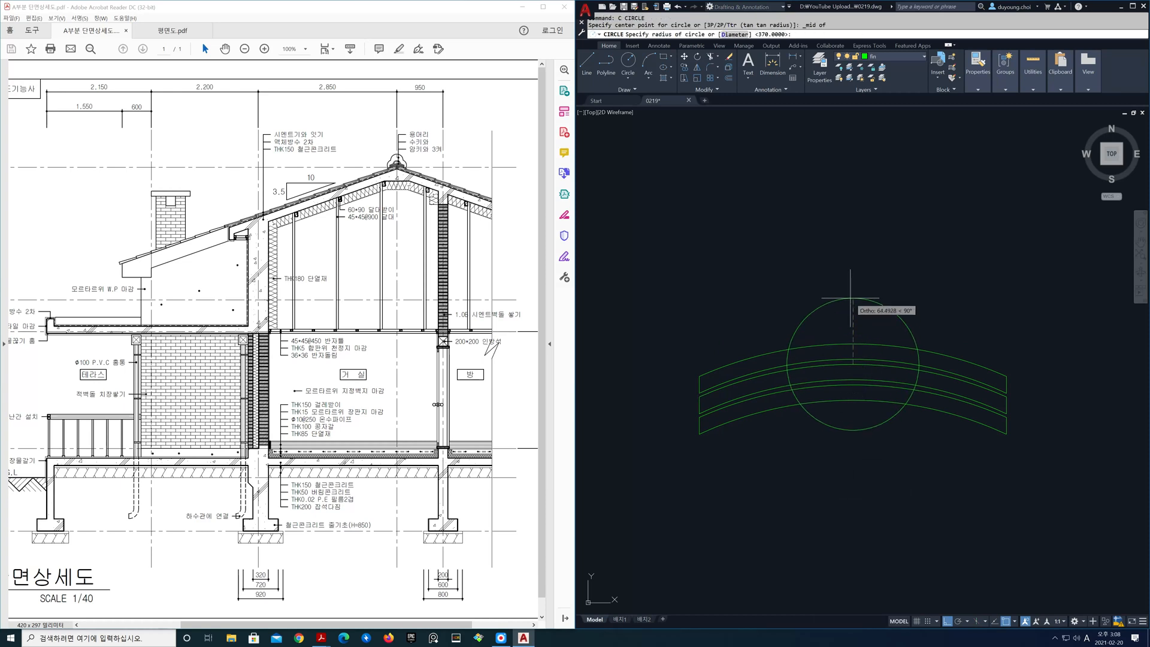
click(847, 283)
Step: Offset the circle over the arc bands 15 inward
text(o)
key(Return)
text(15)
key(Return)
click(838, 283)
click(840, 304)
key(Return)
Step: Move the arc bands and circles from the outer circle's bottom quadrant to the trefoil outline's lower cusp
scroll(841, 306, down, 5)
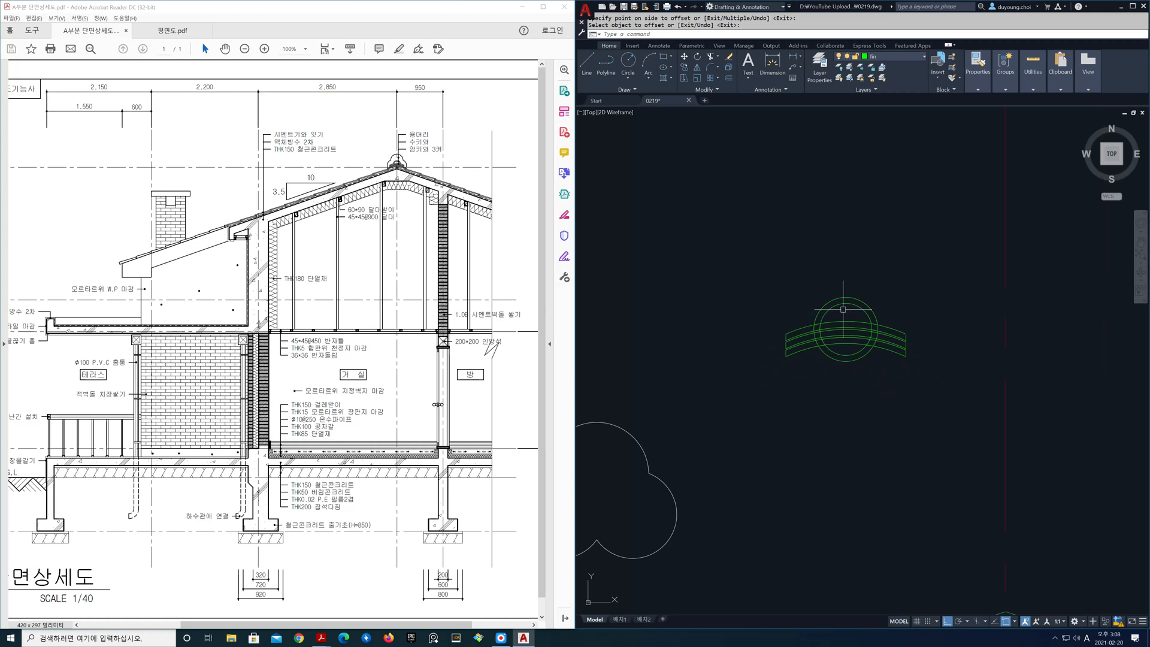
middle_drag(827, 315, 879, 303)
text(m)
key(Return)
click(927, 358)
click(807, 276)
key(Return)
shift+right_click(803, 277)
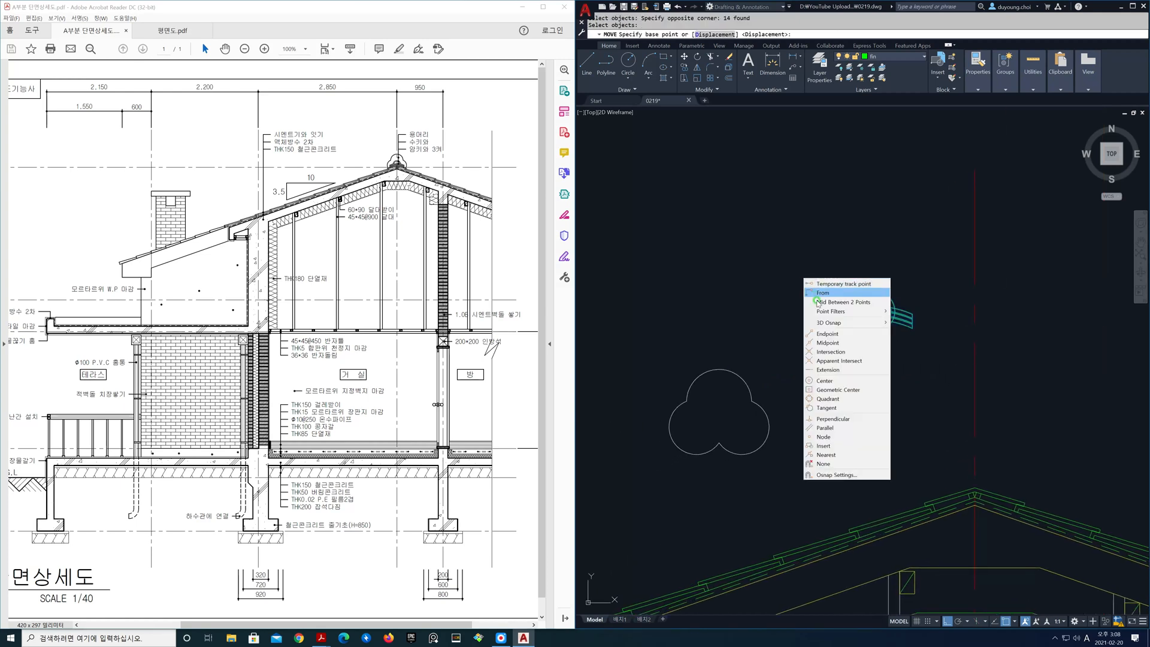
click(827, 399)
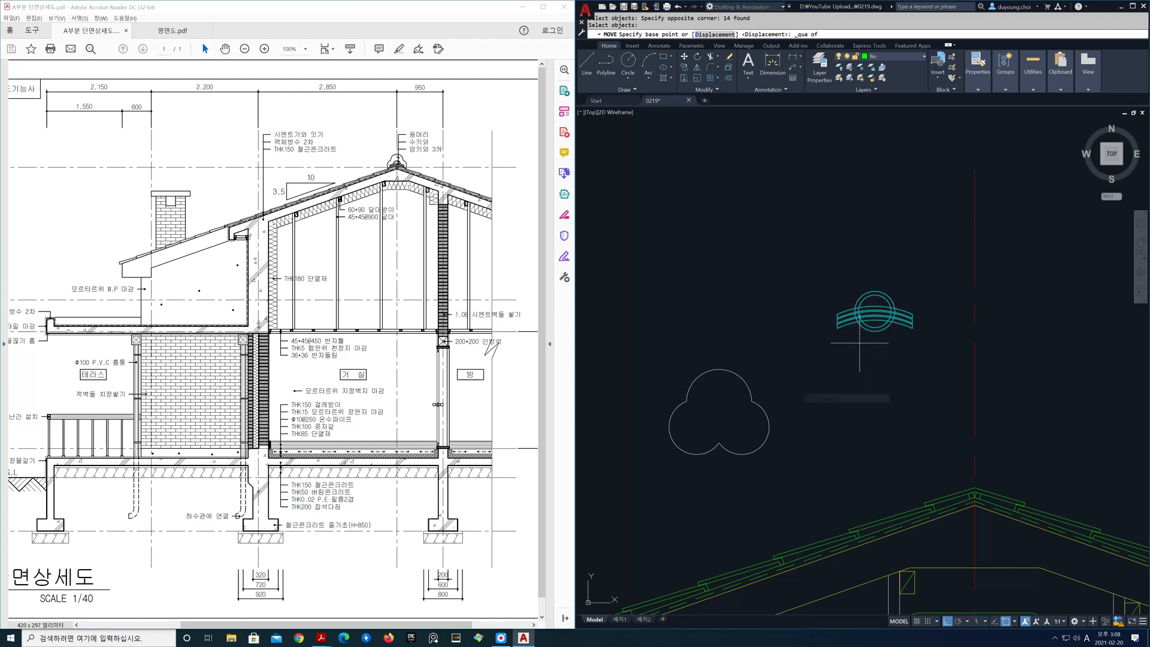
click(875, 332)
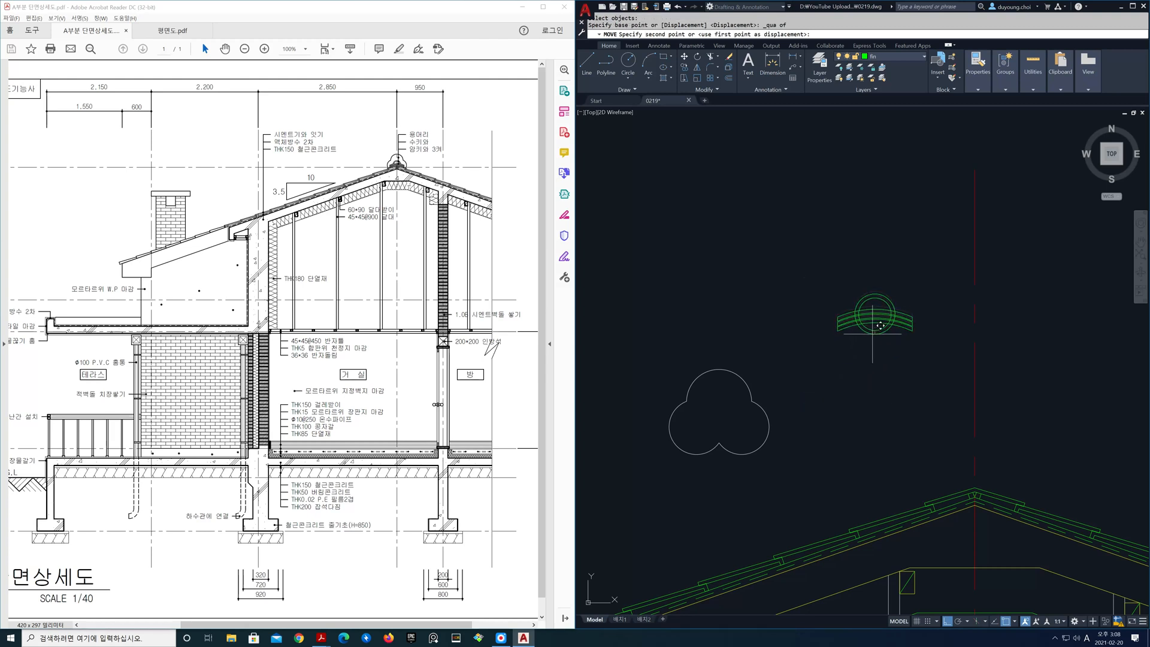
click(718, 441)
Step: Trim both circles below the top arc band's upper edge, leaving only the half rings above it
mouse_move(717, 440)
middle_down()
mouse_move(743, 400)
mouse_move(861, 359)
middle_up()
scroll(861, 360, up, 4)
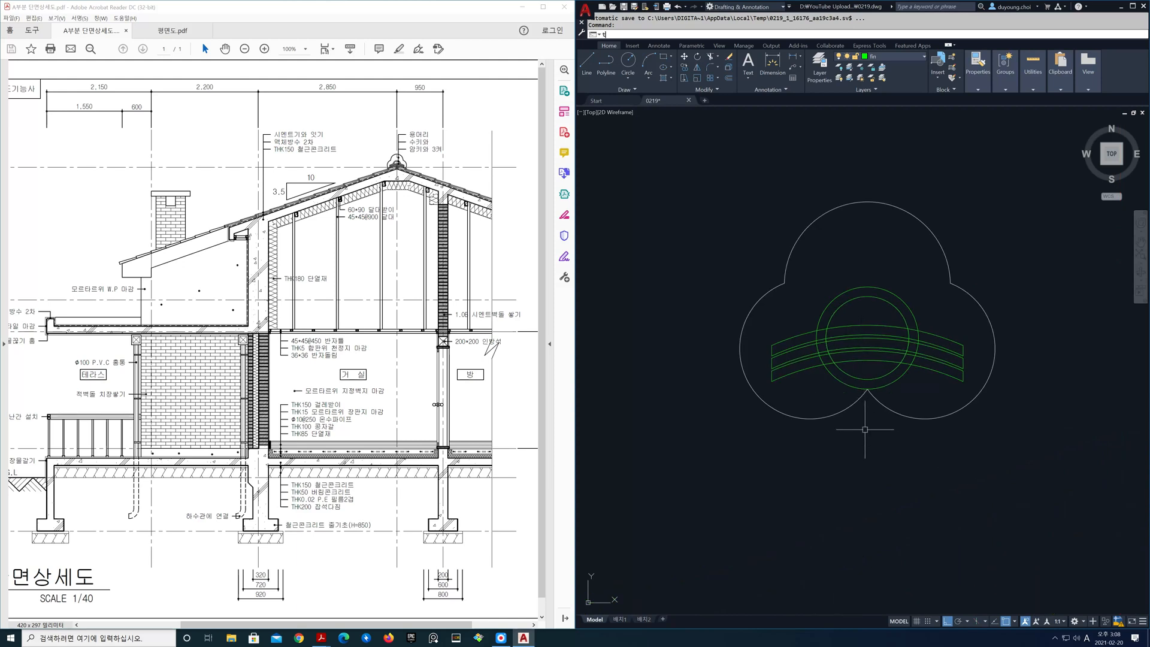
key(Return)
click(876, 326)
key(space)
click(910, 396)
click(881, 372)
key(space)
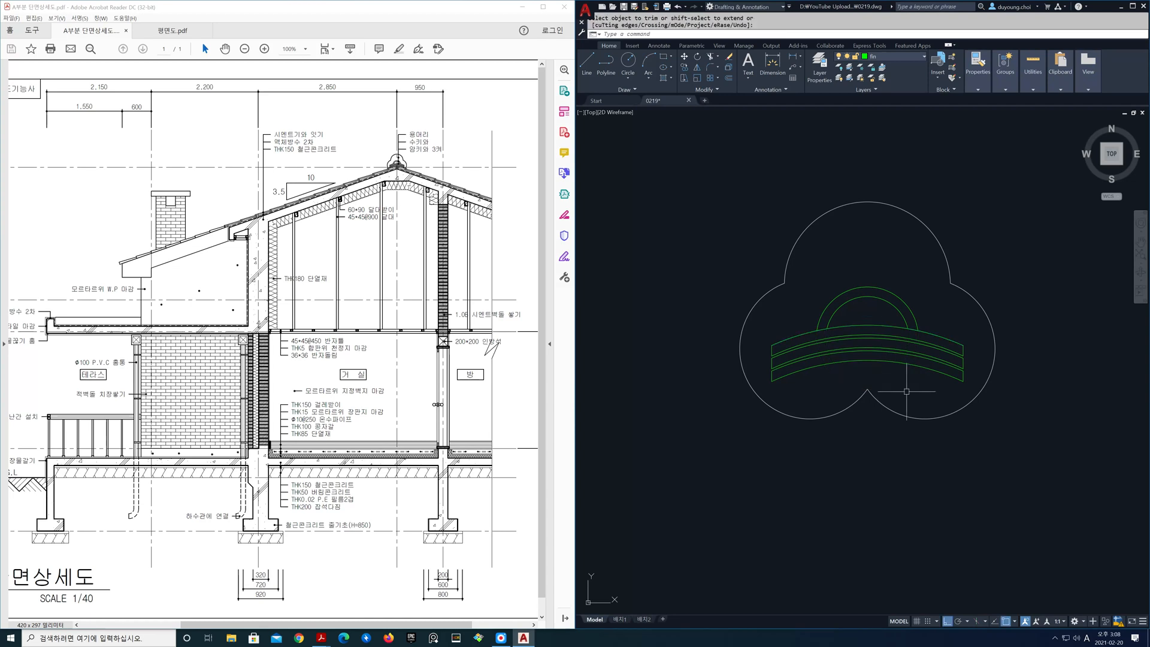
Step: Move the whole ridge ornament from the trefoil's lower cusp to the roof tiles' apex on the ridge centreline
text(m)
key(space)
click(1037, 457)
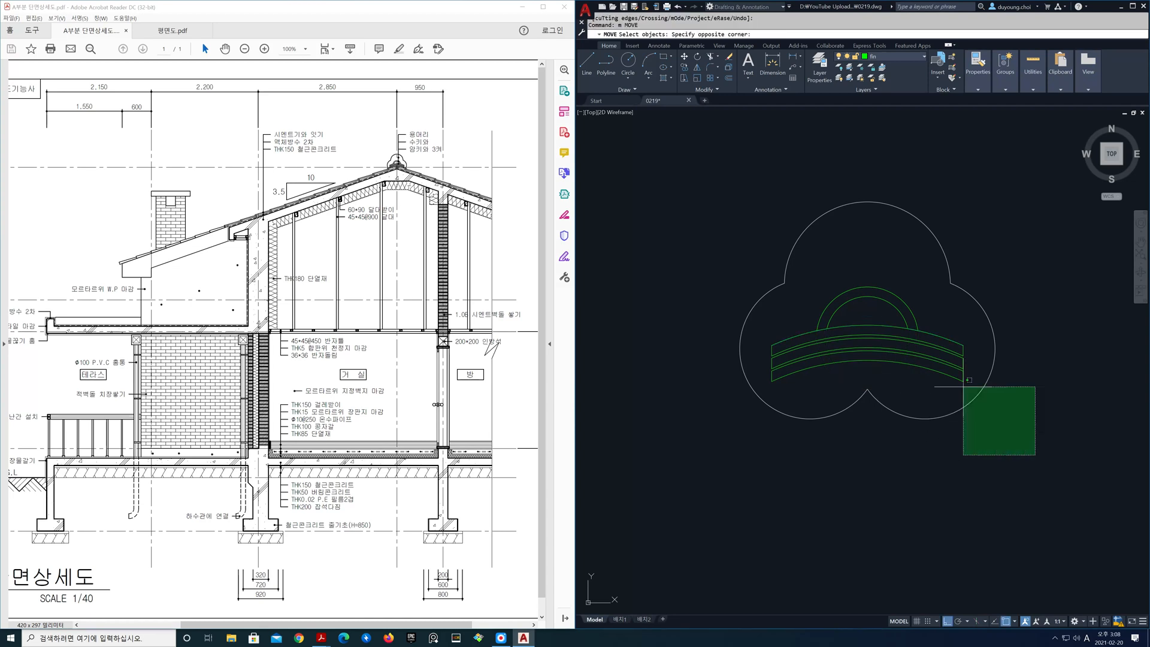
click(710, 136)
key(space)
click(868, 389)
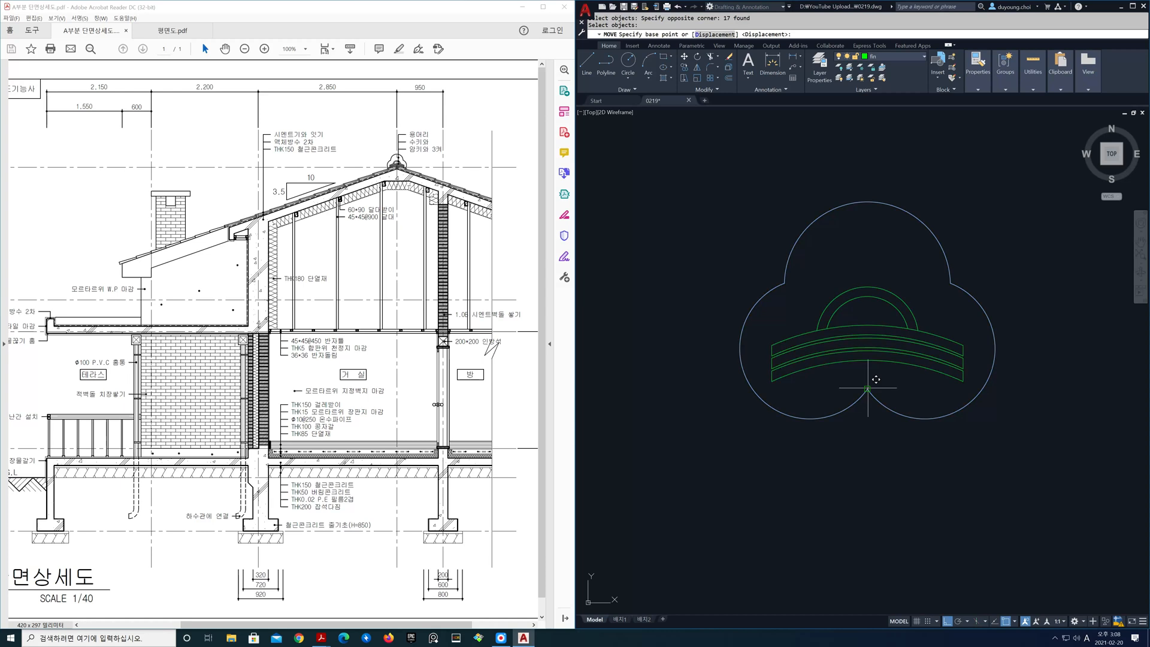
scroll(918, 397, down, 1)
middle_drag(960, 429, 468, 254)
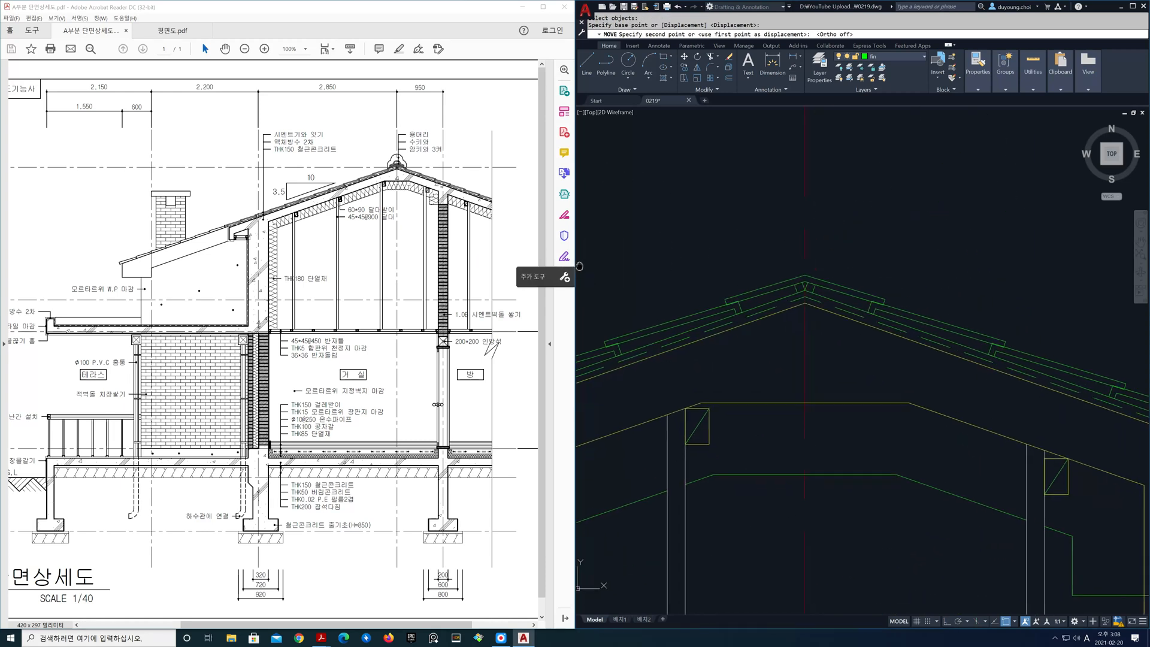
click(813, 261)
scroll(839, 282, up, 2)
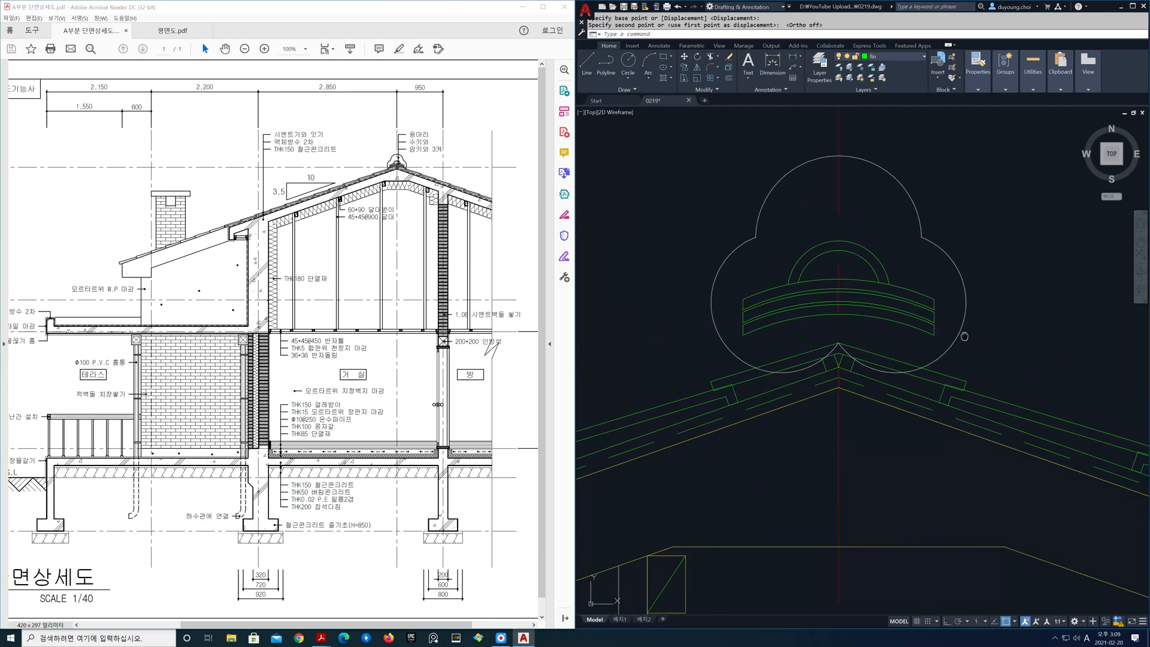
Step: Draw a vertical guide line down from the lowest arc band's lower-left corner through the roof tile lines
text(l)
key(Return)
click(744, 336)
key(F8)
click(745, 502)
key(Return)
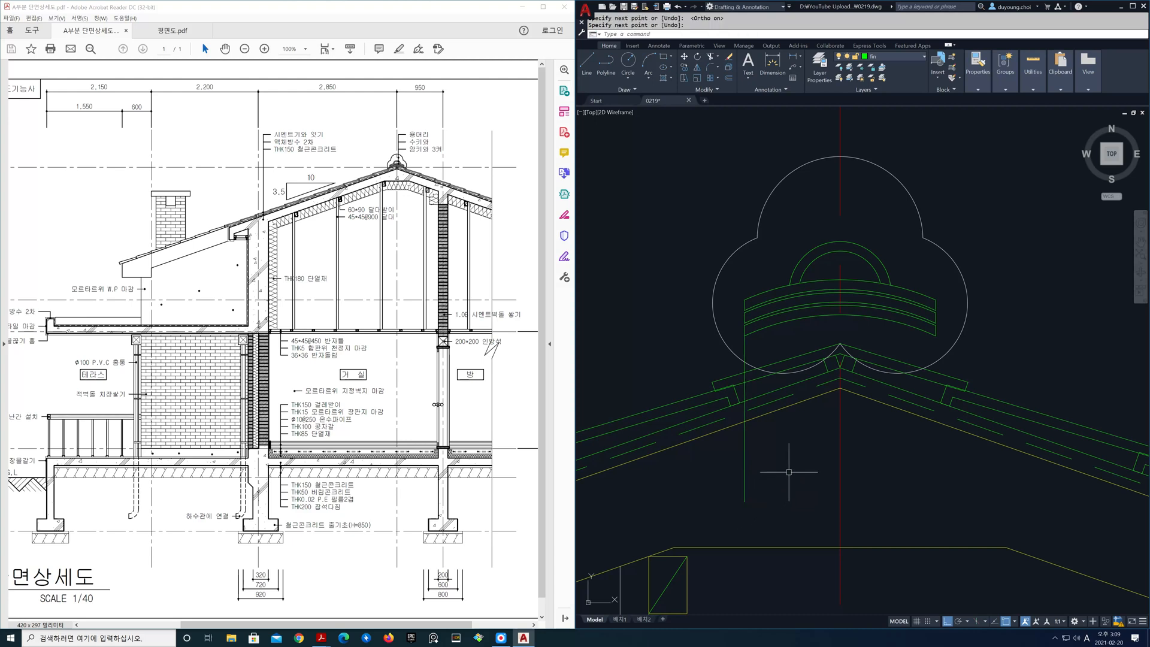
Step: Move the ridge ornament down so the lowest band's lower-left corner meets the roof tile line along the guide line
text(m)
key(Return)
text(p)
key(Return)
key(Return)
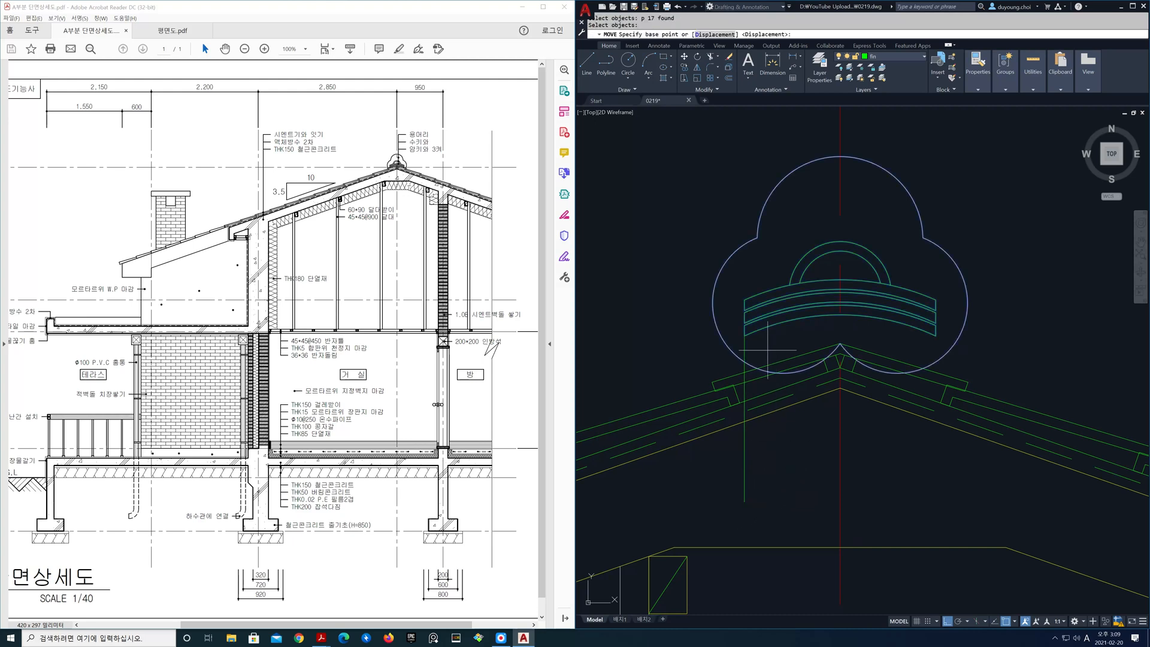
click(745, 336)
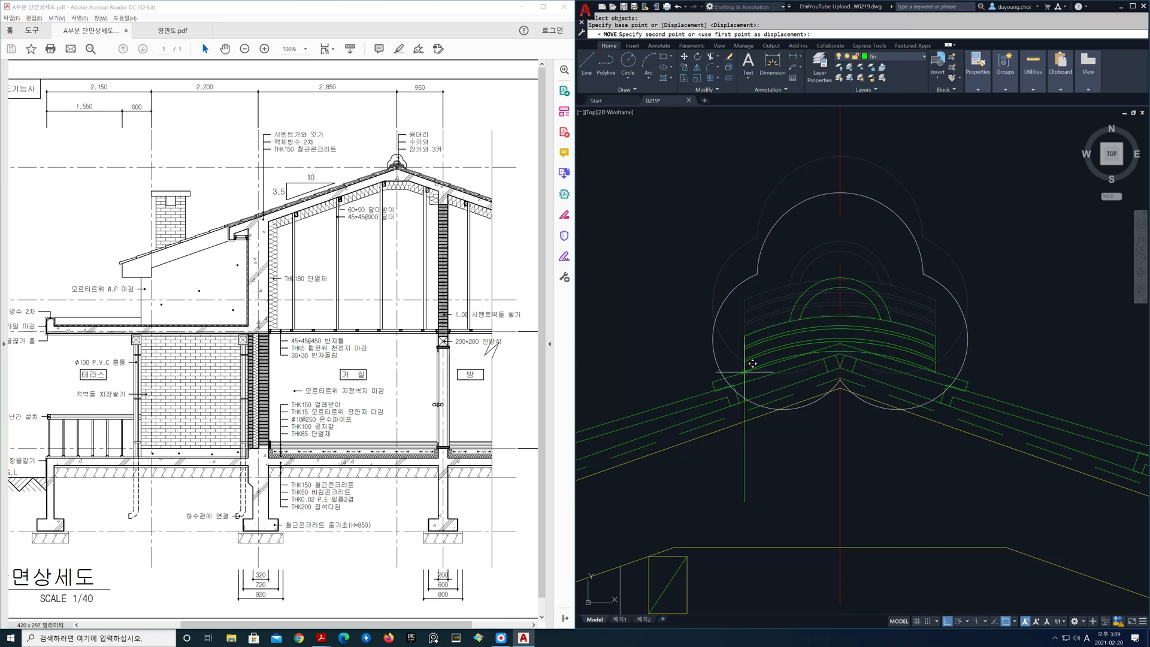
click(745, 372)
Step: Erase the vertical guide line below the ridge ornament's left end
text(e)
key(Return)
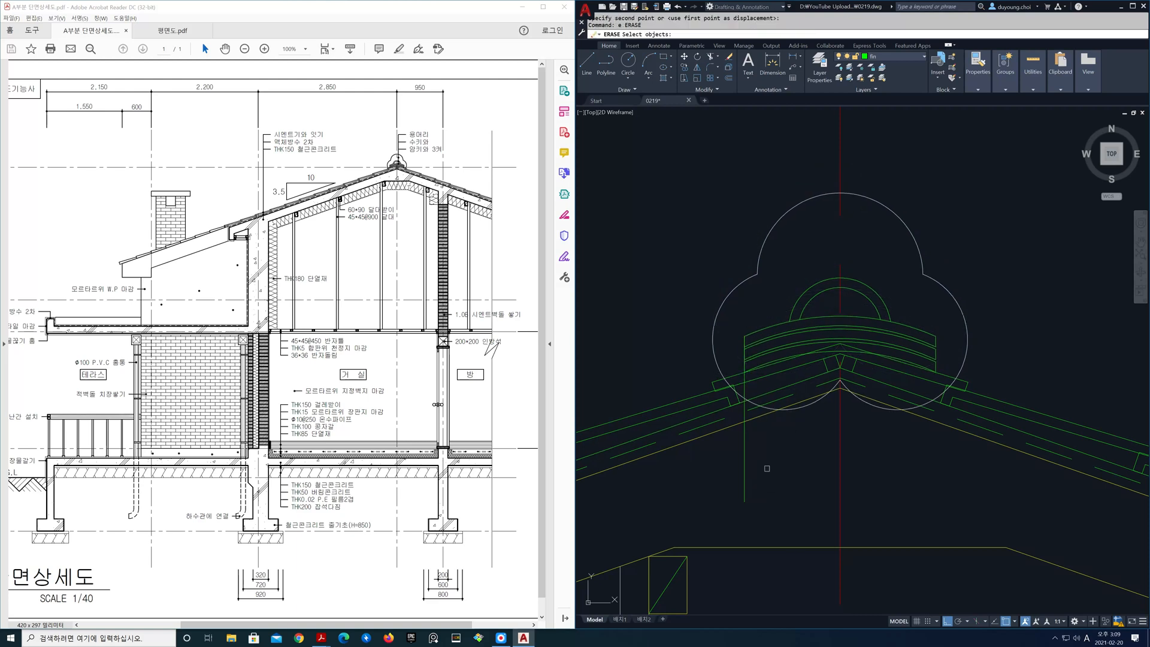
click(745, 456)
key(Return)
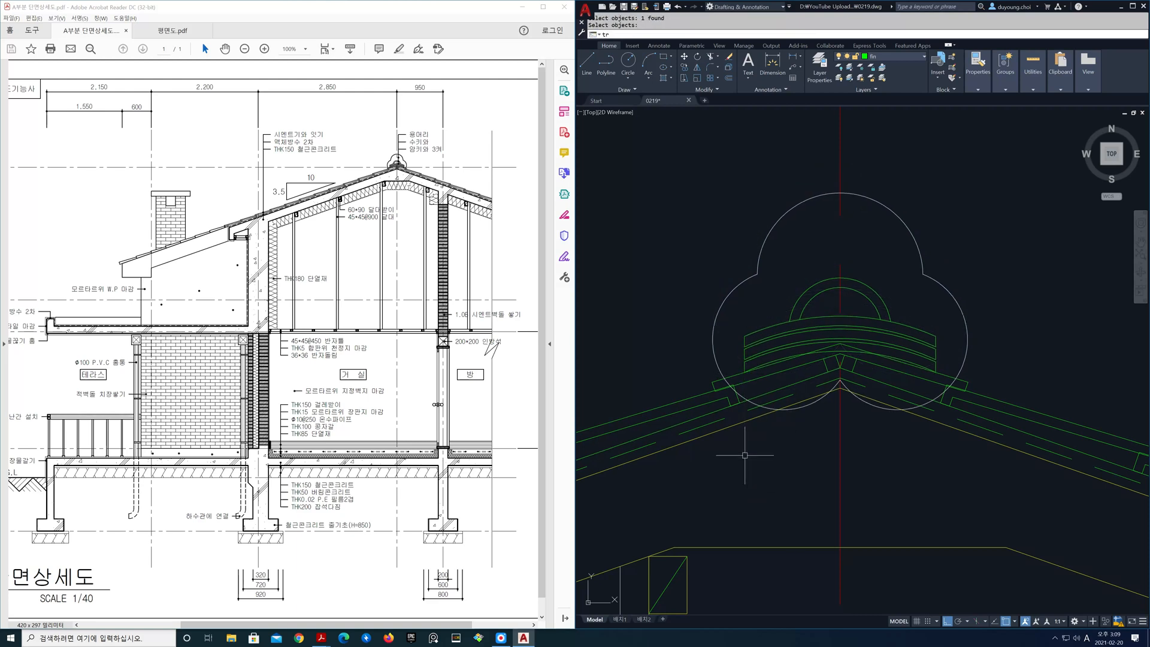
Step: Trim the trefoil outline's lower lobes below the roof, using the two outer roof tile lines as cutting edges
text(trt)
key(Return)
text(ts or)
key(Return)
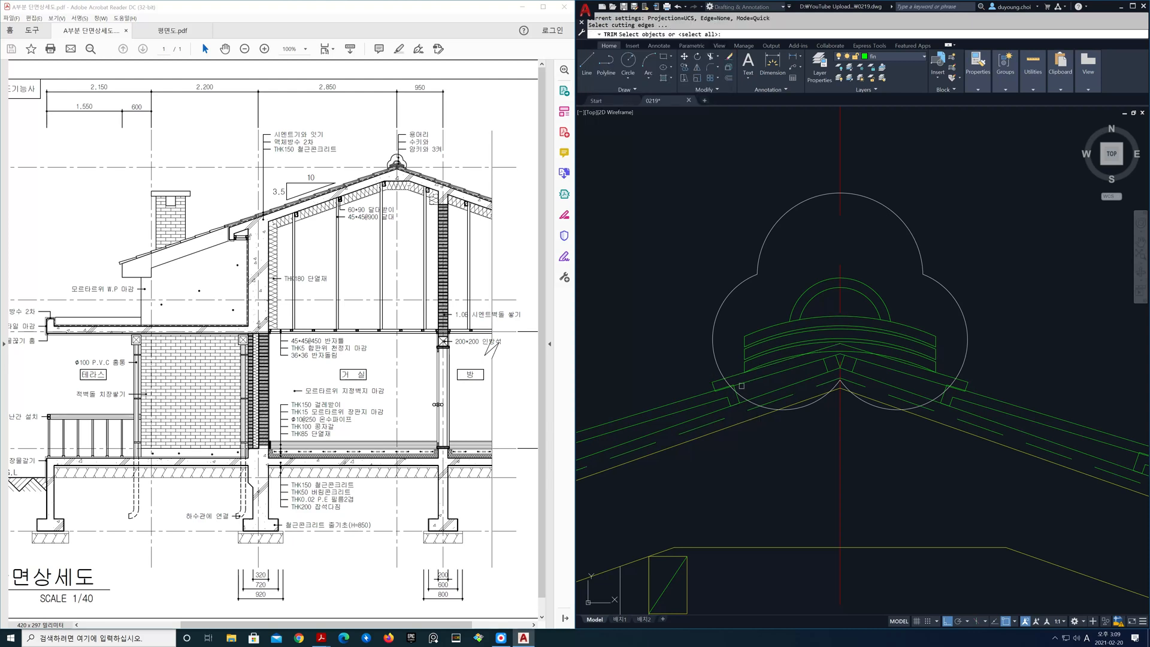
click(738, 376)
click(899, 361)
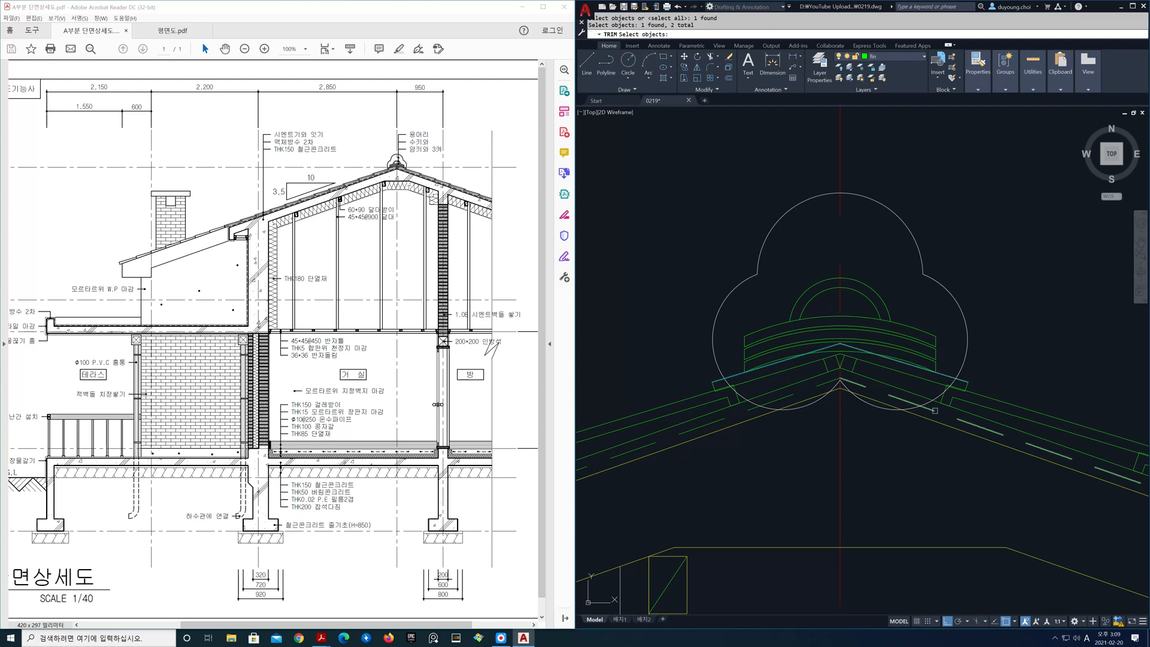
key(Return)
click(878, 408)
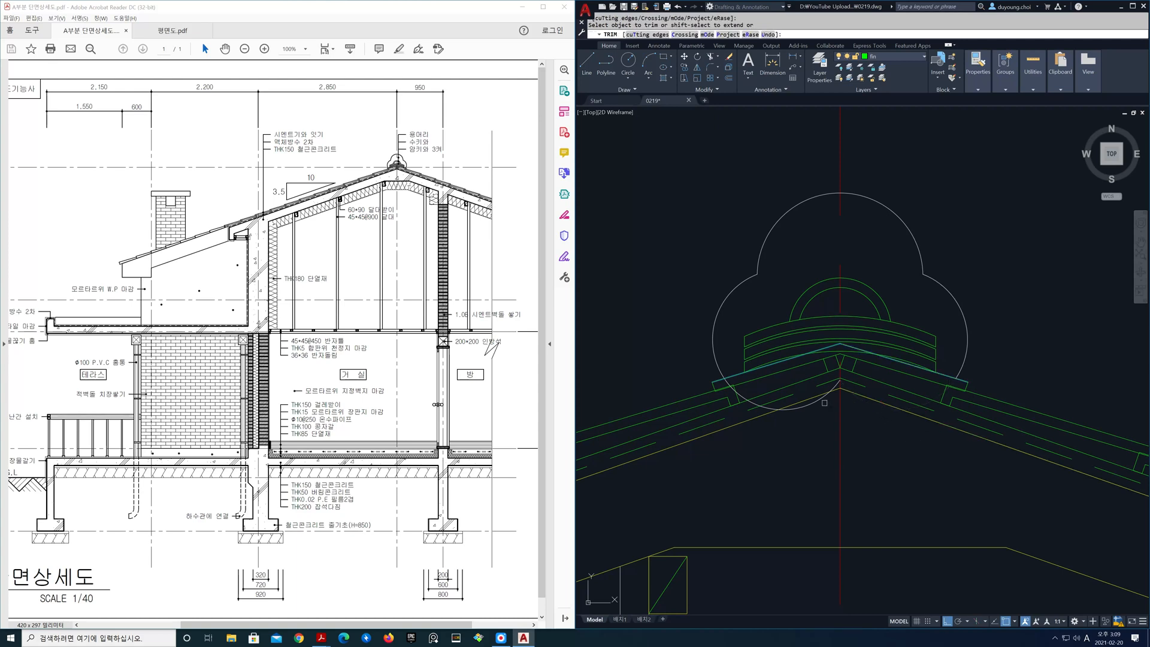
key(Return)
Step: Trim the peak of the outer roof tile lines where it overlaps the ridge ornament's lower arc bands
text(tr)
key(Return)
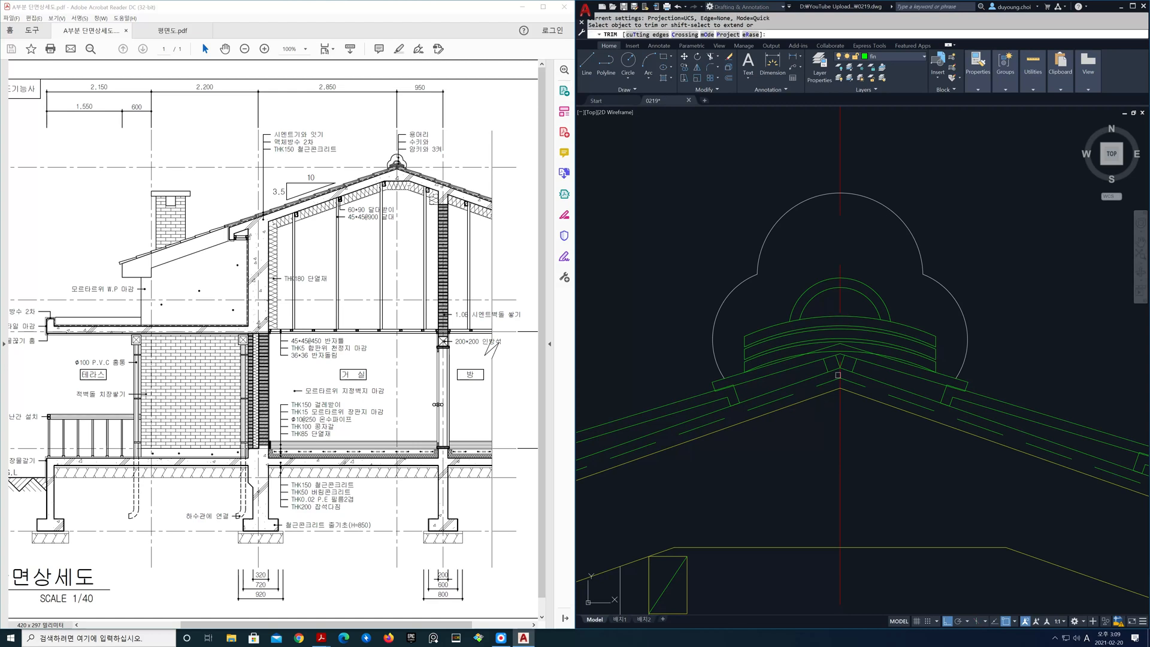
scroll(841, 355, up, 4)
click(852, 330)
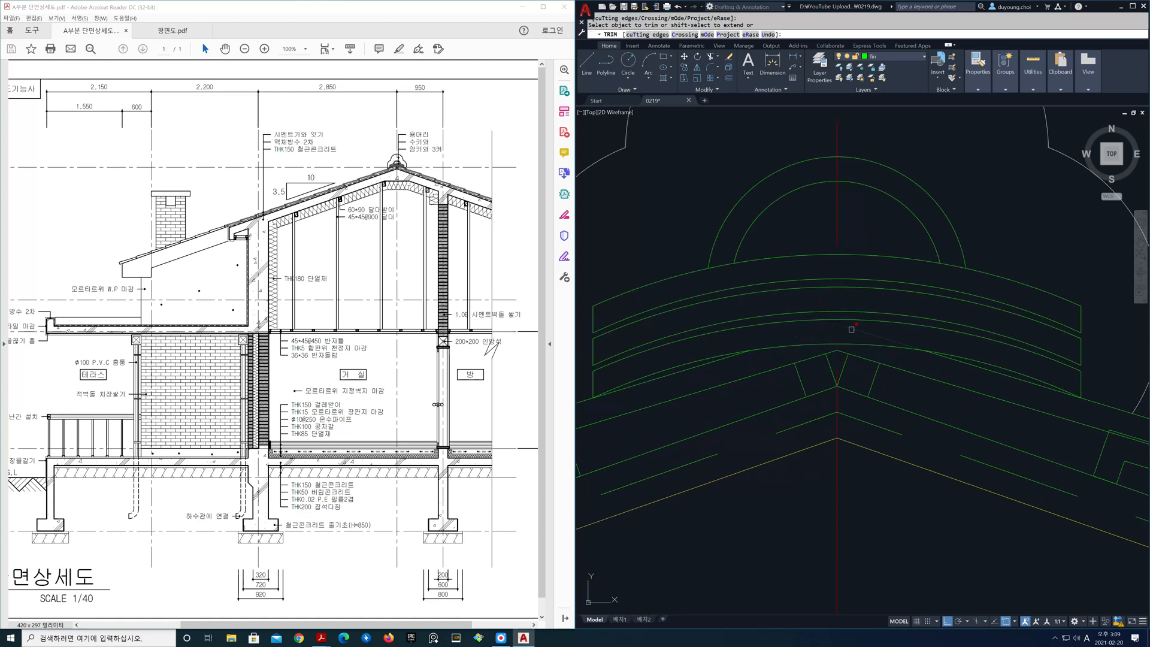
key(Return)
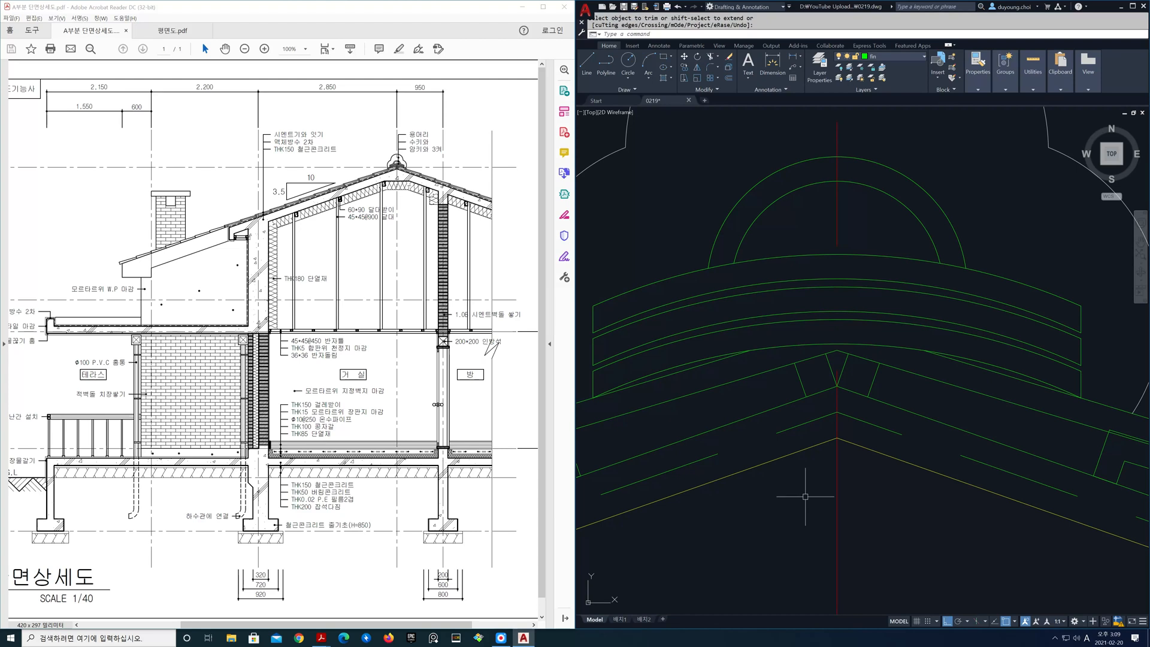
Step: Review the whole house section from the ridge ornament down to the footings against the reference drawing
scroll(806, 495, down, 5)
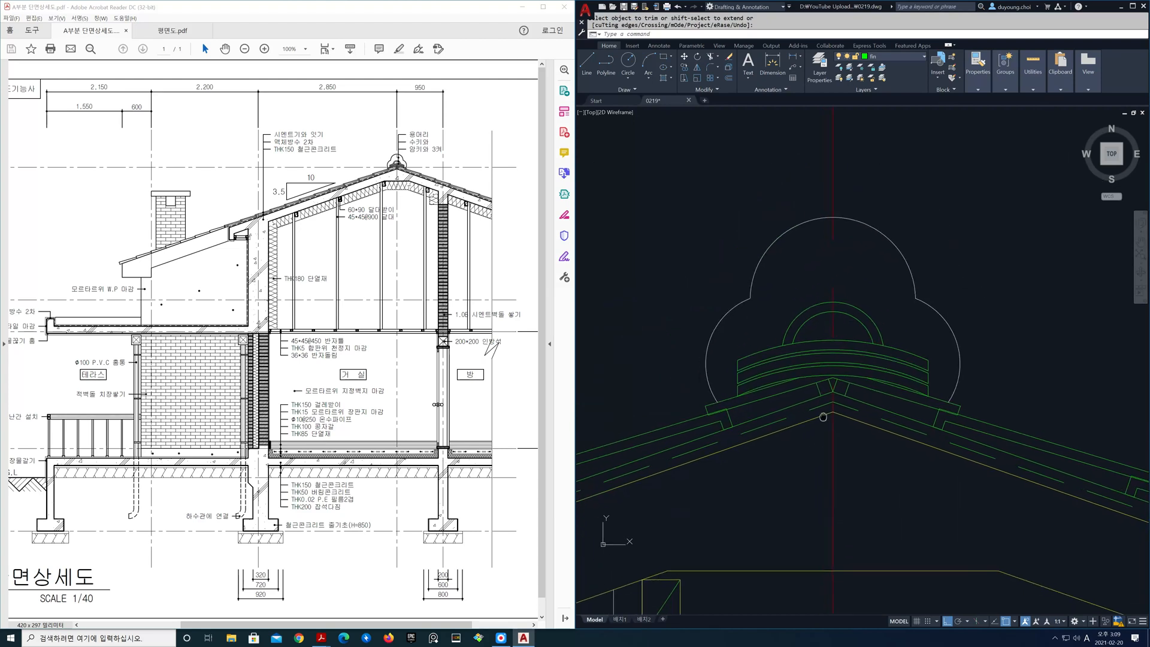
scroll(841, 355, down, 6)
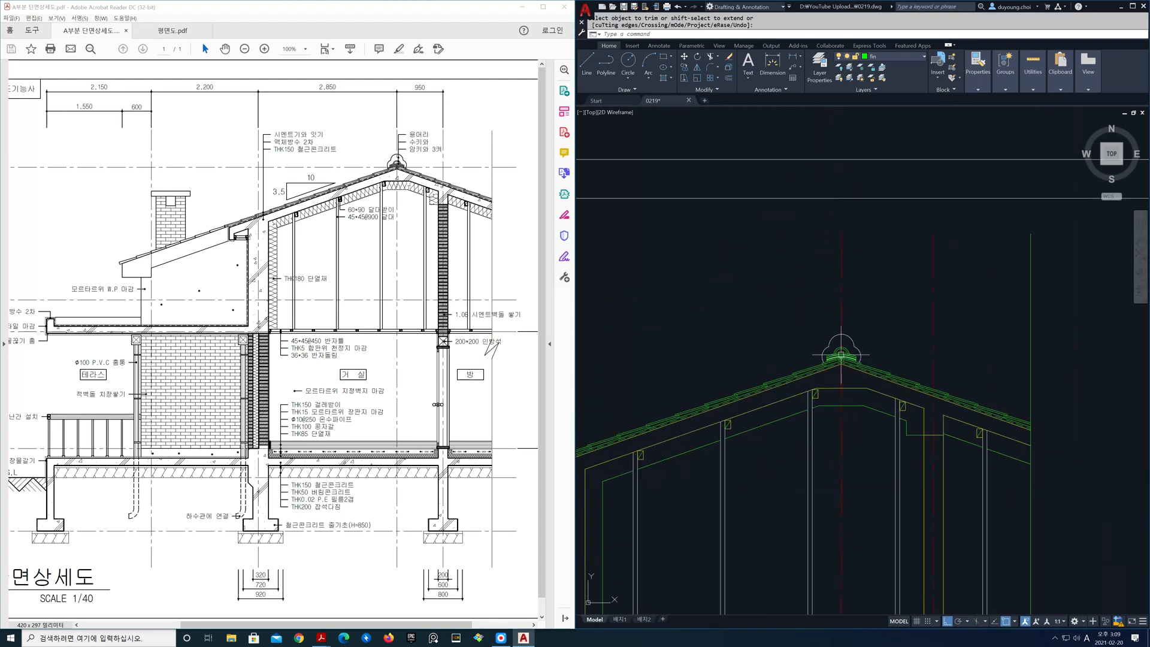
mouse_move(841, 355)
middle_down()
mouse_move(886, 360)
mouse_move(922, 247)
middle_up()
scroll(895, 347, down, 4)
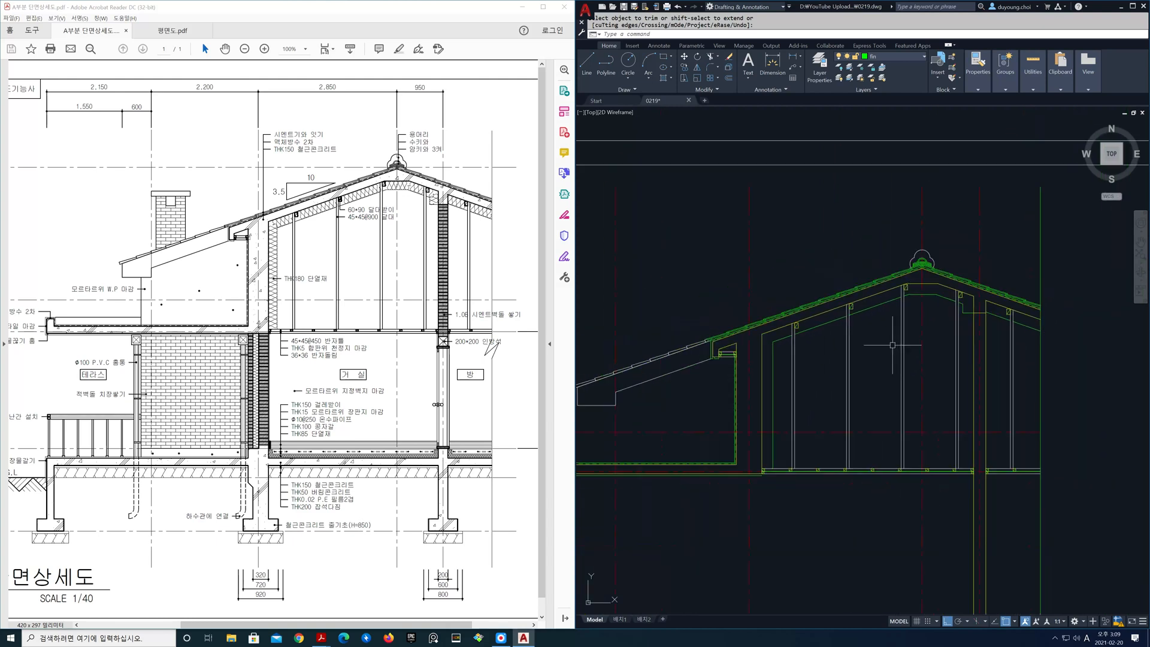
mouse_move(881, 344)
middle_down()
mouse_move(931, 256)
mouse_move(951, 244)
middle_up()
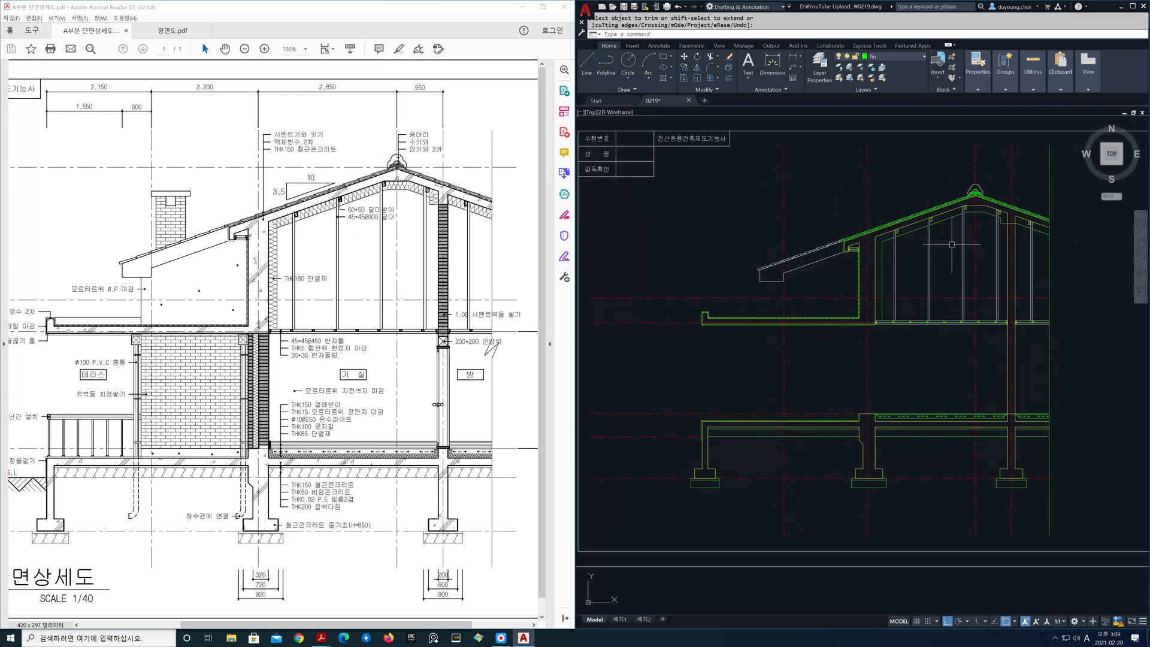
scroll(951, 245, up, 2)
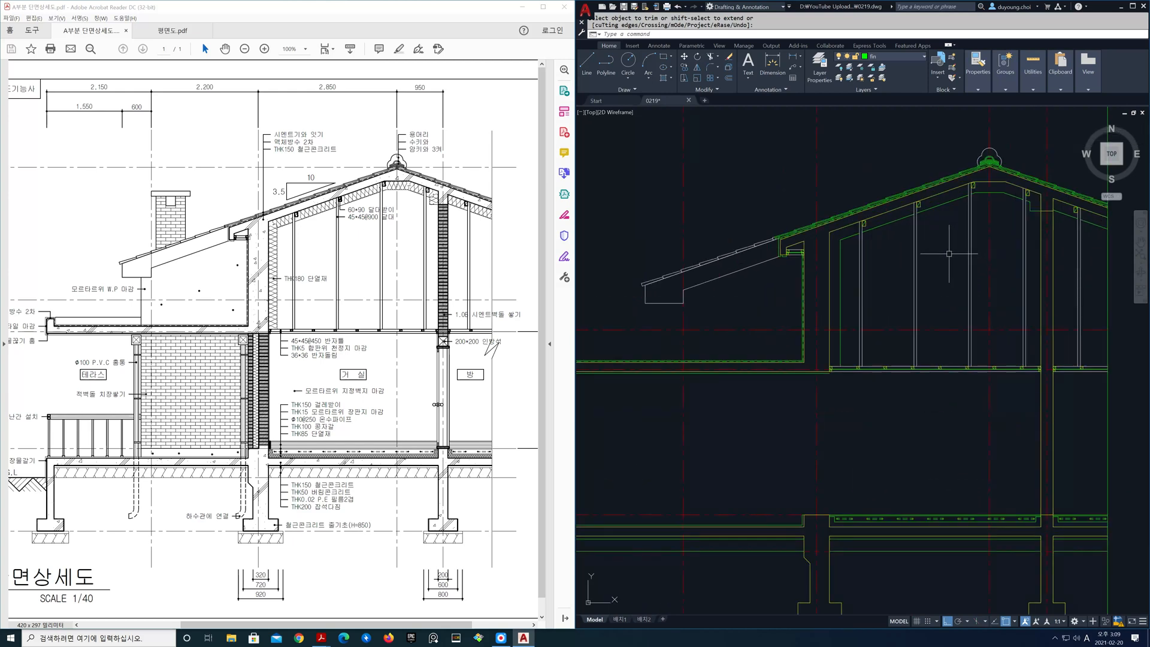
scroll(949, 253, down, 2)
middle_drag(949, 253, 923, 255)
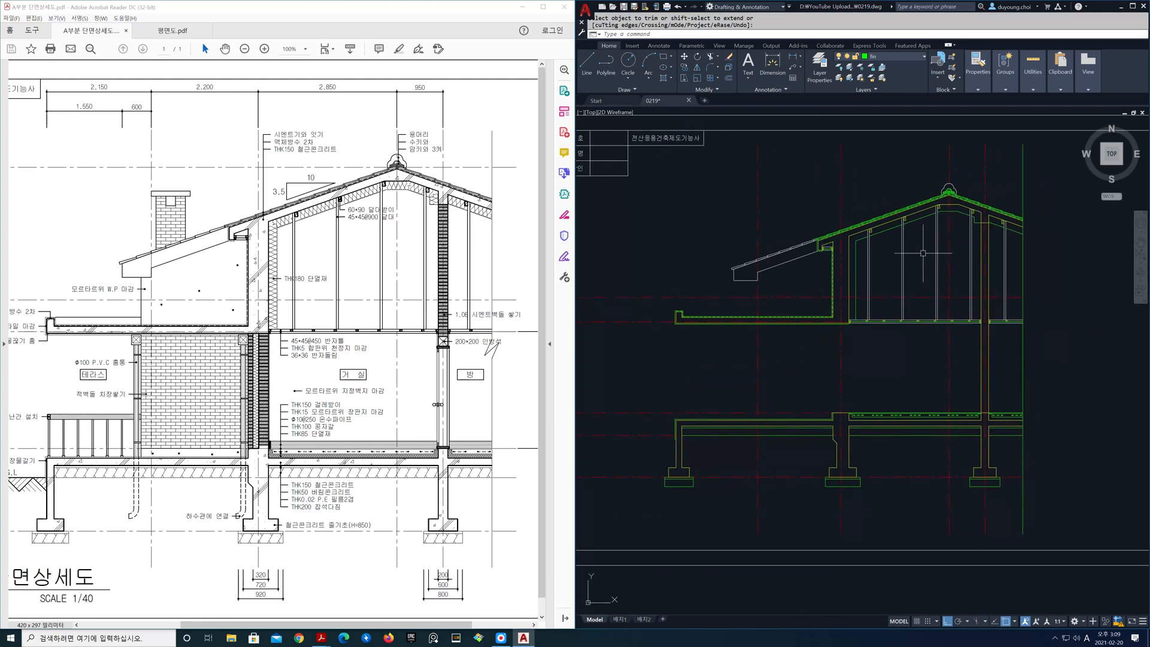
key(Escape)
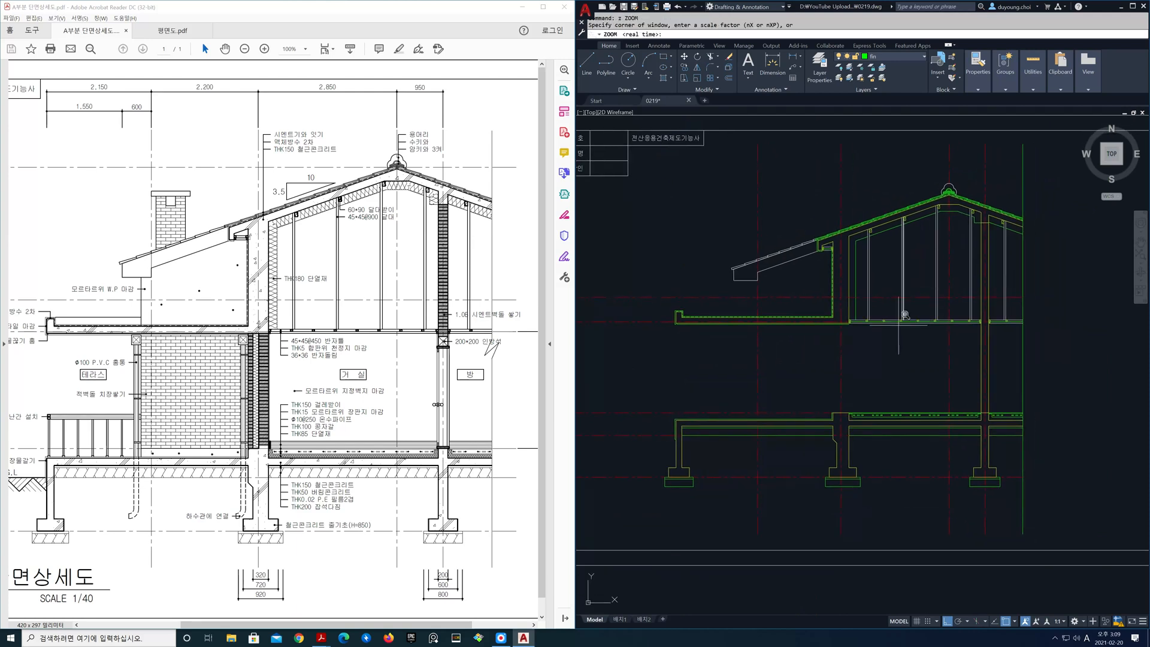
text(z)
key(space)
key(space)
mouse_move(900, 346)
mouse_down()
mouse_move(940, 228)
mouse_move(926, 302)
mouse_up()
middle_drag(926, 301, 940, 307)
key(Escape)
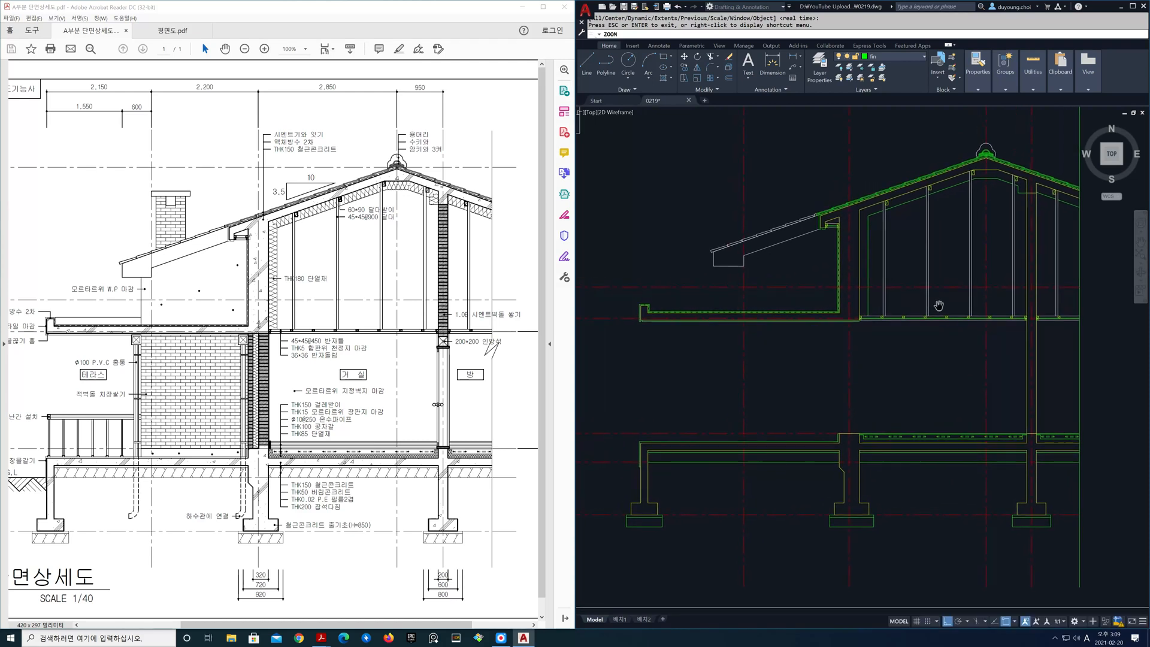